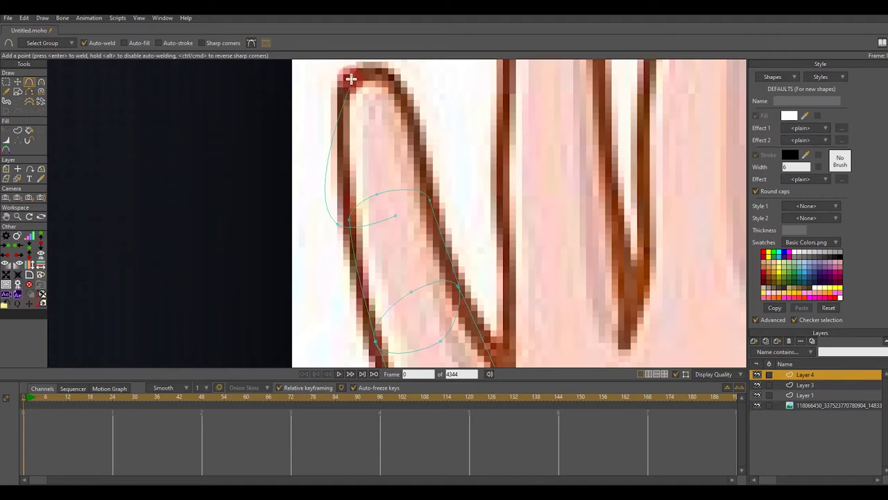
Trace the little finger's tip with added points down to the upper joint, and adjust their placement along the reference outline
left_click_drag(338, 97, 295, 156)
left_click(317, 135)
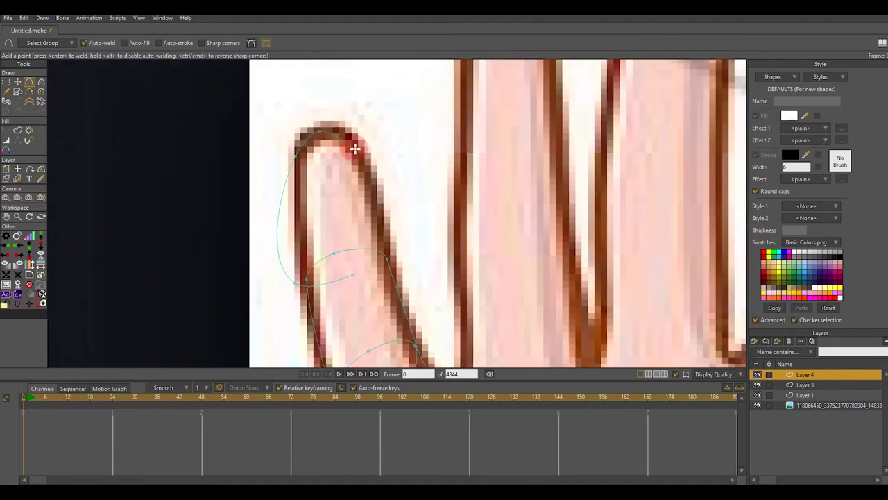
scroll(353, 277, "down", 2)
left_click_drag(374, 270, 410, 223)
key("t")
scroll(337, 248, "up", 2)
scroll(447, 244, "up", 1)
left_click_drag(426, 233, 449, 252)
Reduce the point curvature at the little finger's upper joint and fit the surrounding points to the reference outline
key("c")
left_click_drag(435, 238, 268, 283)
scroll(281, 281, "up", 2)
scroll(373, 272, "down", 2)
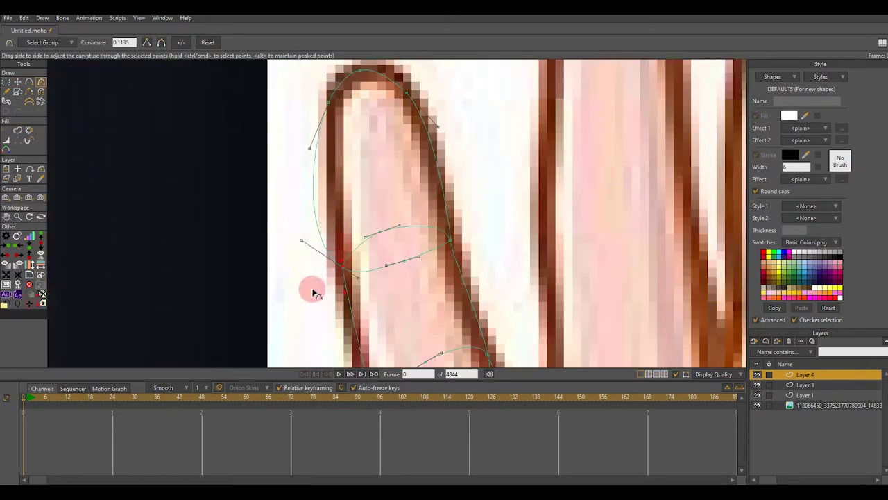
scroll(314, 292, "up", 2)
scroll(341, 263, "down", 3)
key("t")
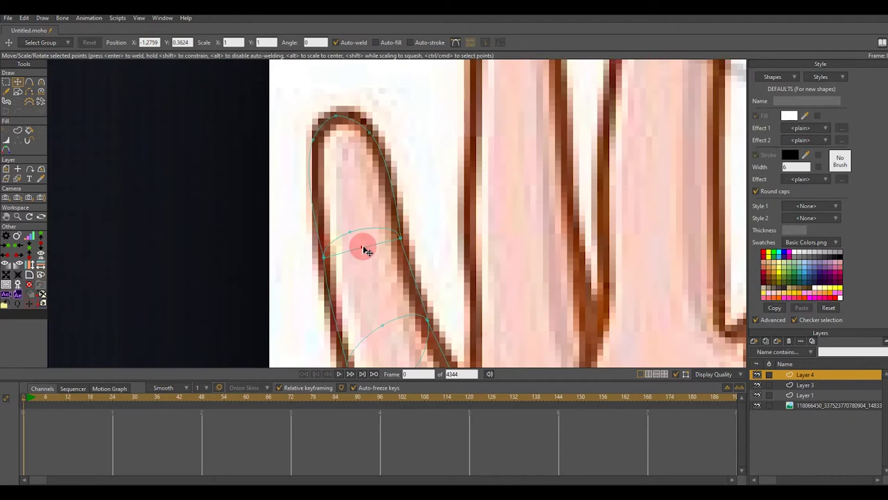
scroll(368, 231, "down", 3)
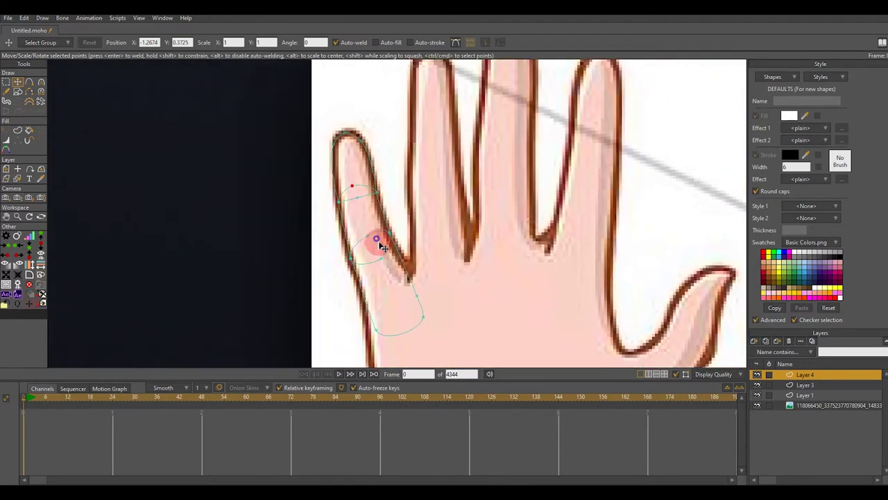
scroll(432, 254, "down", 2)
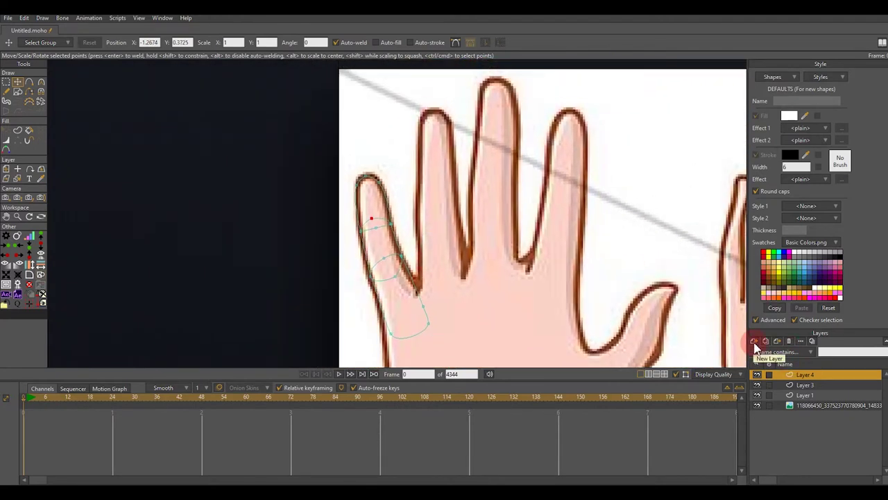
Duplicate the little-finger layer, Layer 4, and move, scale and rotate the copy onto the ring finger
left_click(755, 346)
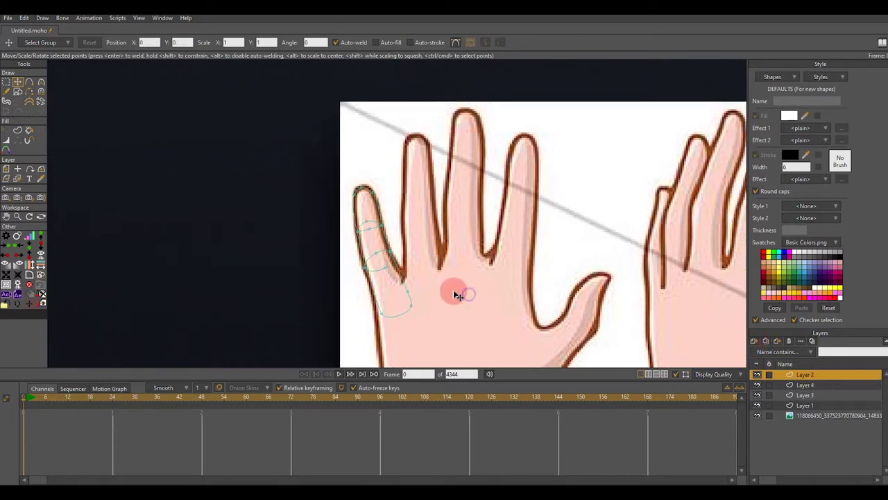
scroll(397, 277, "up", 1)
key("m")
left_click_drag(378, 257, 449, 279)
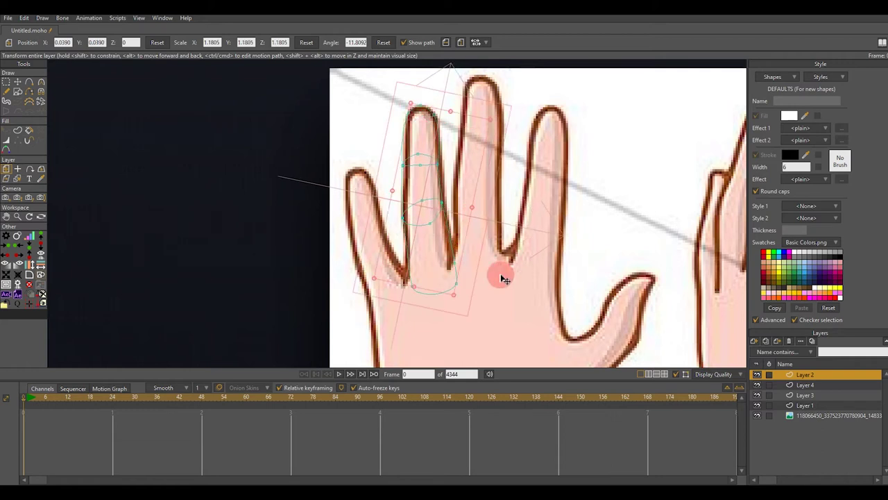
Move the copied layer's points to fit the ring finger's outline in the reference image
key("t")
scroll(486, 265, "down", 2)
scroll(437, 210, "up", 4)
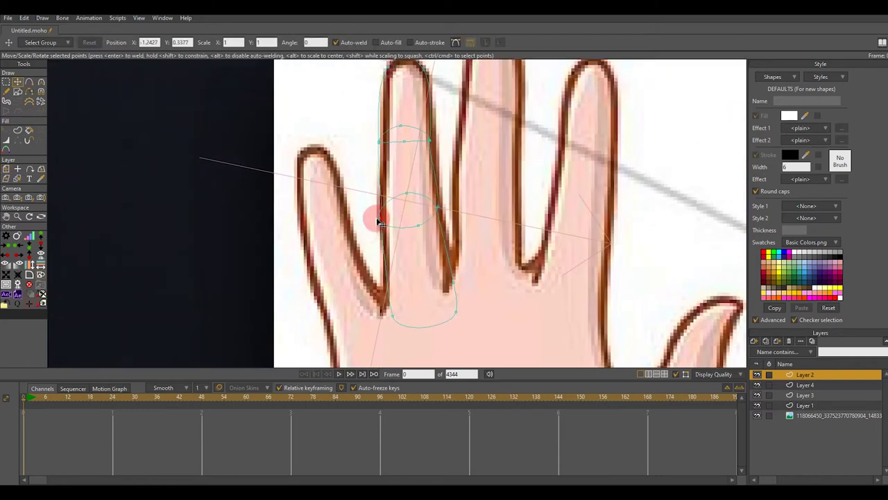
scroll(458, 300, "down", 4)
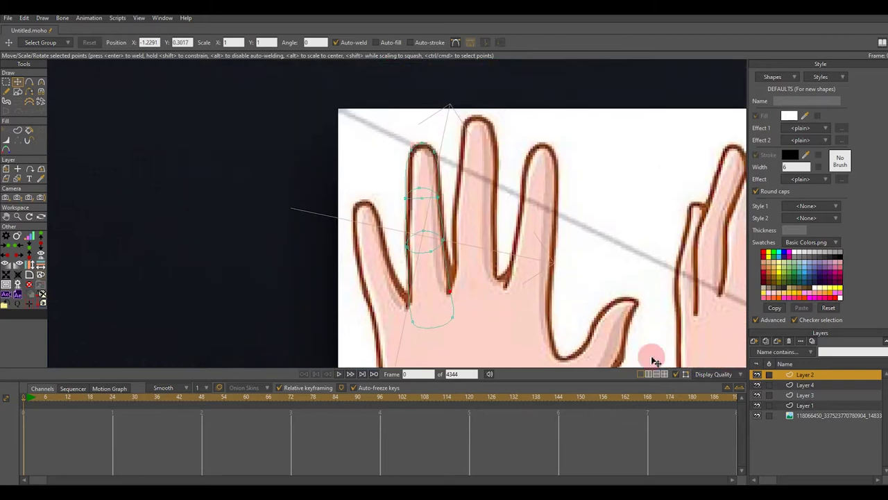
scroll(485, 300, "up", 2)
Duplicate the ring-finger layer, place the copy over the middle finger and fit its points to the outline
left_click(766, 341)
key("m")
left_click_drag(413, 249, 478, 223)
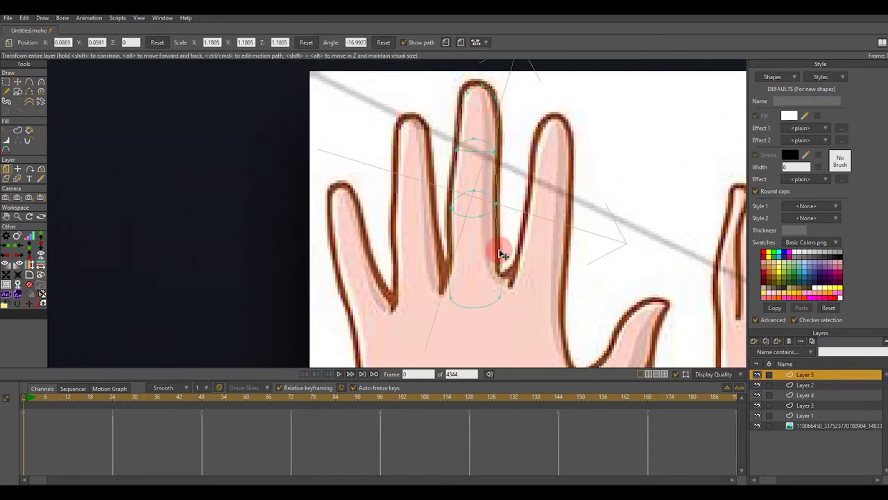
key("t")
scroll(474, 124, "up", 1)
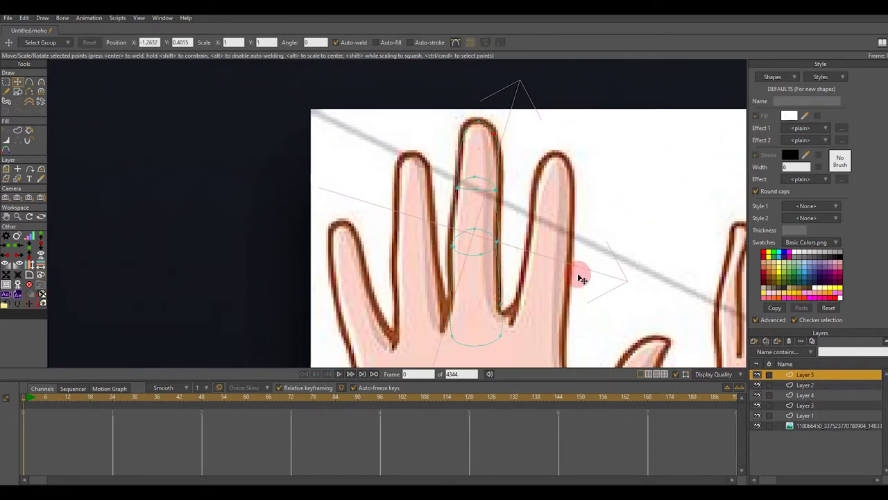
left_click_drag(570, 250, 563, 240)
Duplicate the middle-finger layer and move and rotate the copy onto the index finger
left_click(766, 340)
left_click_drag(507, 294, 489, 276)
key("m")
left_click_drag(444, 251, 517, 272)
mouse_move(591, 274)
left_mouse_down()
mouse_move(569, 296)
mouse_move(581, 283)
left_mouse_up()
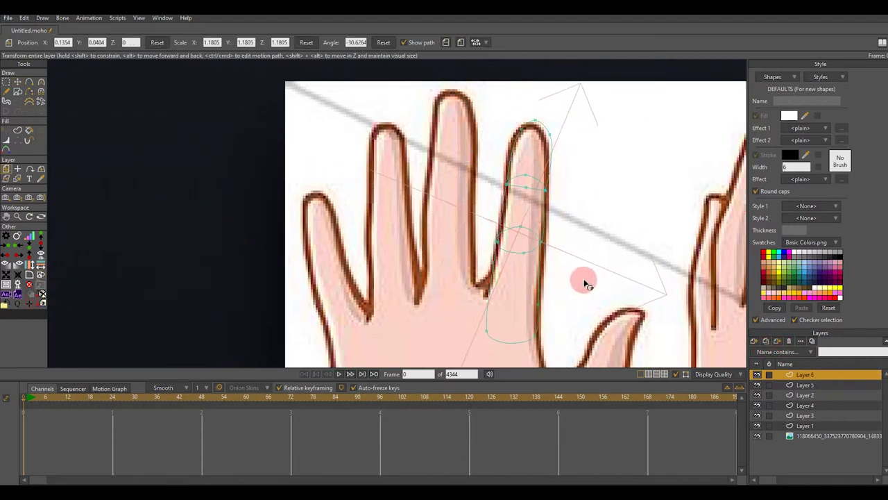
Move the points of the index-finger copy to follow the reference outline and its joints
key("t")
scroll(576, 145, "up", 3)
left_click_drag(571, 130, 564, 128)
scroll(551, 173, "down", 2)
left_click_drag(532, 217, 560, 215)
scroll(496, 215, "up", 3)
scroll(548, 222, "down", 3)
scroll(555, 253, "up", 1)
left_click_drag(604, 322, 601, 301)
Duplicate the index-finger layer and move and rotate the copy onto the thumb
left_click(765, 340)
scroll(454, 239, "down", 1)
key("m")
left_click_drag(451, 232, 571, 229)
Reshape the copied points to match the thumb's tip, joint and base in the reference image
key("t")
scroll(555, 232, "down", 1)
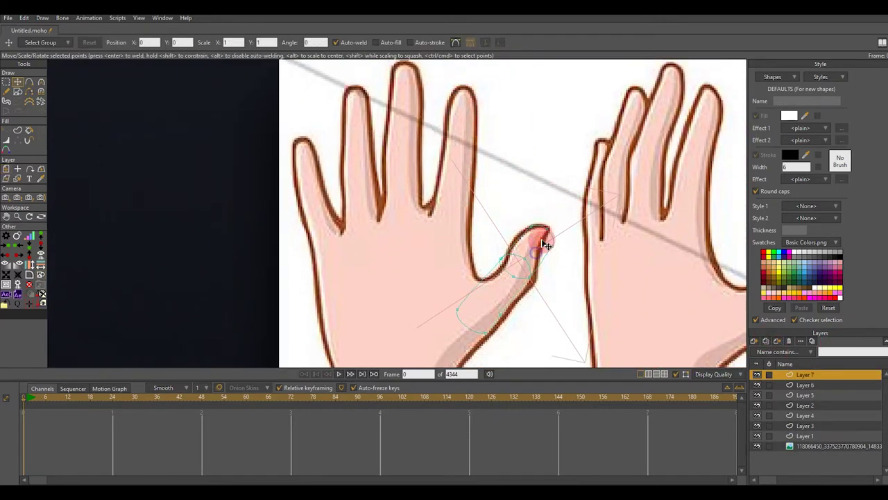
scroll(569, 208, "up", 2)
scroll(487, 242, "up", 1)
scroll(544, 171, "up", 1)
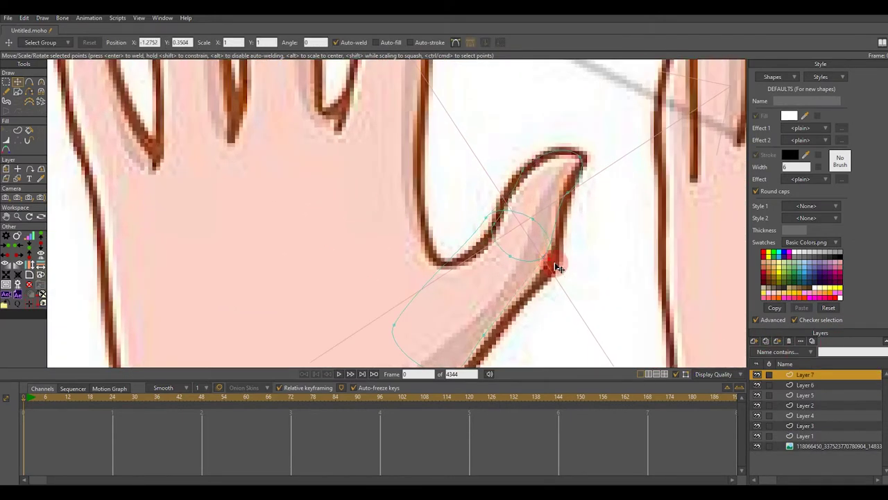
scroll(538, 267, "down", 1)
scroll(577, 258, "up", 1)
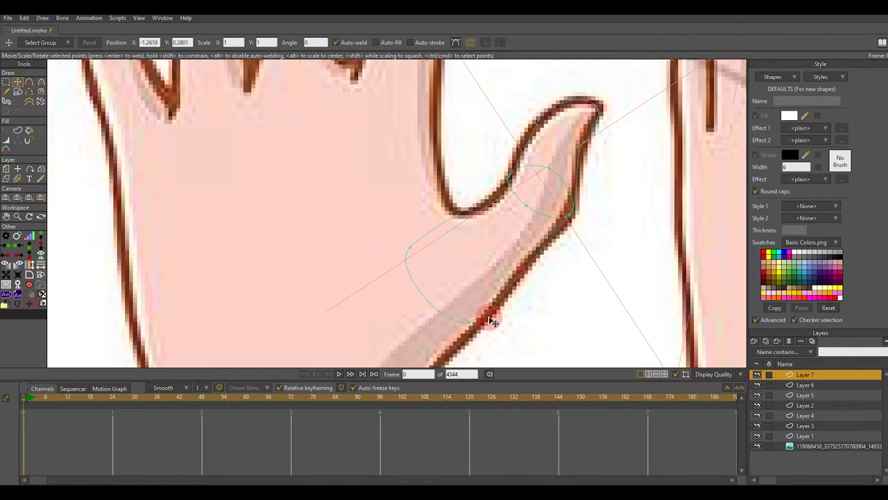
scroll(430, 241, "down", 1)
scroll(438, 245, "up", 1)
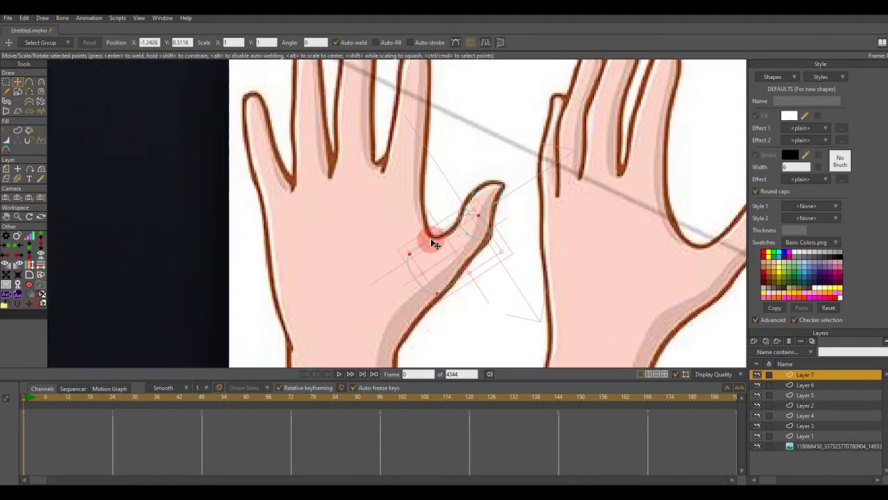
Create a shape for the thumb's base segment with a pink fill and a stroke width of 2
left_click(19, 131)
left_click(98, 43)
left_click(755, 116)
scroll(317, 218, "down", 1)
scroll(386, 228, "up", 1)
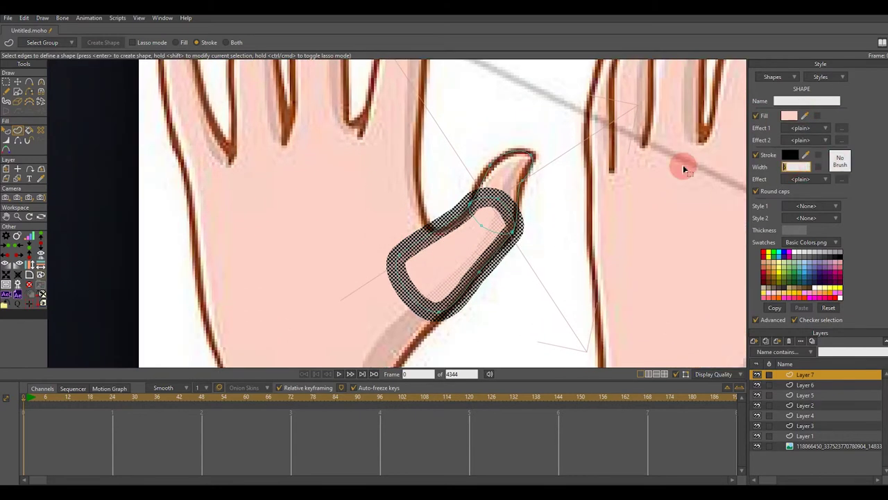
left_click(598, 196)
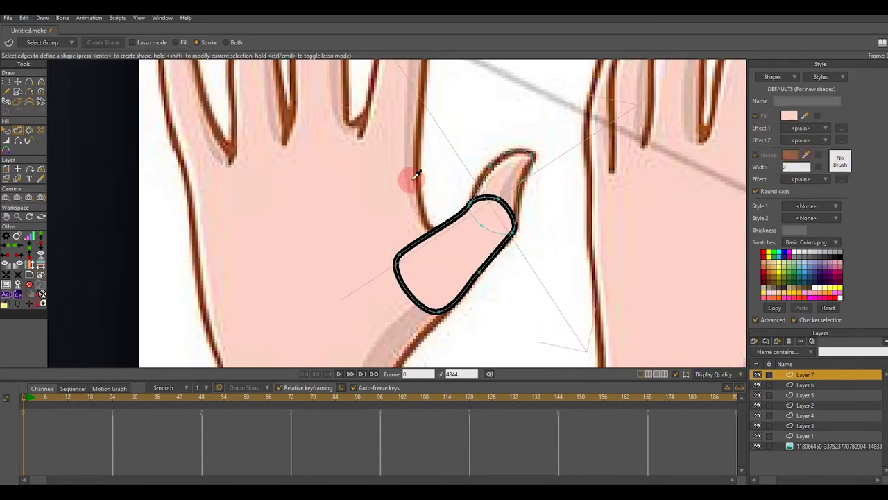
Recolor the thumb base segment's stroke with the brown sampled from the reference hand's outline
scroll(418, 246, "up", 3)
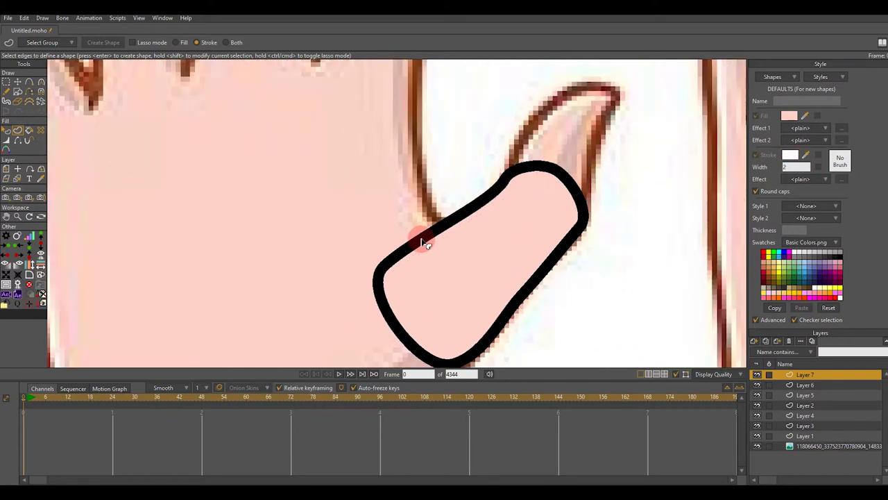
key("q")
left_click(422, 239)
left_click(431, 122, "ctrl")
scroll(475, 172, "down", 1)
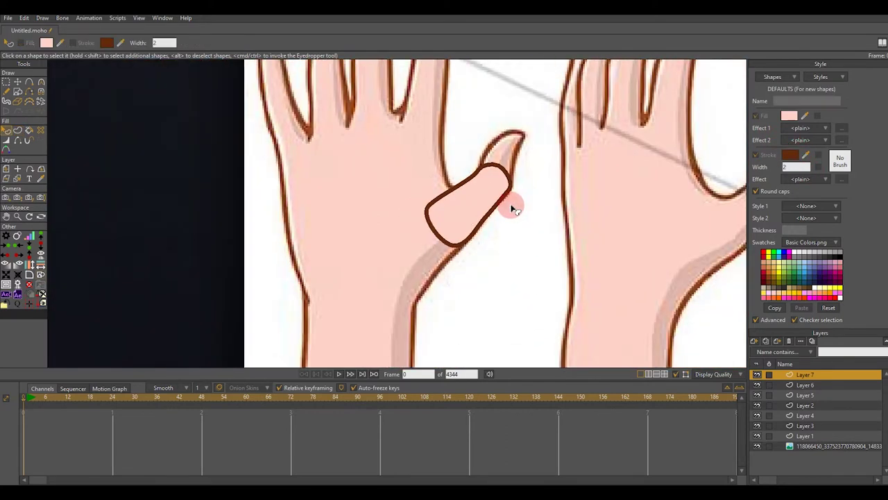
scroll(511, 204, "up", 1)
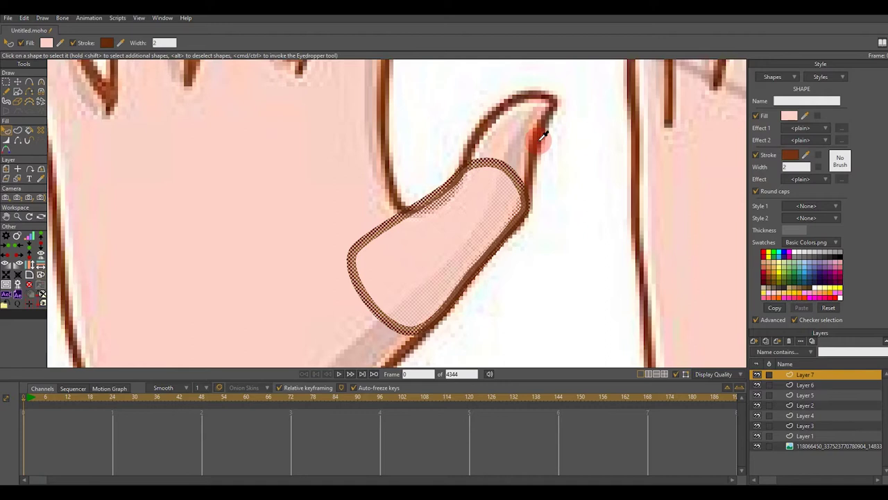
scroll(547, 192, "down", 2)
Hide the stroke along the upper joint edges of the thumb's base segment
key("t")
scroll(511, 224, "up", 2)
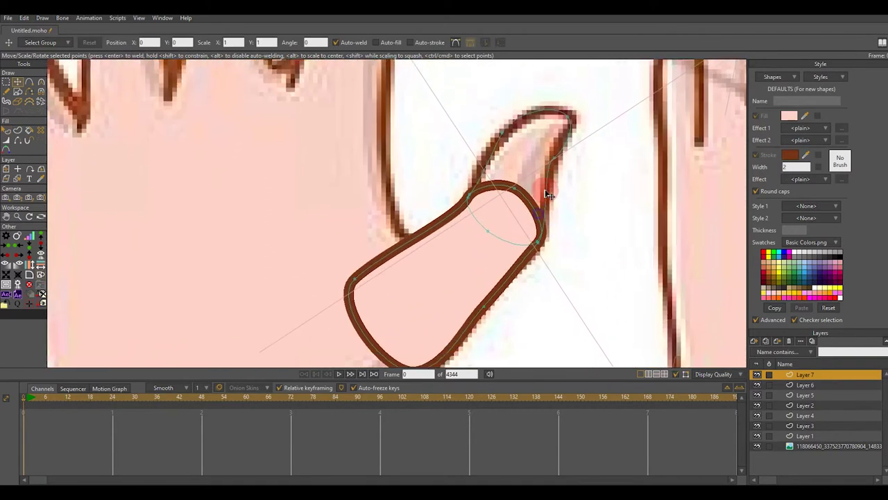
left_click(18, 141)
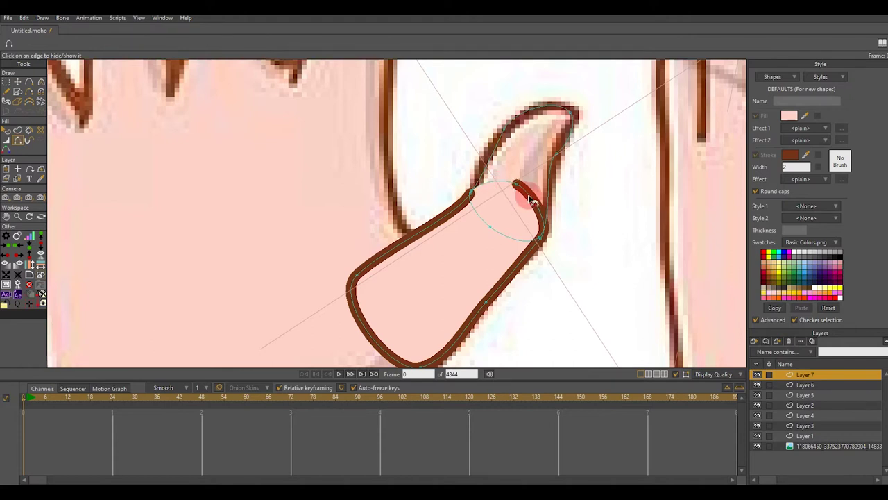
scroll(531, 201, "down", 2)
scroll(521, 218, "up", 2)
Create a shape for the thumb's tip segment on Layer 7 with pink fill and brown stroke
key("t")
left_click(517, 159)
left_click(17, 130)
left_click(562, 200)
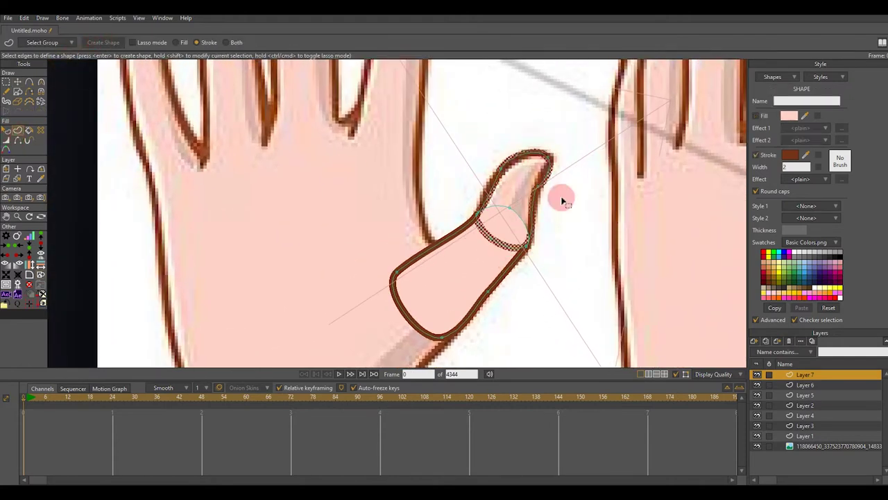
scroll(464, 229, "down", 3)
left_click(868, 385)
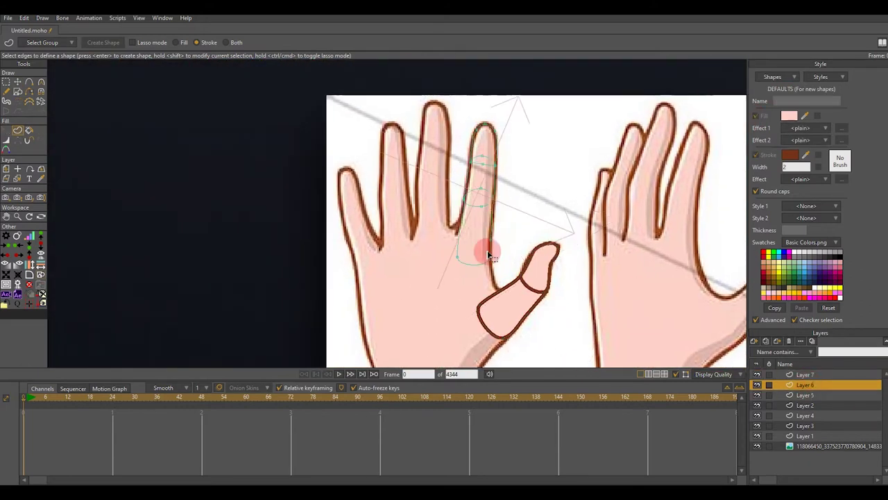
scroll(485, 248, "up", 2)
right_click(569, 249, "alt")
scroll(573, 275, "up", 3)
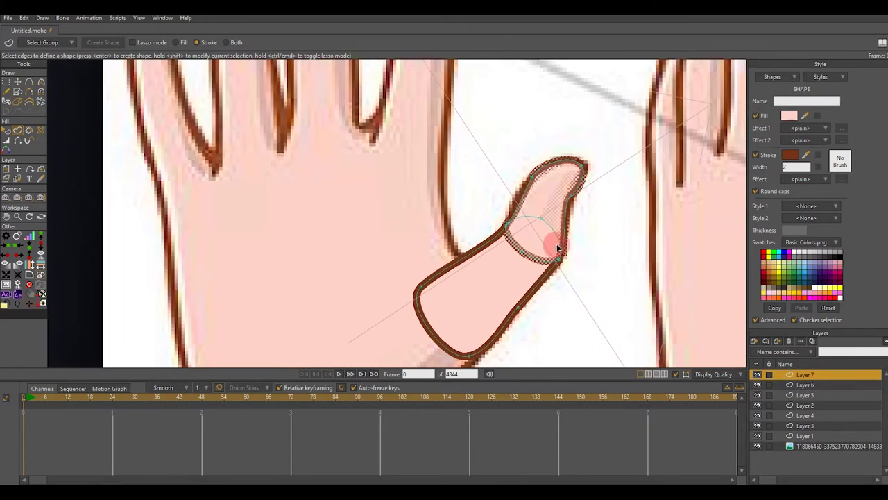
Hide the thumb tip segment's stroke edges at the joint so it blends into the base segment
left_click(18, 140)
scroll(531, 217, "up", 1)
left_click(531, 217)
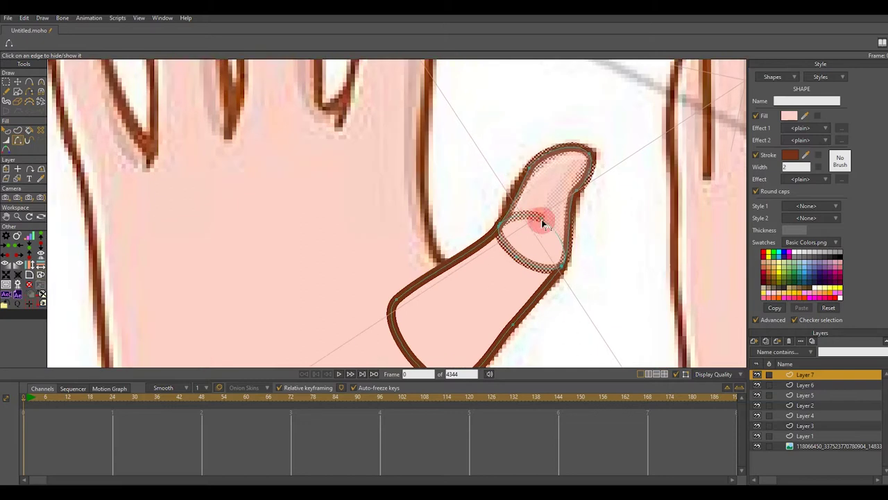
left_click(527, 261)
scroll(599, 257, "down", 3)
key("q")
left_click(599, 256)
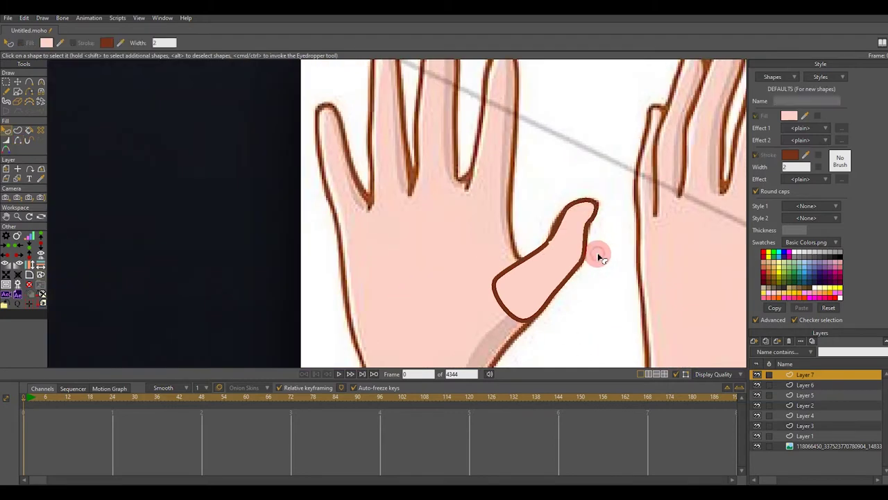
Hide the rounded stroke edge where the thumb's base segment meets the palm
scroll(598, 255, "down", 1)
scroll(488, 209, "up", 3)
scroll(496, 201, "down", 2)
scroll(528, 274, "up", 2)
left_click_drag(553, 289, 516, 240)
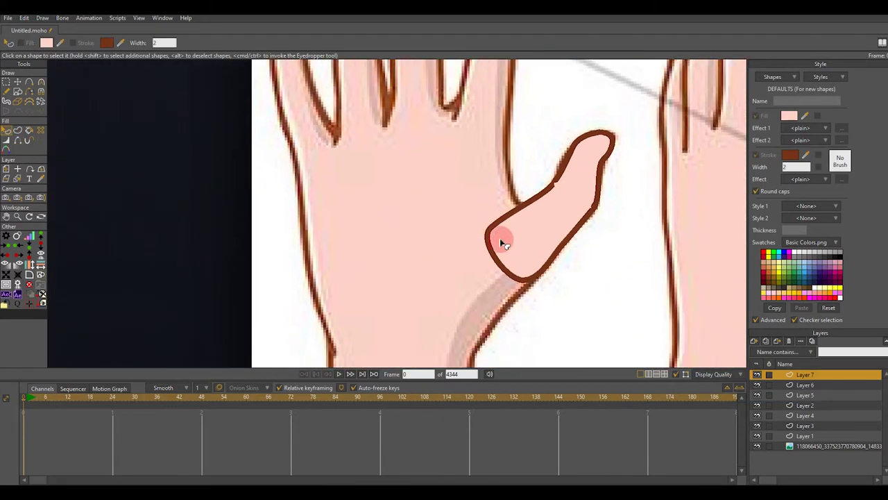
left_click(20, 142)
left_click(496, 259)
scroll(530, 244, "down", 4)
key("q")
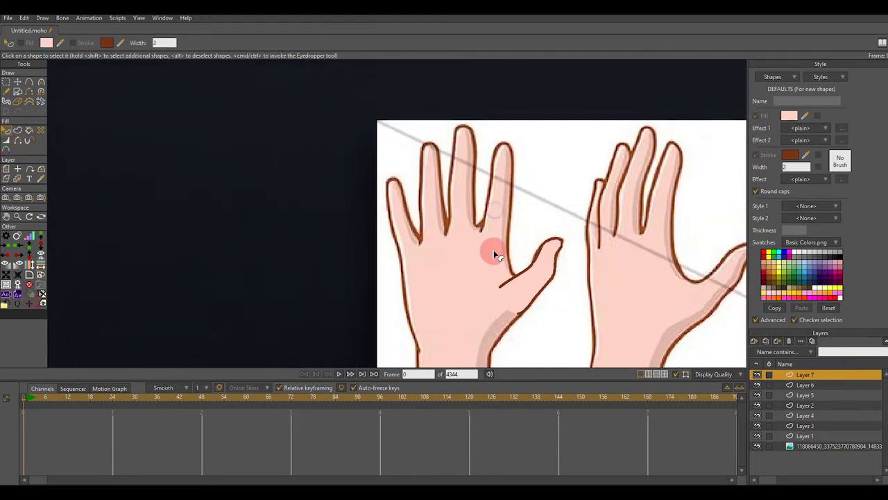
scroll(495, 251, "up", 4)
Create a pink-filled, brown-stroked shape for the index finger's base segment on Layer 6
left_click(819, 383)
key("g")
scroll(458, 195, "down", 2)
left_click_drag(458, 194, 446, 221)
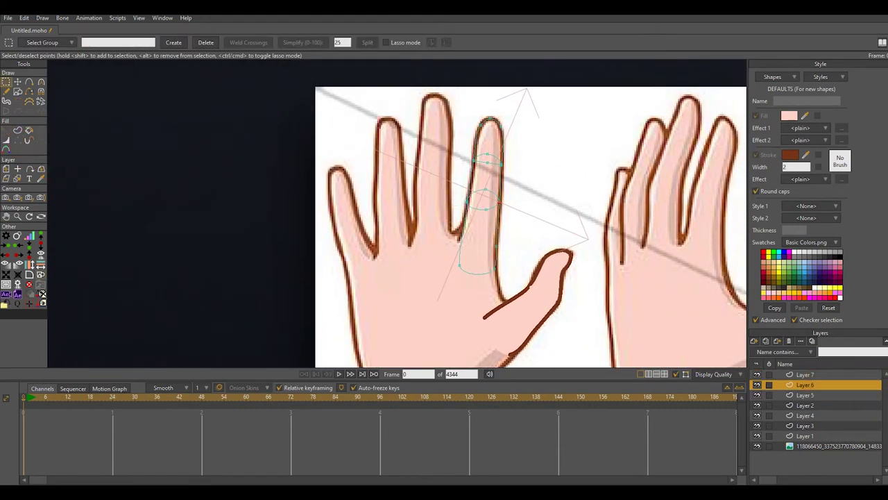
left_click(19, 130)
scroll(520, 246, "up", 2)
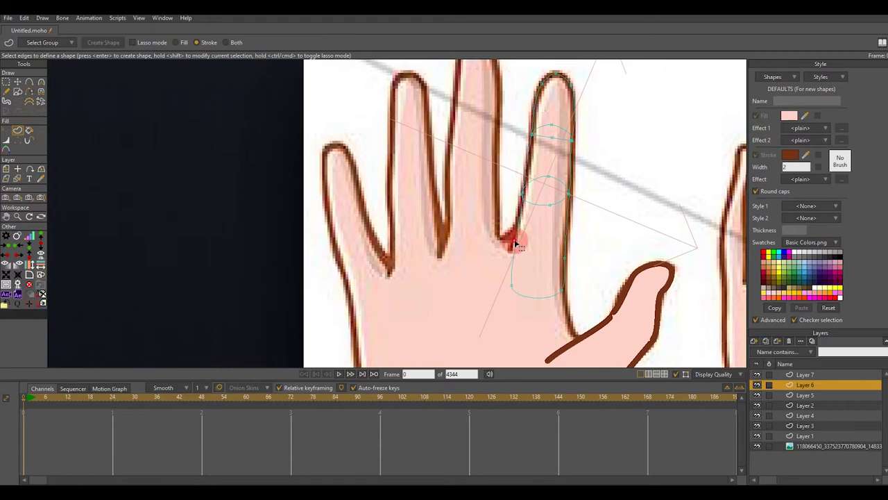
left_click(106, 43)
scroll(530, 218, "up", 2)
Create shapes for the index finger's middle and tip segments, with the tip filled in pink
left_click(489, 184)
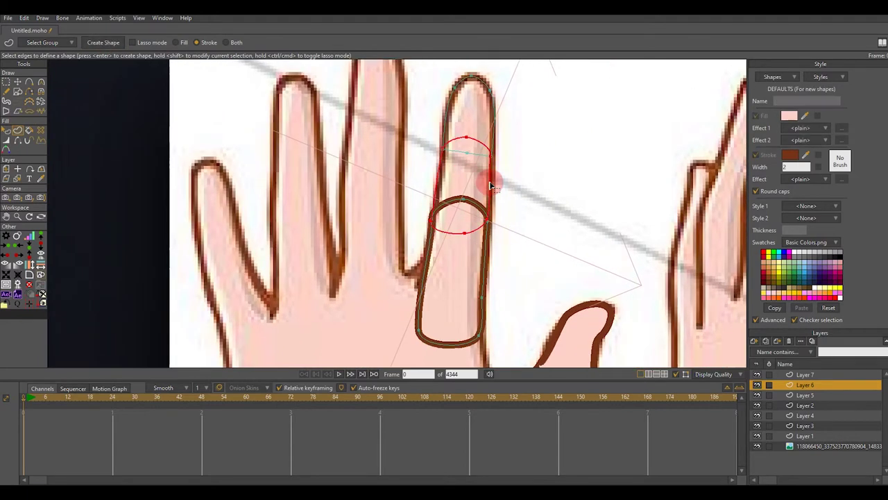
left_click(101, 44)
left_click_drag(430, 158, 420, 181)
left_click(486, 147)
left_click(108, 41)
left_click(757, 117)
Create pink-filled, brown-stroked shapes from the index finger's middle and base segment outlines
left_click(479, 207)
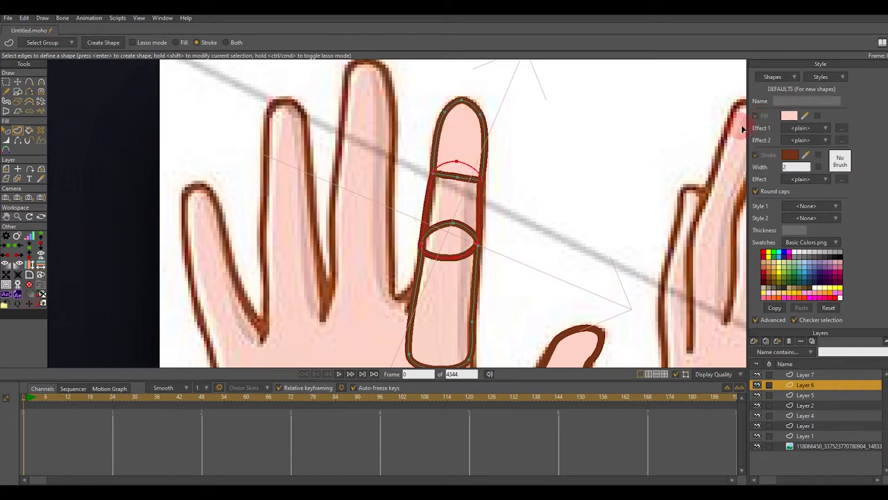
left_click(103, 42)
left_click(478, 279)
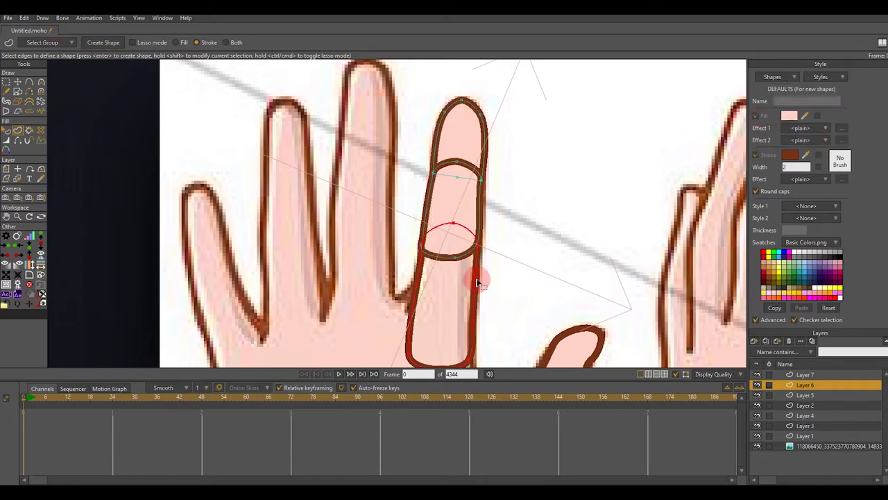
left_click(107, 42)
left_click(756, 116)
left_click(591, 185)
Hide the curved stroke edges at the index finger's two joints so its segments blend together
scroll(473, 202, "down", 4)
scroll(465, 198, "up", 3)
scroll(449, 193, "down", 1)
key("h")
scroll(469, 245, "up", 1)
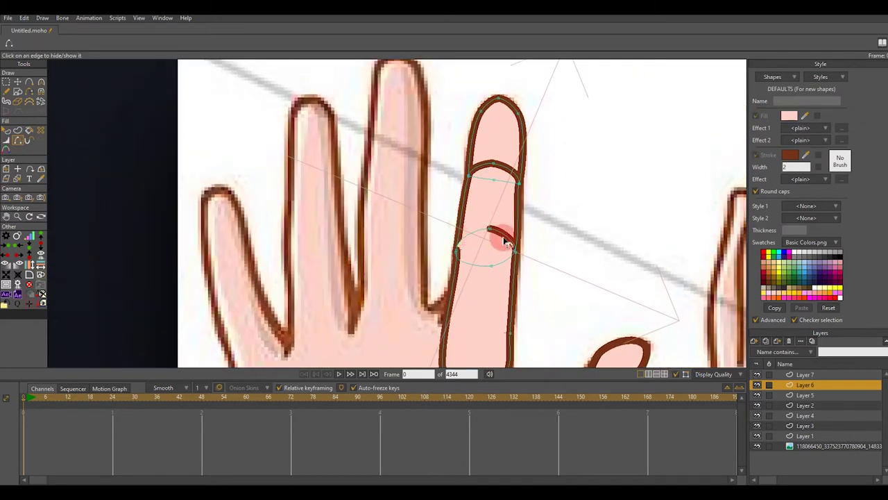
left_click(507, 171)
scroll(505, 174, "down", 4)
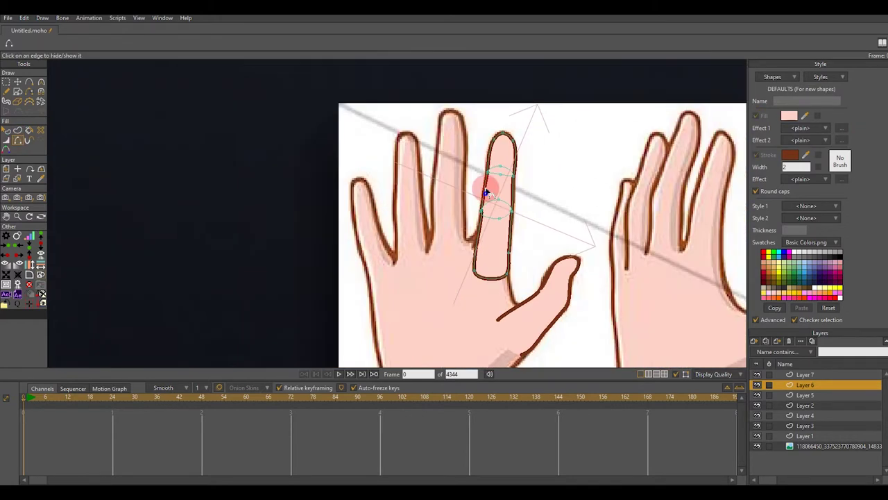
Create a pink-filled, brown-stroked shape for the middle finger's base segment on Layer 5
scroll(486, 190, "up", 1)
right_click(462, 173, "alt")
right_click(461, 173, "alt")
left_click(18, 131)
scroll(406, 233, "up", 1)
left_click(485, 231)
left_click(104, 43)
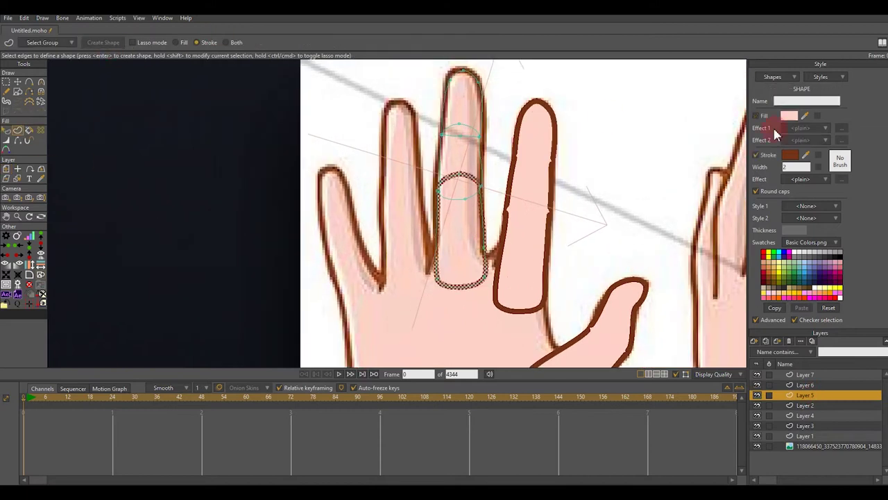
left_click(756, 115)
Create pink-filled, stroked shapes for the middle finger's middle and tip segments
scroll(532, 87, "up", 2)
left_click(475, 170)
left_click(104, 42)
left_click(756, 115)
left_click(482, 95)
left_click(103, 42)
left_click(757, 116)
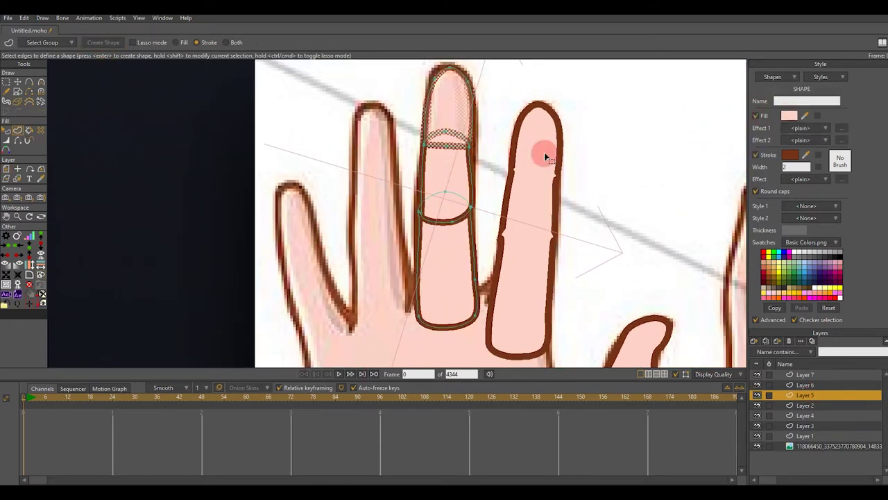
Hide the stroke edges crossing the middle finger at both of its joints
scroll(194, 154, "down", 1)
left_click(18, 140)
scroll(388, 208, "up", 2)
left_click(367, 209)
left_click(352, 210)
left_click(361, 169)
left_click(381, 171)
scroll(381, 181, "down", 4)
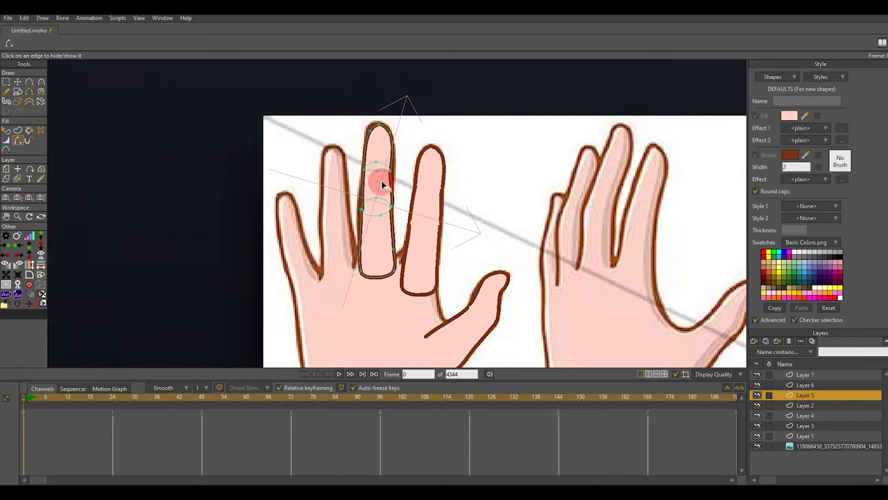
Hide the rounded stroke edges where the middle and index fingers' base segments meet the palm
scroll(374, 274, "up", 2)
left_click(385, 271)
right_click(442, 286, "alt")
left_click(442, 294)
scroll(444, 291, "down", 1)
Create a pink-filled, brown-stroked shape for the ring finger's base segment on Layer 2
right_click(376, 220, "alt")
left_click(810, 405)
scroll(288, 223, "up", 1)
left_click(18, 131)
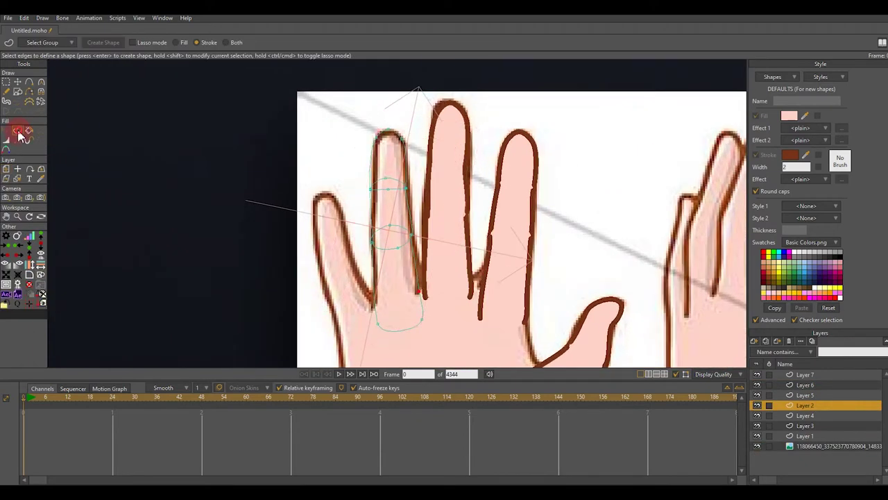
scroll(298, 222, "up", 1)
left_click(408, 295)
left_click(103, 42)
left_click(756, 116)
Create pink-filled, stroked shapes for the ring finger's middle and tip segments
left_click(402, 211)
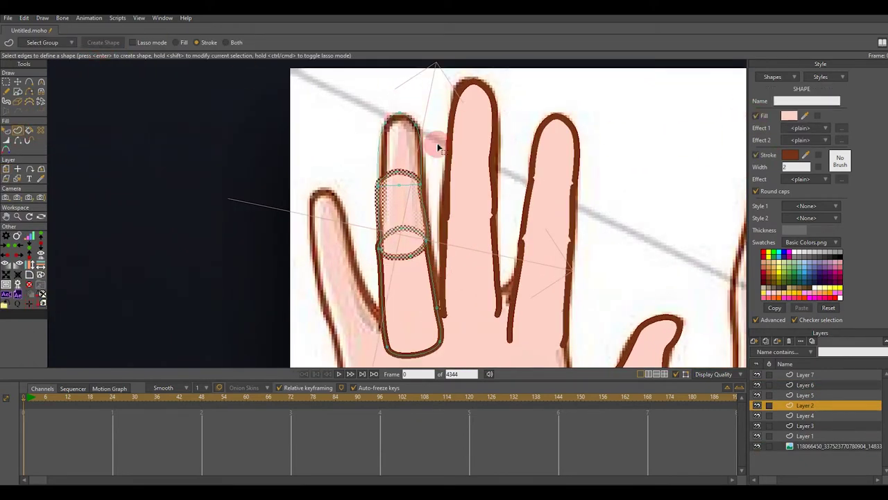
left_click(543, 134)
left_click(756, 115)
Hide the ring finger's stroke edges at its joints and where its base meets the palm
left_click(17, 140)
scroll(408, 190, "up", 1)
left_click(396, 186)
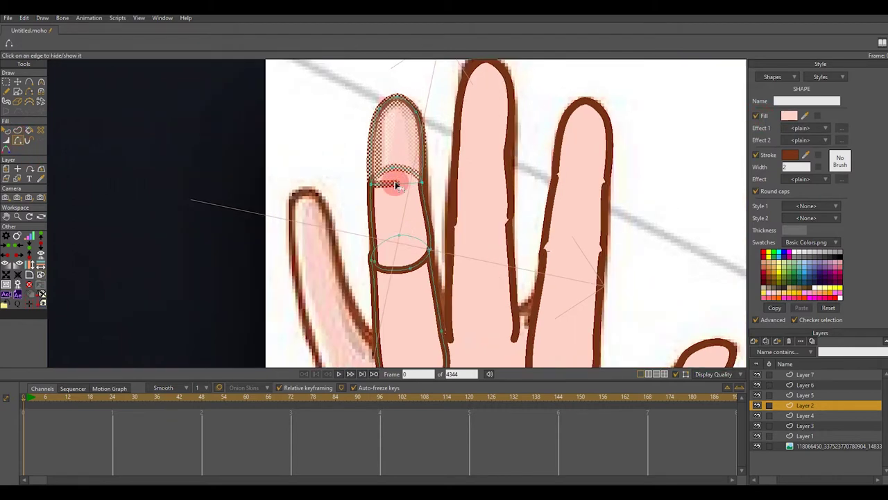
left_click(417, 269)
scroll(418, 277, "down", 2)
left_click(6, 140)
scroll(358, 224, "down", 1)
Create pink-filled, brown-stroked shapes for the little finger's base and middle segments on Layer 4
left_click(805, 415)
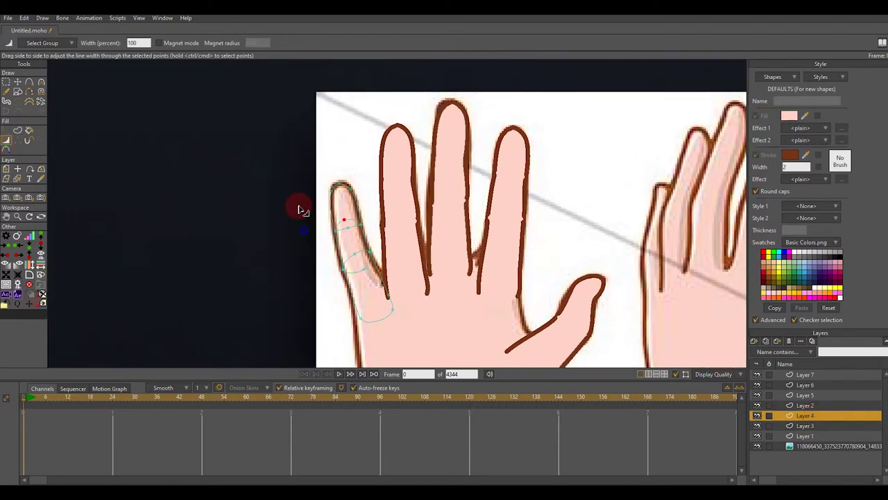
left_click(17, 131)
scroll(301, 208, "up", 1)
left_click(375, 251)
left_click(104, 42)
left_click(354, 200)
left_click(104, 42)
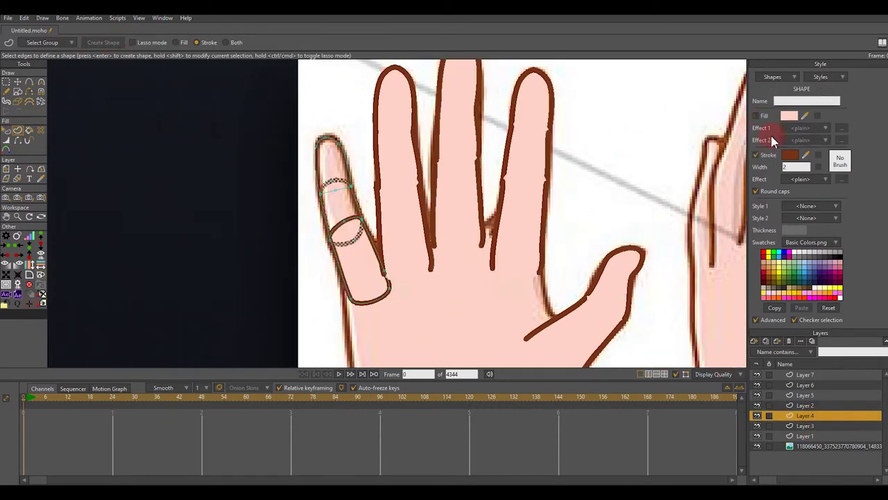
left_click(756, 116)
Create a pink-filled, stroked shape for the little finger's tip segment
scroll(374, 127, "up", 1)
left_click(338, 169)
left_click(104, 43)
left_click(757, 116)
Hide the little finger's stroke edges at its joints and where its base meets the palm
scroll(271, 162, "up", 2)
left_click(17, 141)
scroll(368, 223, "up", 1)
left_click(369, 223)
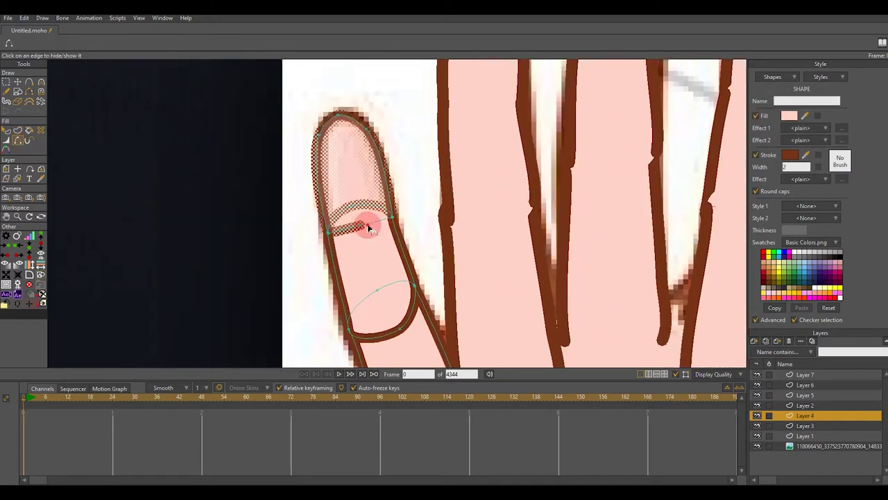
left_click(352, 226)
left_click(403, 272)
left_click(383, 279)
left_click(437, 297)
scroll(435, 288, "down", 2)
left_click(7, 129)
scroll(418, 145, "down", 3)
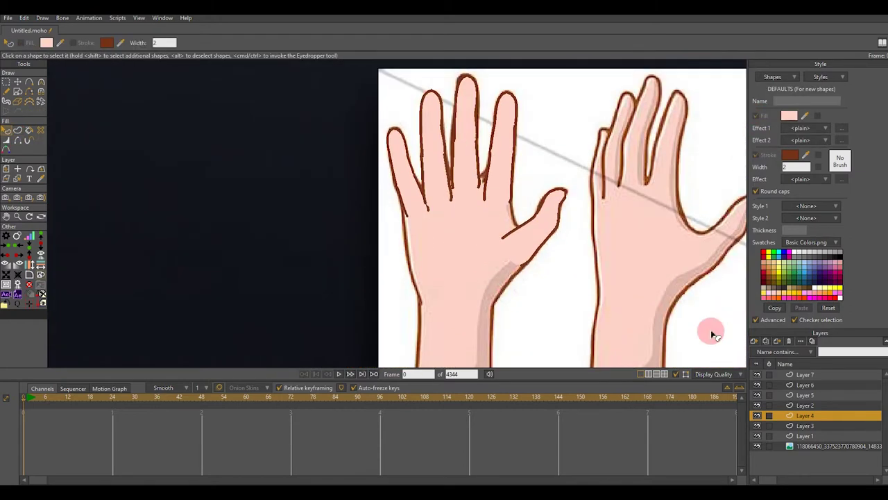
Create a pink-filled, brown-stroked shape from the palm outline on Layer 3
left_click(805, 426)
scroll(477, 257, "up", 2)
left_click(16, 81)
left_click(18, 131)
left_click(527, 197)
left_click(104, 42)
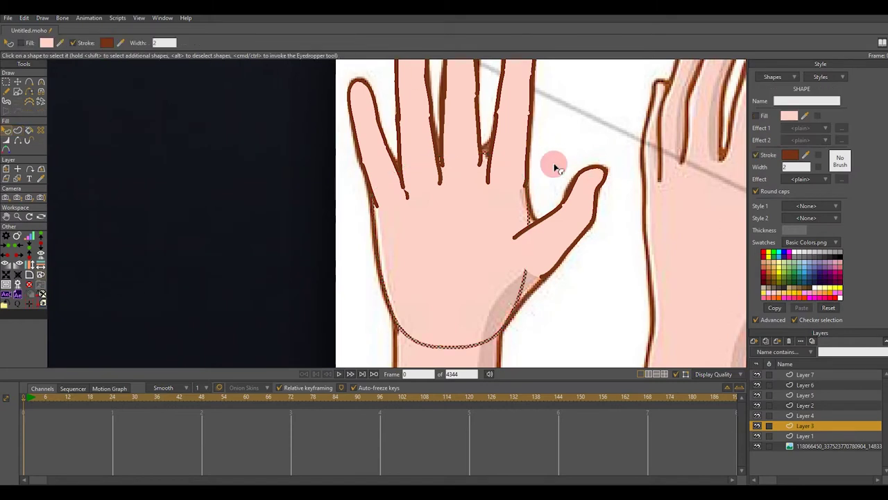
key("t")
scroll(547, 194, "down", 1)
left_click(755, 116)
key("q")
key("Return")
Adjust the palm outline beside the thumb, moving its edge point slightly outward to match the reference
scroll(511, 169, "up", 4)
key("t")
scroll(524, 215, "down", 4)
scroll(523, 218, "up", 1)
scroll(524, 220, "up", 1)
left_click(523, 178)
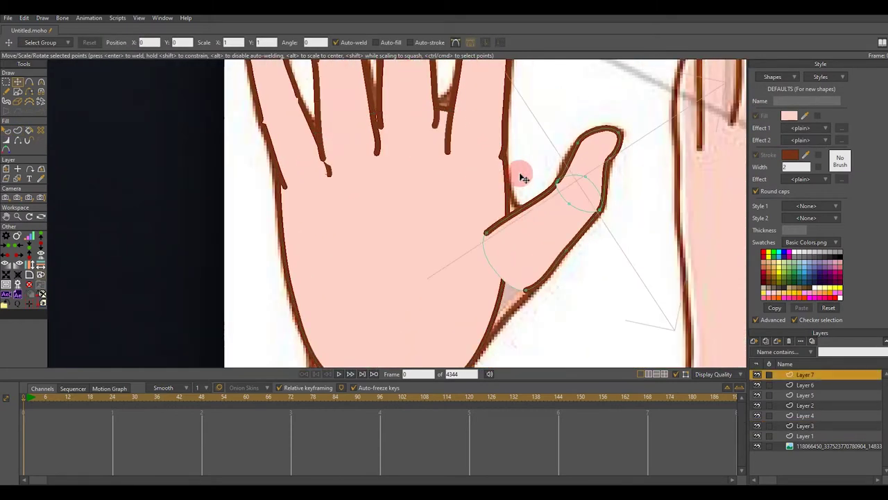
right_click(487, 282, "alt")
left_click_drag(505, 197, 510, 196)
key("a")
left_click_drag(510, 280, 478, 301)
Reshape the thumb's base segment by adjusting its points and curvature so it flows into the palm edge
right_click(534, 233, "alt")
key("t")
key("c")
key("t")
scroll(479, 301, "down", 3)
scroll(495, 238, "up", 3)
left_click(372, 178, "ctrl+alt")
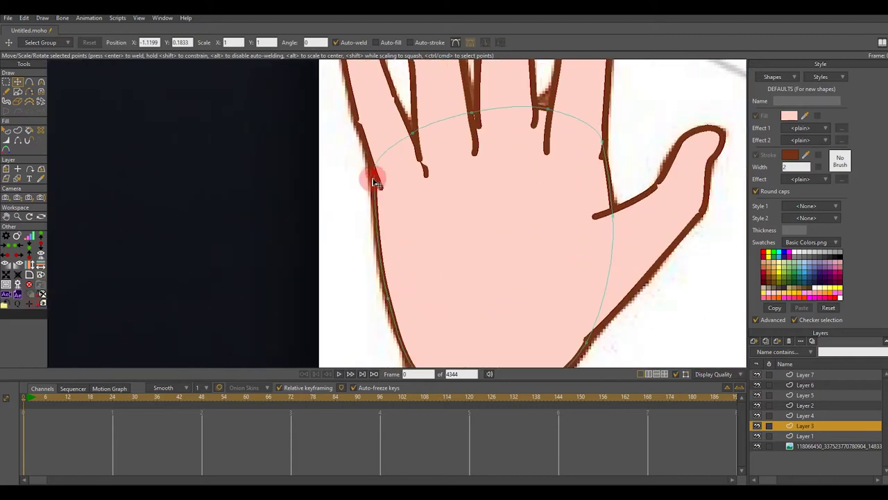
left_click_drag(437, 336, 448, 200)
Create a pink-filled, brown-stroked shape from the wrist outline on Layer 1
scroll(454, 201, "down", 3)
left_click(805, 447)
left_click(804, 435)
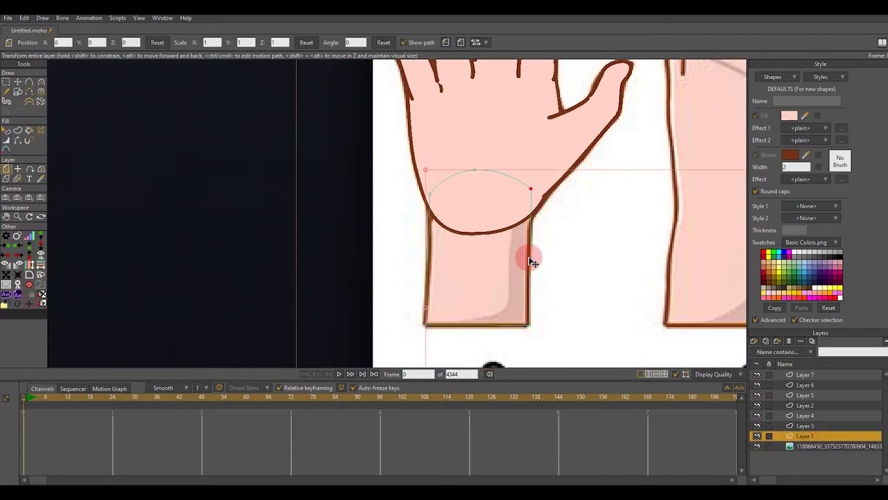
left_click(17, 130)
left_click(93, 45)
key("p")
scroll(541, 248, "up", 1)
left_click(490, 247)
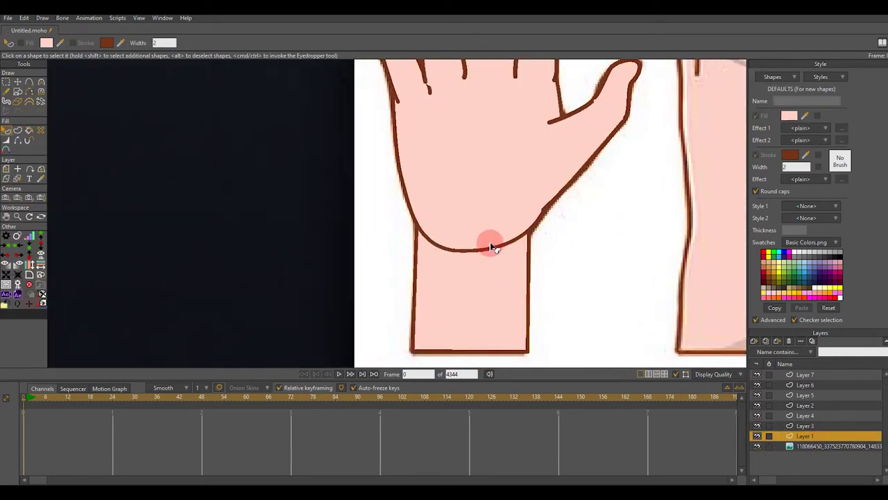
Hide the palm's rounded stroke edge where it overlaps the wrist
right_click(479, 246, "alt")
left_click(18, 140)
scroll(416, 226, "up", 2)
left_click(409, 244)
Add a point to the palm's outer edge below the little finger and refine that edge's position and curvature
key("t")
left_click(392, 222)
scroll(396, 187, "down", 4)
scroll(414, 201, "up", 2)
key("a")
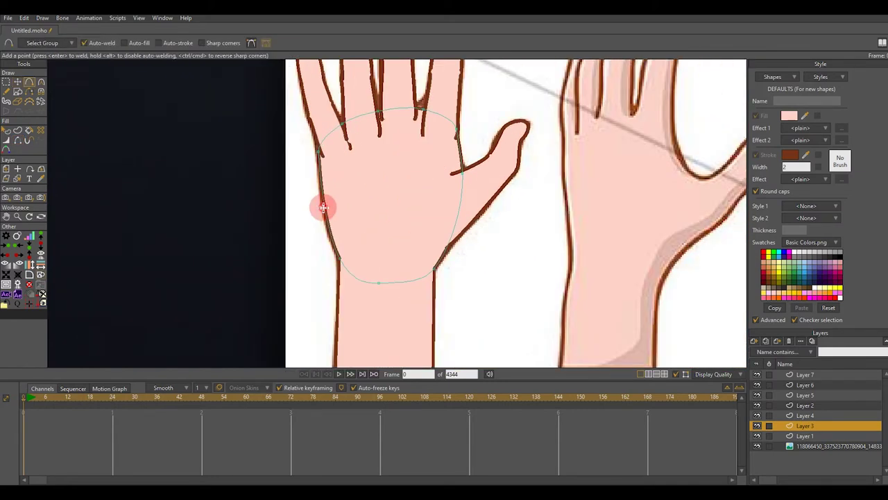
left_click(324, 206)
scroll(326, 210, "up", 2)
key("t")
key("c")
Hide the reference image layer so only the drawn hand is shown
scroll(461, 267, "down", 1)
scroll(472, 275, "down", 2)
left_click(757, 446)
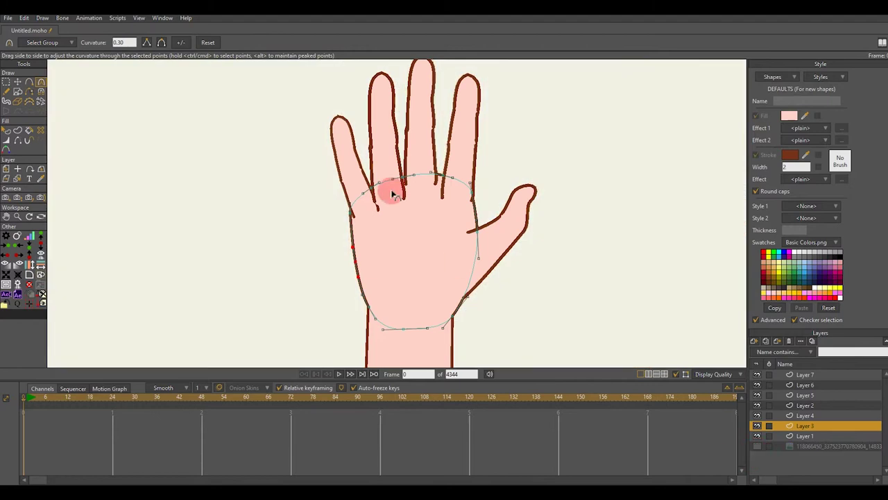
Set the curvature of the ring finger's base corner point beside the little finger to 0
scroll(378, 166, "up", 4)
right_click(381, 229, "alt")
scroll(375, 234, "up", 2)
key("t")
key("c")
left_click_drag(385, 269, 291, 278)
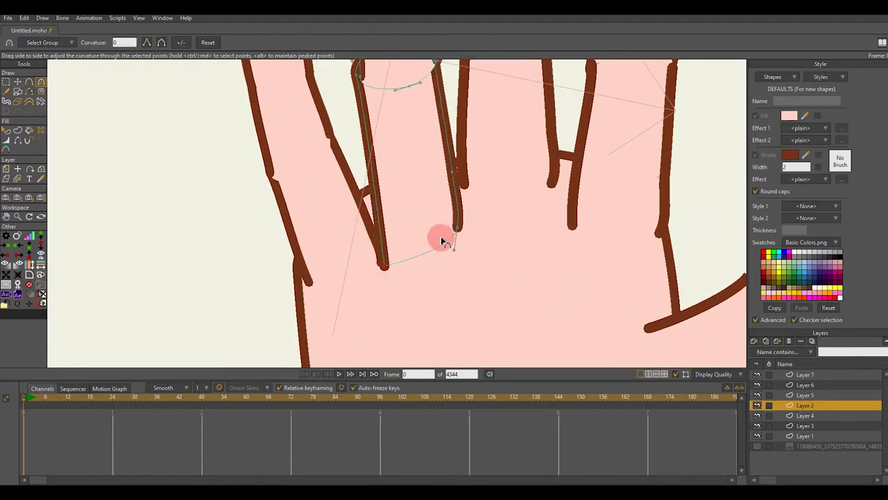
Set the curvature of the remaining ring finger base point and the middle and index fingers' base points to 0
left_click_drag(457, 227, 346, 250)
right_click(525, 159, "alt")
left_click_drag(466, 184, 211, 303)
left_click_drag(551, 183, 235, 319)
right_click(611, 174, "alt")
left_click_drag(515, 240, 333, 278)
left_click_drag(635, 228, 388, 278)
Set the curvature of the thumb's base points to 0
scroll(551, 242, "down", 1)
right_click(659, 229, "alt")
left_click_drag(604, 185, 190, 357)
left_click_drag(561, 287, 268, 315)
Set the curvature of the little finger's base and joint corner points to 0
right_click(391, 156, "alt")
left_click_drag(384, 209, 187, 316)
scroll(297, 263, "up", 4)
left_click_drag(498, 140, 243, 277)
scroll(242, 278, "down", 1)
left_click_drag(546, 145, 413, 135)
scroll(378, 213, "down", 5)
scroll(381, 118, "up", 2)
scroll(399, 190, "down", 1)
scroll(410, 199, "up", 3)
scroll(489, 161, "down", 5)
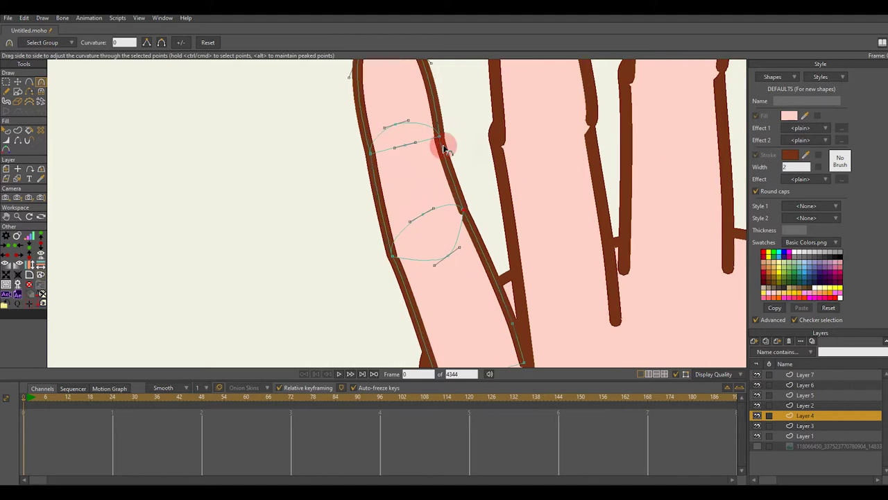
scroll(485, 189, "up", 2)
scroll(480, 167, "up", 3)
Show the reference image and raise the middle finger's two base corner points toward the webs beside it
right_click(472, 172, "alt")
key("t")
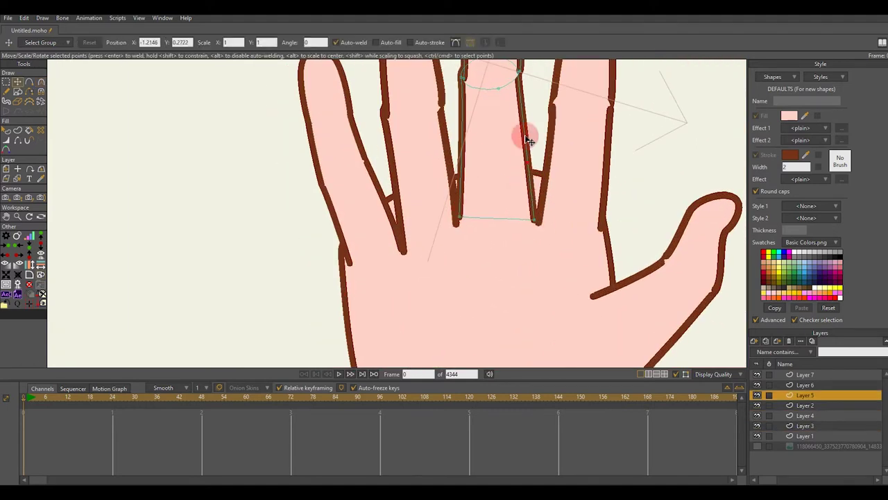
scroll(521, 109, "down", 5)
scroll(512, 190, "up", 4)
scroll(540, 202, "down", 1)
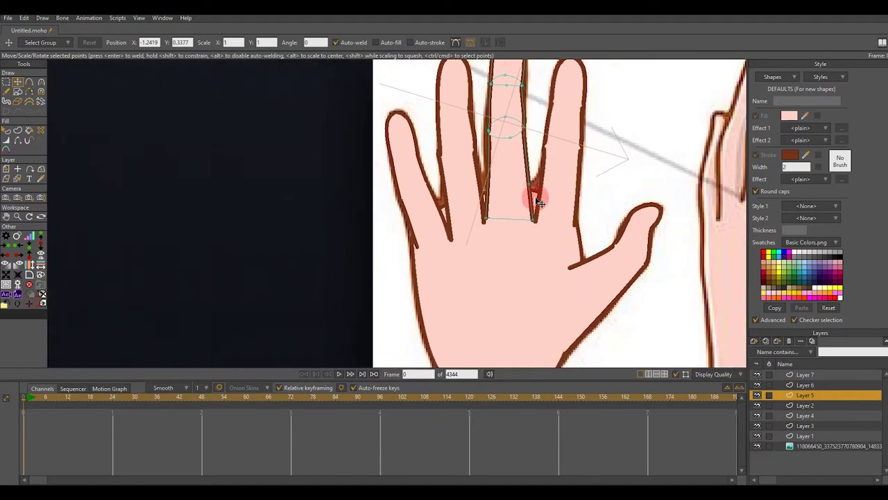
scroll(488, 223, "up", 1)
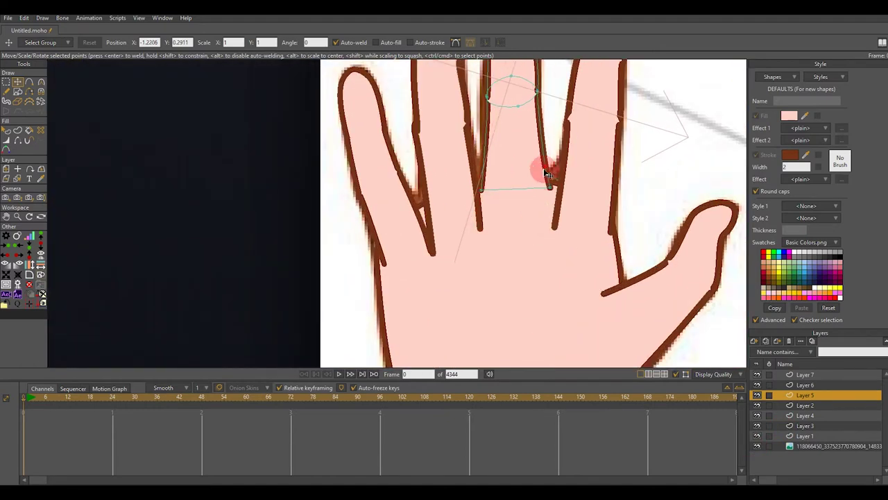
scroll(548, 163, "down", 1)
Move the base corner points of the index, ring and little fingers so neighbouring outlines meet at the webs
left_click(558, 201, "ctrl+alt")
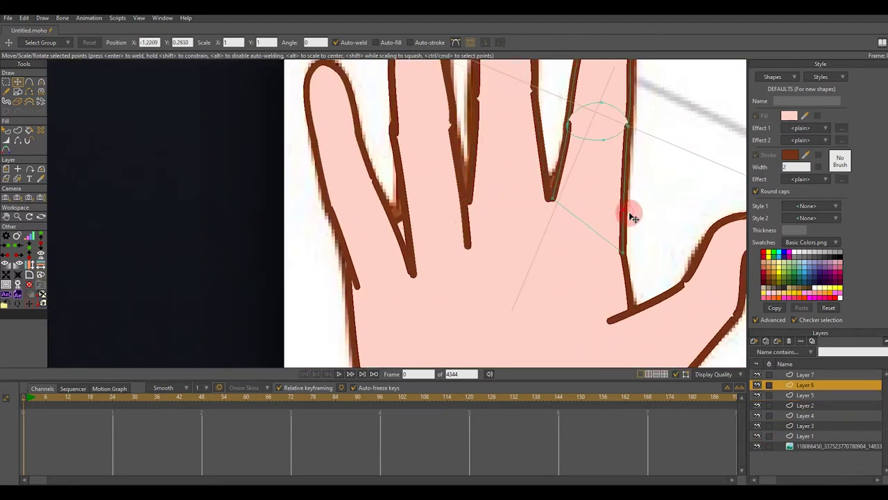
scroll(633, 217, "down", 2)
left_click(476, 238, "ctrl+alt")
scroll(492, 232, "up", 2)
scroll(444, 250, "down", 2)
left_click(441, 258, "ctrl+alt")
scroll(444, 263, "up", 2)
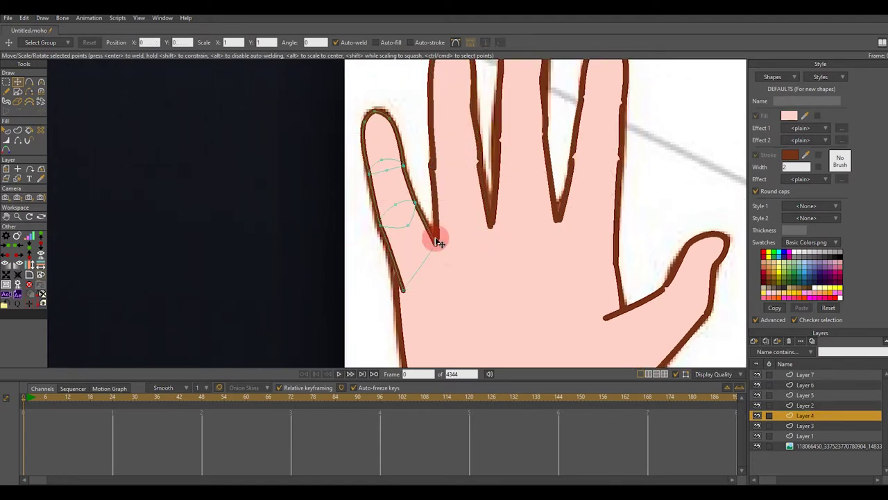
scroll(417, 236, "down", 5)
scroll(448, 226, "up", 3)
Compare the drawn finger bases with and without the reference image, leaving the reference hidden
left_click(756, 446)
left_click(756, 446)
scroll(501, 229, "down", 3)
scroll(498, 233, "up", 2)
left_click(756, 446)
scroll(474, 216, "down", 2)
scroll(476, 218, "up", 2)
Group all the hand's vector layers, from Layer 7 down to Layer 1, into one group layer
left_click(810, 375)
left_click(813, 435, "shift")
right_click(814, 435)
left_click(841, 418)
left_click(785, 375)
Add a vector layer above the group and draw a circle over the little finger's upper joint
left_click(754, 341)
left_click(766, 352)
scroll(375, 152, "up", 4)
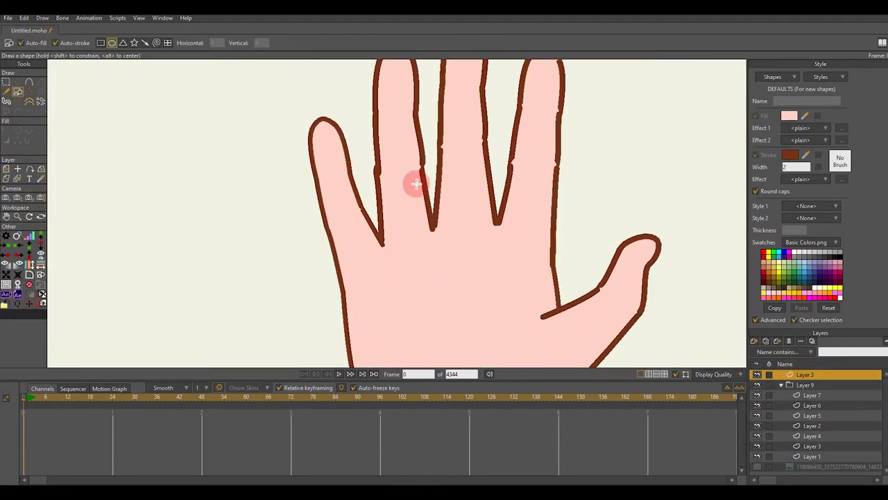
left_click_drag(308, 157, 310, 158)
scroll(330, 167, "up", 2)
key("t")
left_click_drag(389, 186, 385, 187)
key("ctrl+z")
left_click_drag(387, 150, 358, 165)
scroll(362, 165, "down", 2)
Fill the circle with bright green and fit it across the little finger's upper joint
key("q")
left_click(368, 163)
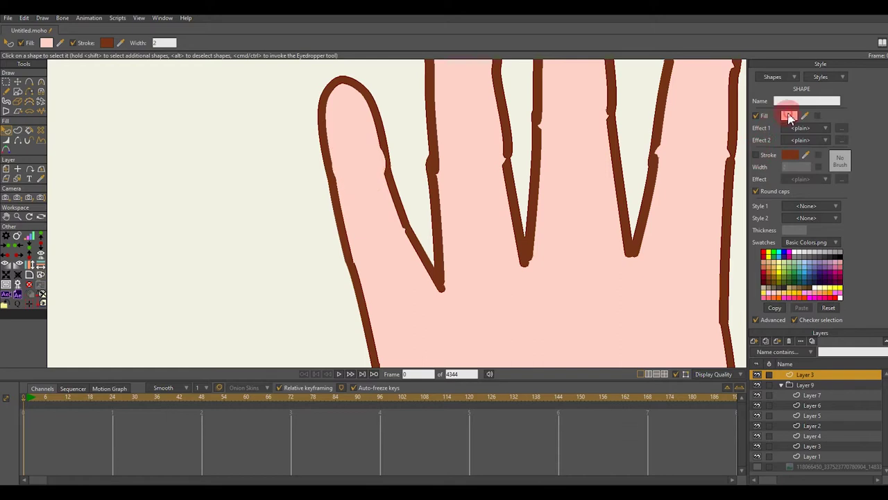
left_click(788, 115)
left_click(469, 276)
left_click(487, 322)
scroll(342, 182, "up", 3)
key("t")
scroll(402, 195, "up", 1)
left_click_drag(420, 230, 421, 227)
left_click_drag(398, 171, 394, 170)
Move the green circle from its separate layer into Layer 4, which holds the little finger
left_click(821, 396)
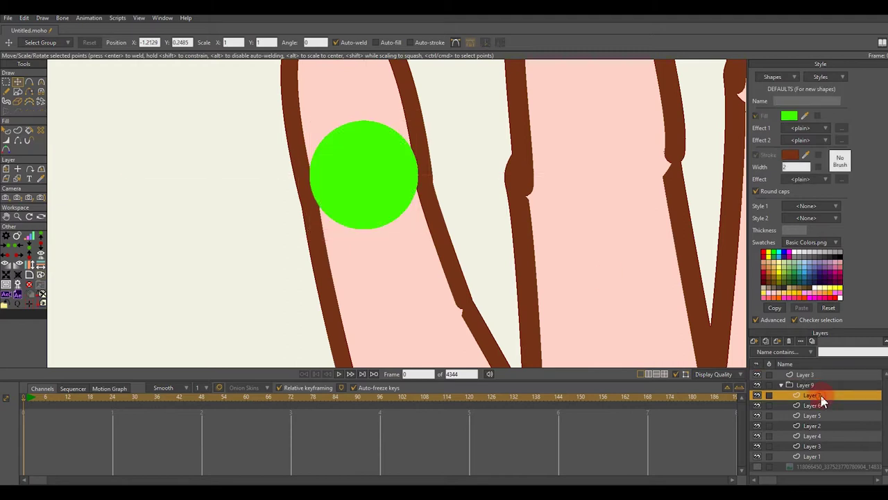
left_click(812, 448)
left_click(813, 457)
left_click(812, 448)
left_click(813, 437)
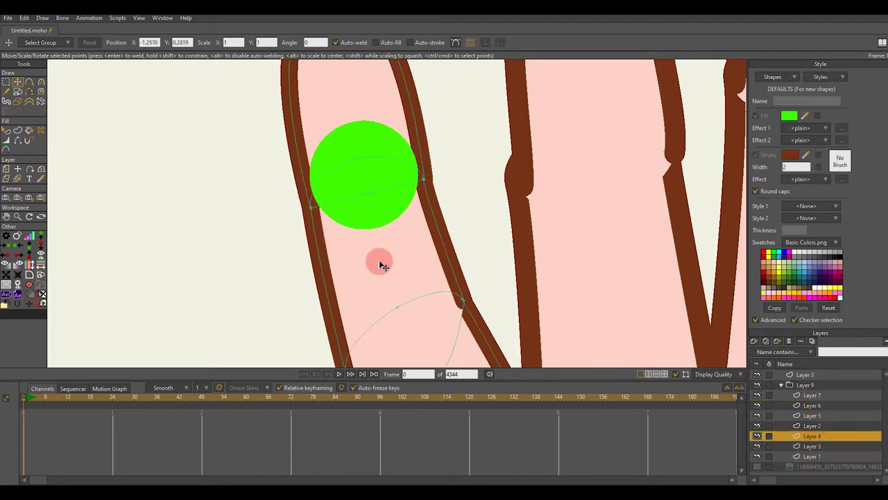
scroll(485, 317, "up", 1)
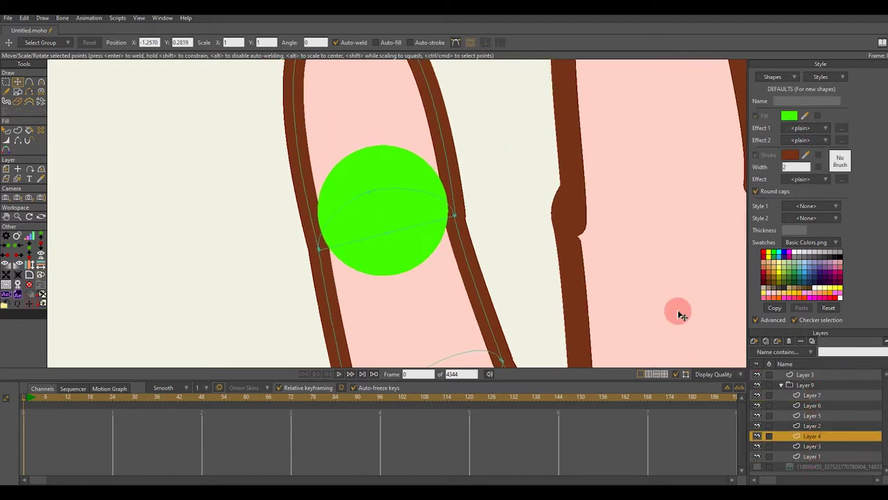
left_click(807, 374)
key("Delete")
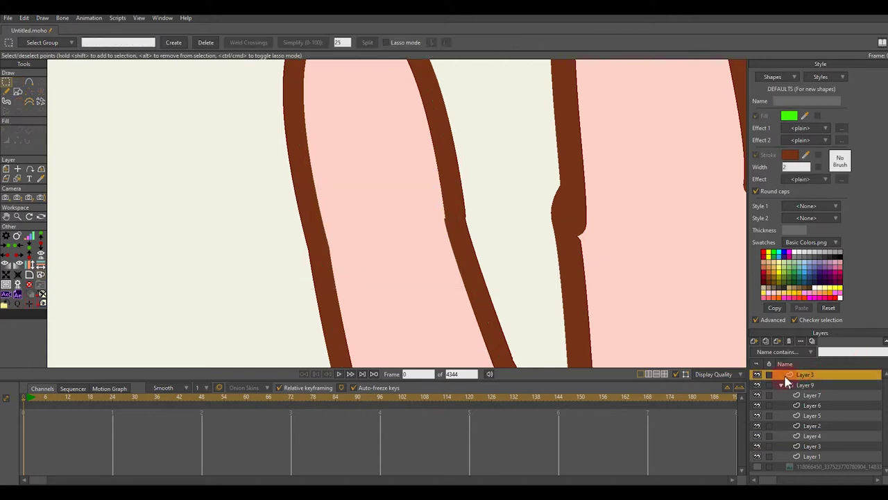
left_click(814, 456)
scroll(467, 239, "down", 2)
left_click_drag(465, 238, 416, 218)
left_click(818, 437)
key("ctrl+v")
scroll(389, 221, "up", 2)
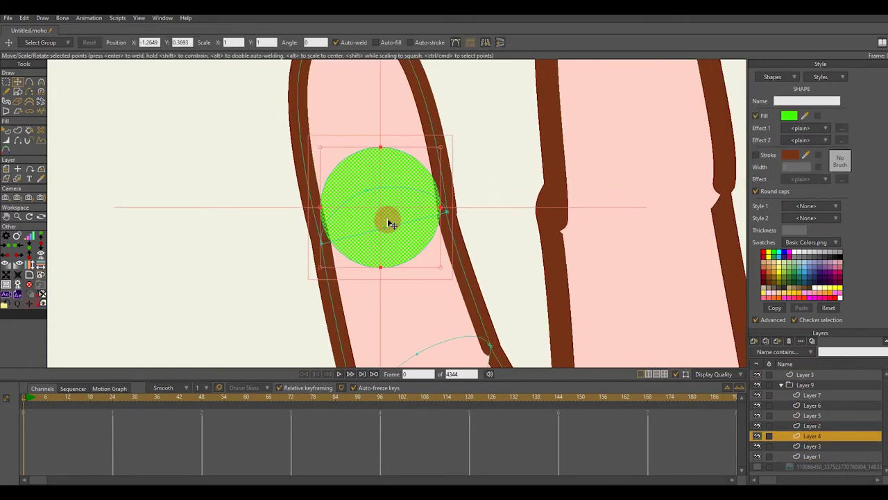
Fit the green circle to the little finger's upper joint and paste a second one over the lower joint
left_click_drag(441, 270, 449, 272)
left_click_drag(429, 244, 448, 279)
scroll(433, 272, "down", 4)
scroll(408, 189, "down", 2)
key("ctrl+v")
scroll(430, 256, "up", 2)
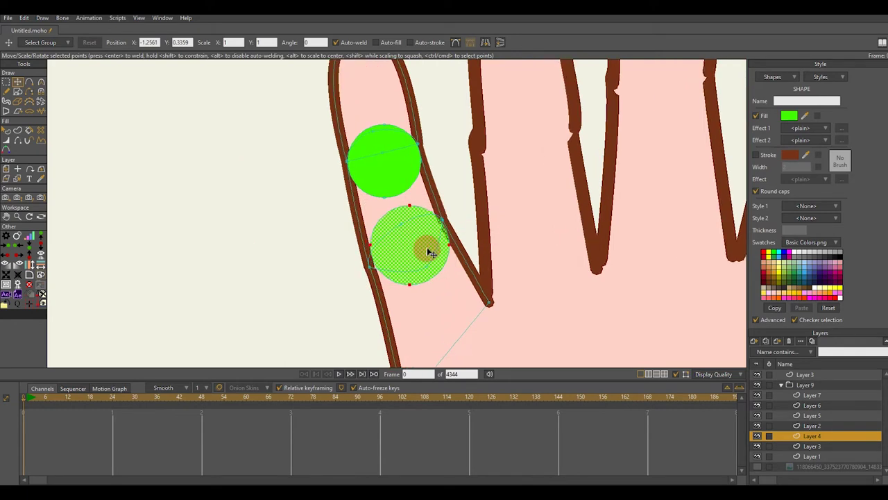
scroll(434, 247, "up", 2)
scroll(443, 250, "down", 2)
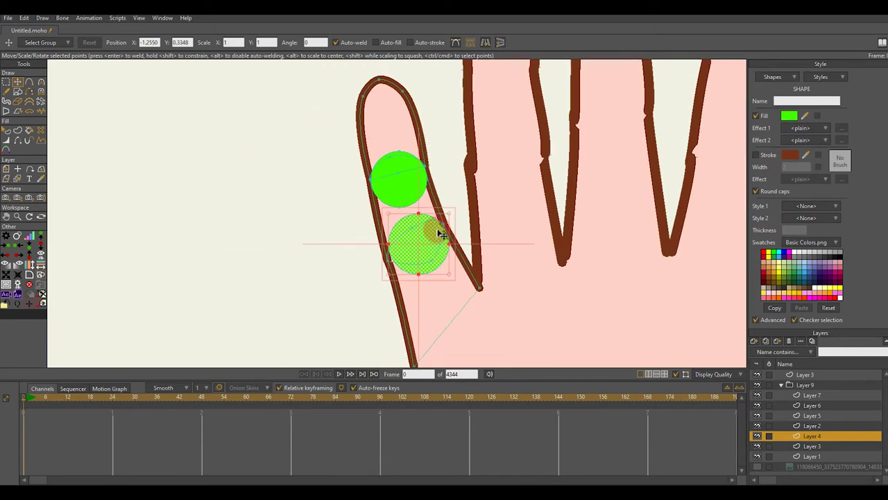
Draw a horizontal and a vertical line crossing through the centre of the lower green circle
scroll(319, 240, "up", 5)
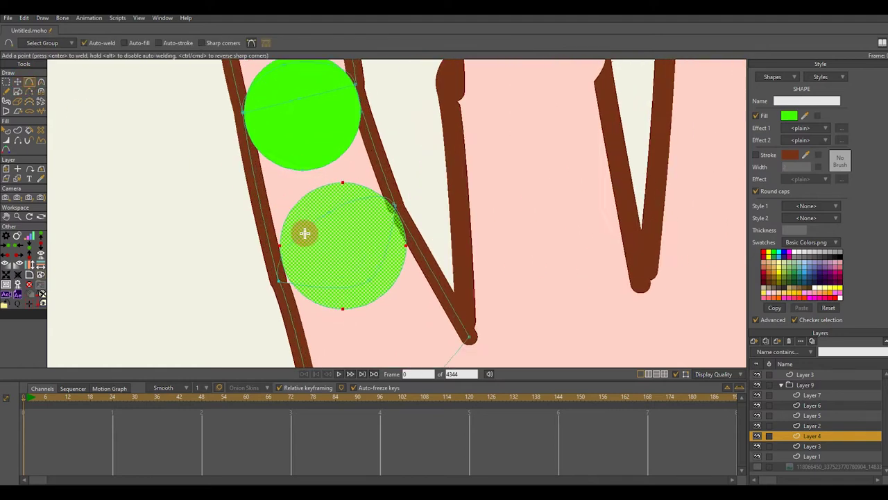
left_click_drag(203, 220, 321, 220)
key("ctrl+z")
left_click_drag(220, 215, 546, 202)
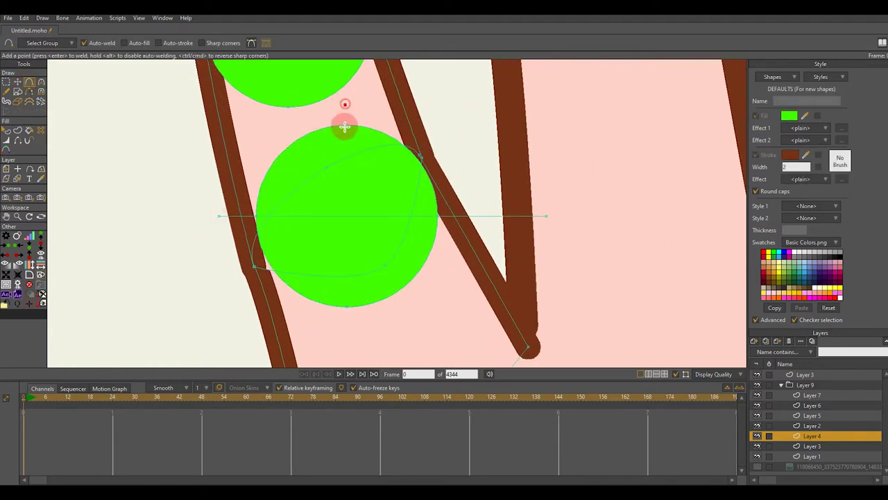
Adjust the end points of the crossing lines around the lower green circle
key("t")
scroll(327, 256, "up", 2)
left_click(354, 179)
scroll(350, 152, "down", 1)
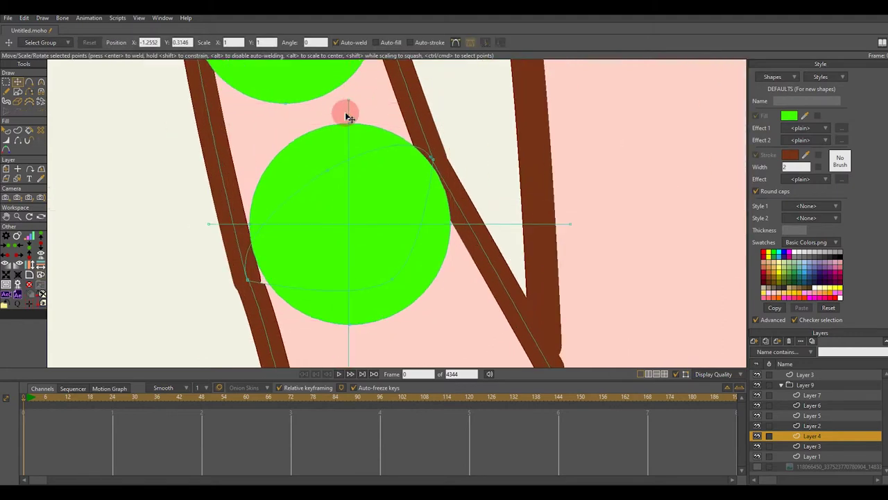
left_click_drag(350, 111, 351, 110)
scroll(381, 257, "down", 1)
scroll(361, 259, "up", 1)
scroll(357, 257, "down", 2)
scroll(327, 217, "up", 2)
scroll(263, 210, "up", 1)
Apply a stroke to both lines crossing the lower green circle
left_click(223, 220, "shift")
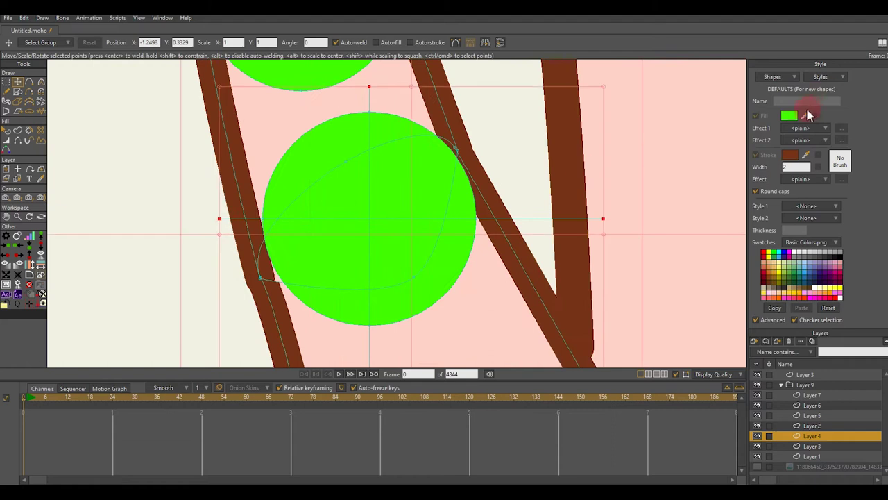
left_click(18, 131)
left_click(368, 94)
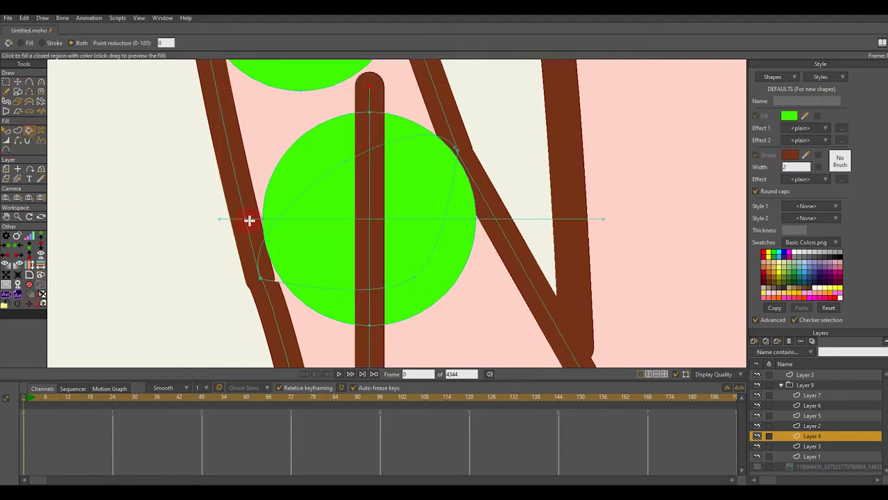
left_click(246, 220)
Set the stroke of both crossing lines to blue with a width of 0.25
scroll(267, 206, "down", 1)
key("q")
left_click(351, 192)
left_click(307, 223, "shift")
scroll(793, 166, "down", 2)
left_click(791, 155)
left_click(471, 227)
left_click(484, 319)
scroll(424, 283, "down", 2)
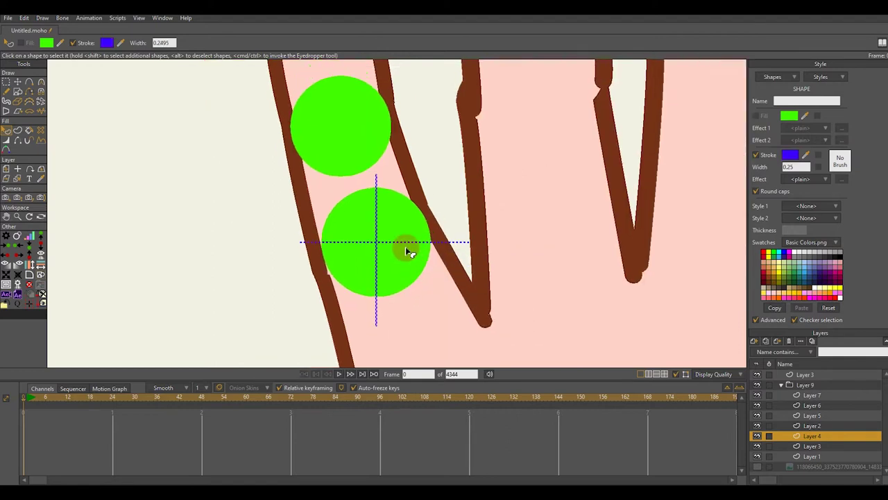
Delete the plain green circle at the little finger's upper joint
key("m")
scroll(398, 227, "down", 1)
key("t")
left_click(362, 166)
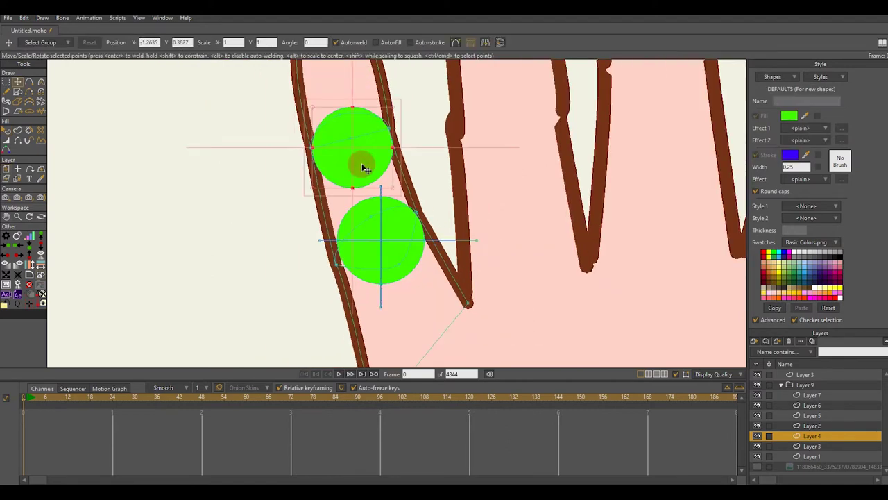
key("Delete")
Copy the lower circle with its crosshair to the little finger's upper joint and rotate the copy along the finger
scroll(386, 213, "up", 3)
left_click(383, 212)
left_click(380, 170, "shift")
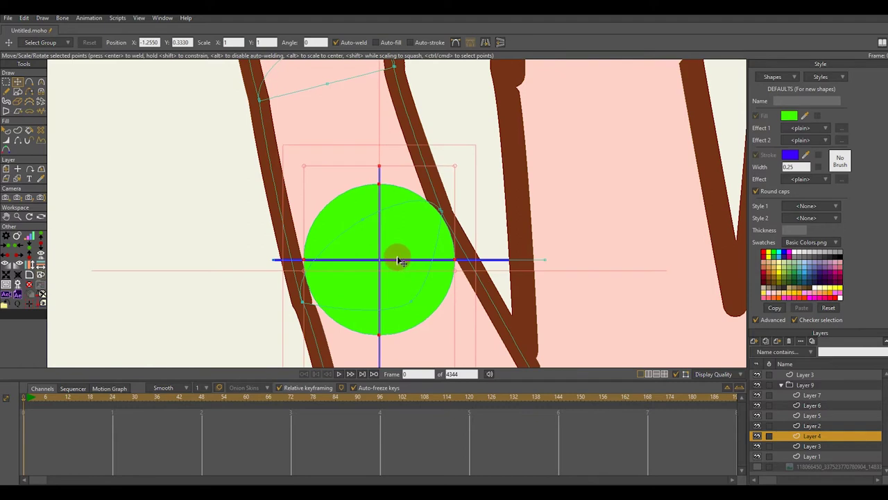
scroll(421, 250, "down", 2)
key("ctrl+c")
key("ctrl+v")
left_click_drag(419, 267, 390, 176)
left_click_drag(492, 182, 490, 158)
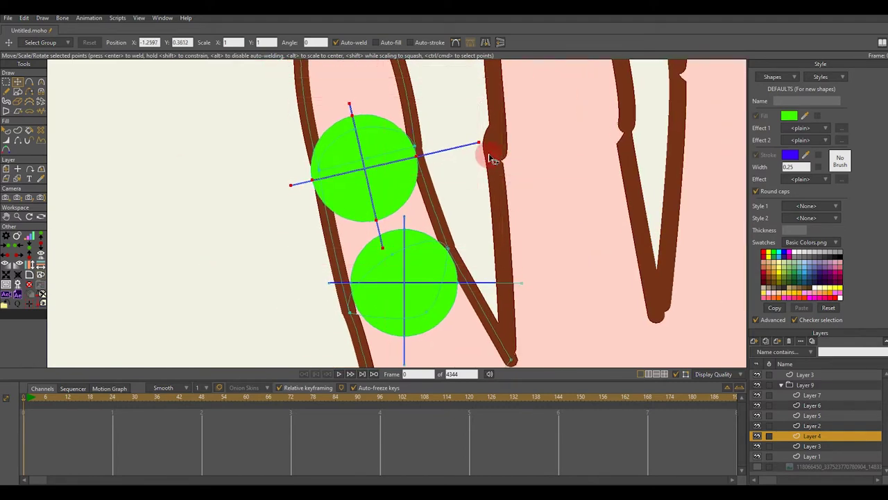
Fine-tune the upper circle and crosshair's position, size and rotation so they fit the finger's outline at the joint
left_click_drag(389, 182, 385, 173)
scroll(479, 148, "up", 2)
left_click_drag(481, 152, 483, 148)
scroll(466, 158, "down", 4)
scroll(416, 234, "up", 2)
left_click(414, 233)
scroll(409, 230, "up", 4)
scroll(395, 201, "down", 5)
scroll(389, 187, "up", 2)
scroll(375, 180, "up", 2)
left_click(349, 174)
scroll(521, 229, "down", 1)
left_click_drag(538, 297, 525, 285)
left_click_drag(393, 193, 399, 192)
scroll(531, 285, "down", 4)
scroll(479, 261, "up", 3)
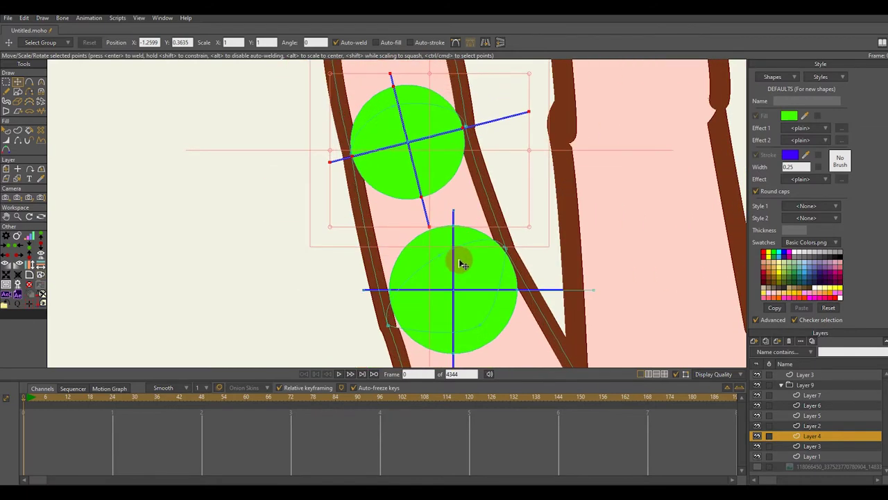
Rotate the lower circle and its crosshair to follow the little finger's direction and align them with the lower joint
left_click(453, 246)
scroll(453, 244, "up", 1)
left_click(577, 300, "shift")
scroll(576, 278, "down", 1)
left_click_drag(609, 271, 595, 222)
scroll(573, 238, "down", 2)
scroll(525, 218, "down", 2)
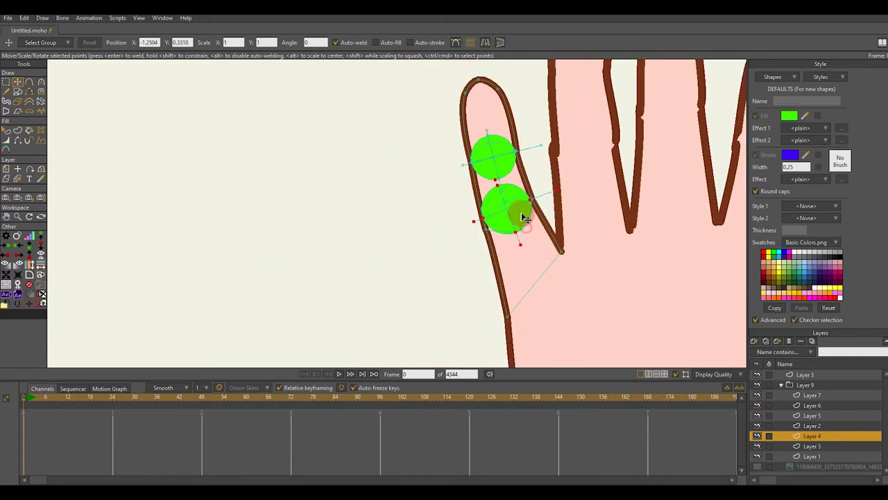
scroll(528, 221, "up", 2)
scroll(520, 206, "up", 1)
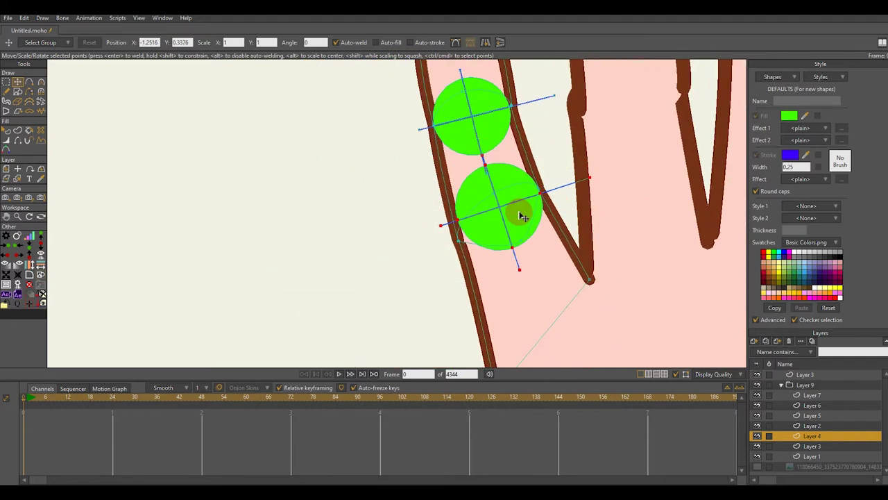
scroll(527, 221, "down", 3)
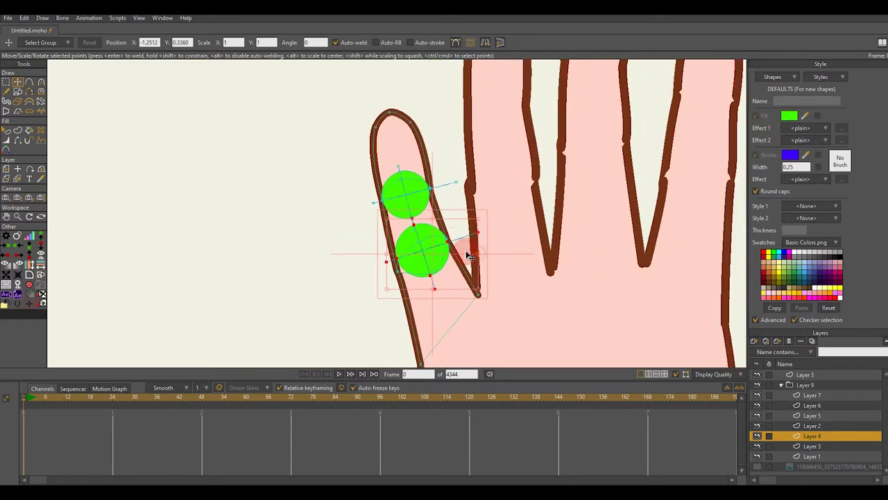
Paste the green circle with its crosshair into Layer 2 and fit it to the ring finger's lower joint, rotated along the finger
double_click(807, 429)
left_click(841, 344)
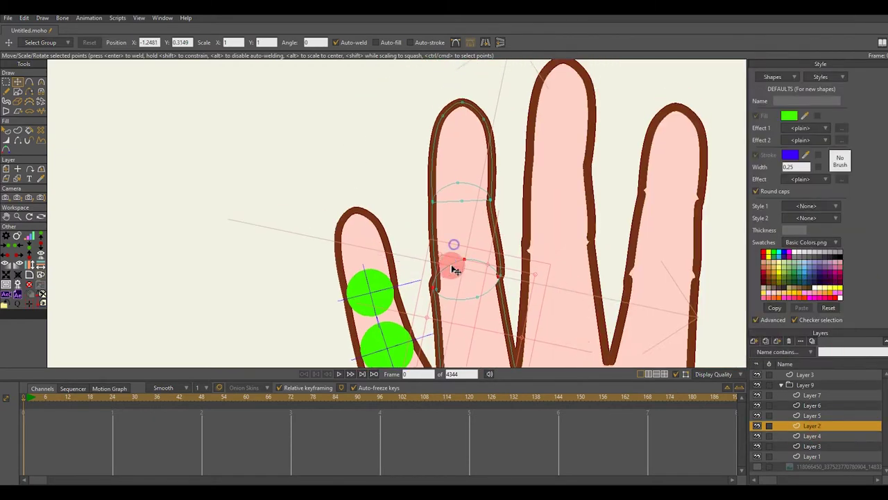
scroll(487, 296, "up", 2)
scroll(488, 296, "down", 2)
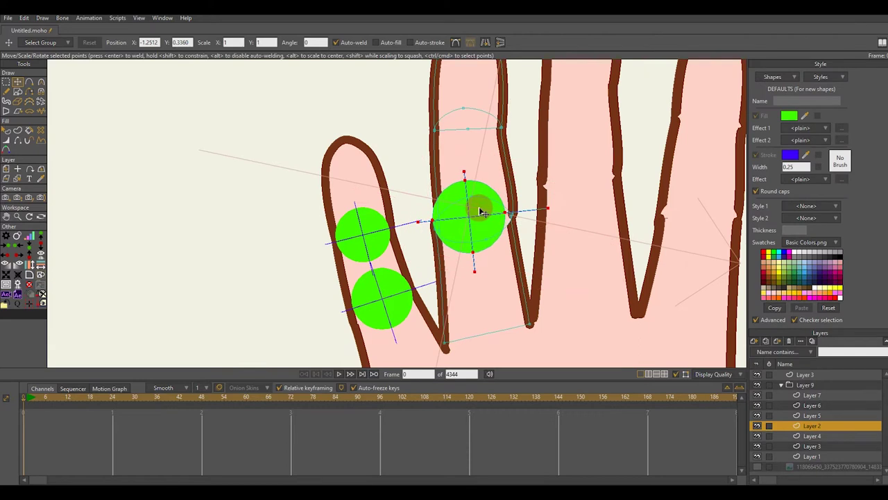
scroll(506, 201, "up", 1)
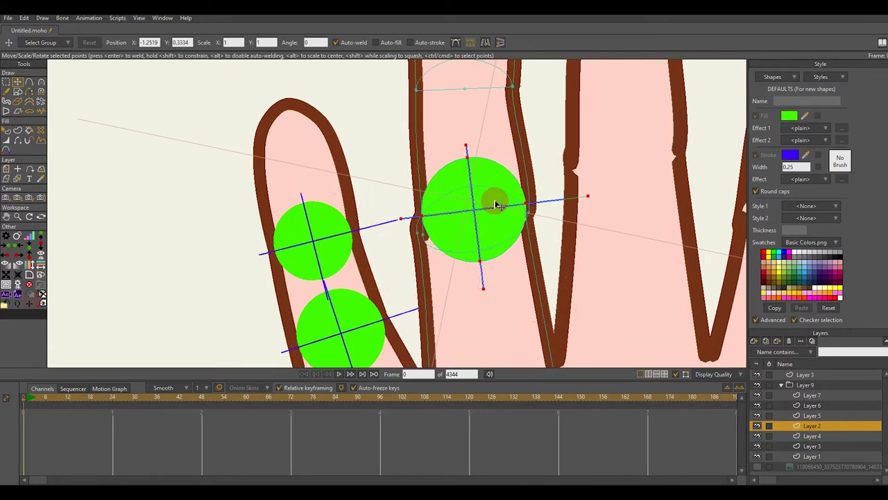
left_click_drag(596, 212, 597, 216)
Copy the circle and crosshair to the ring finger's upper joint and rotate the copy to match the finger's direction
scroll(598, 216, "down", 2)
key("ctrl+c")
key("ctrl+v")
left_click_drag(502, 235, 494, 182)
scroll(567, 160, "up", 1)
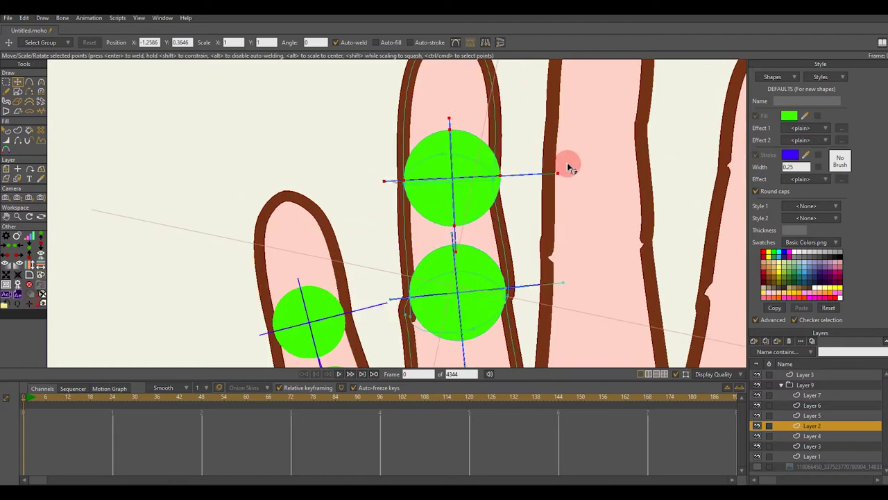
scroll(510, 172, "down", 2)
scroll(500, 163, "up", 1)
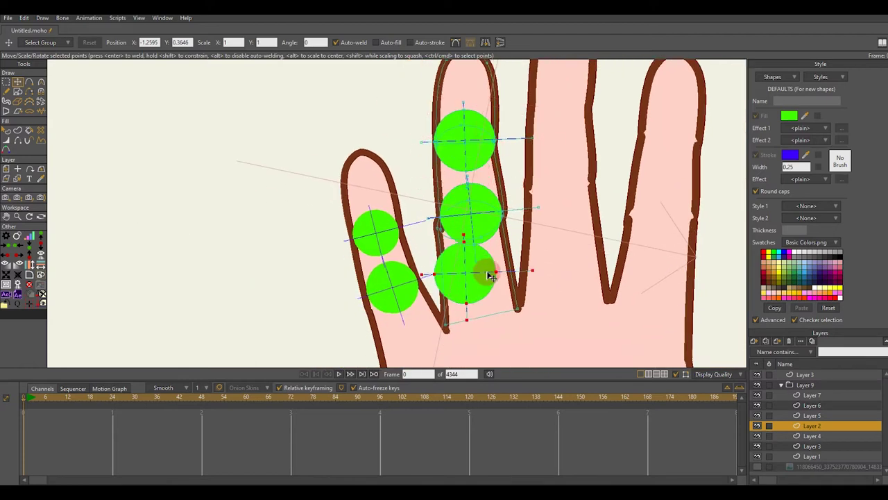
scroll(485, 228, "down", 2)
scroll(476, 222, "up", 1)
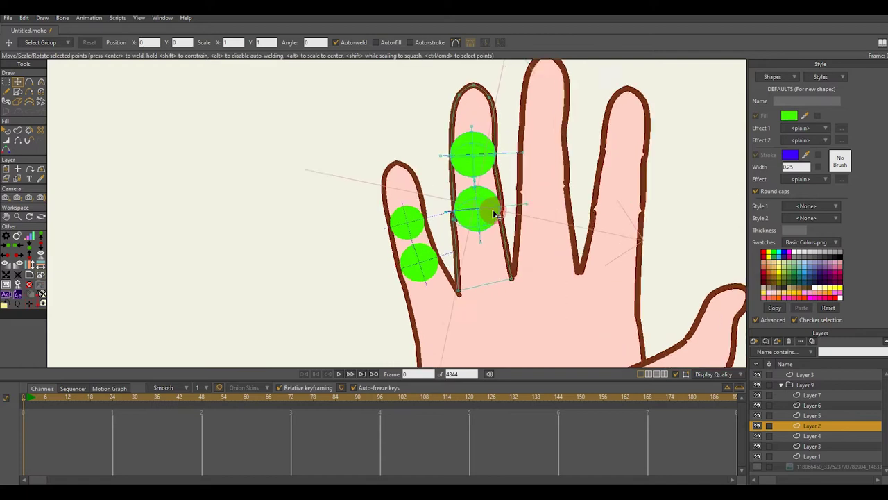
Paste the circle with its crosshair into Layer 5 and align it with the middle finger's lower joint
scroll(474, 222, "up", 2)
scroll(472, 222, "up", 2)
left_click_drag(467, 158, 392, 256)
scroll(489, 201, "down", 2)
left_click(816, 415)
key("ctrl+v")
left_click_drag(409, 211, 418, 261)
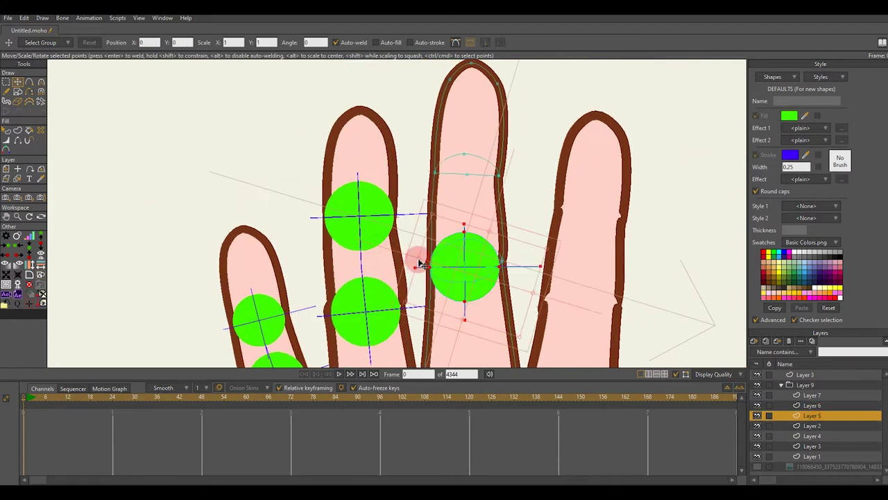
scroll(432, 233, "up", 2)
scroll(479, 246, "down", 2)
left_click_drag(479, 246, 479, 166)
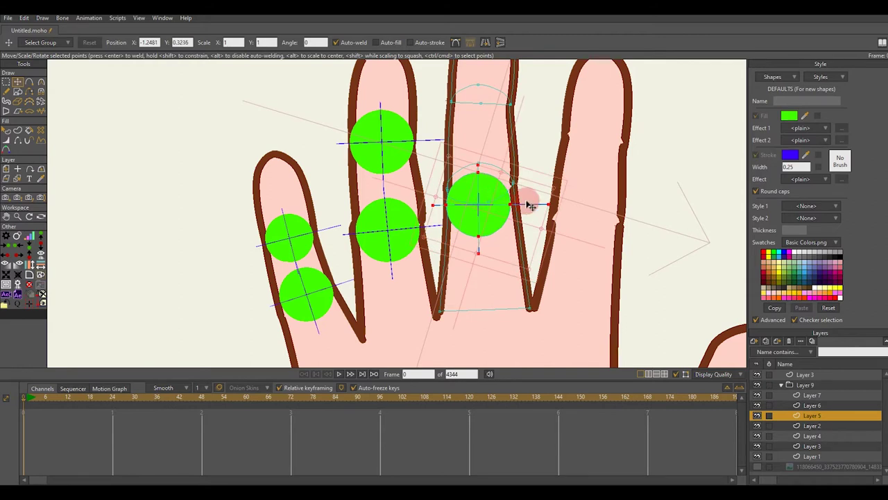
scroll(488, 214, "up", 2)
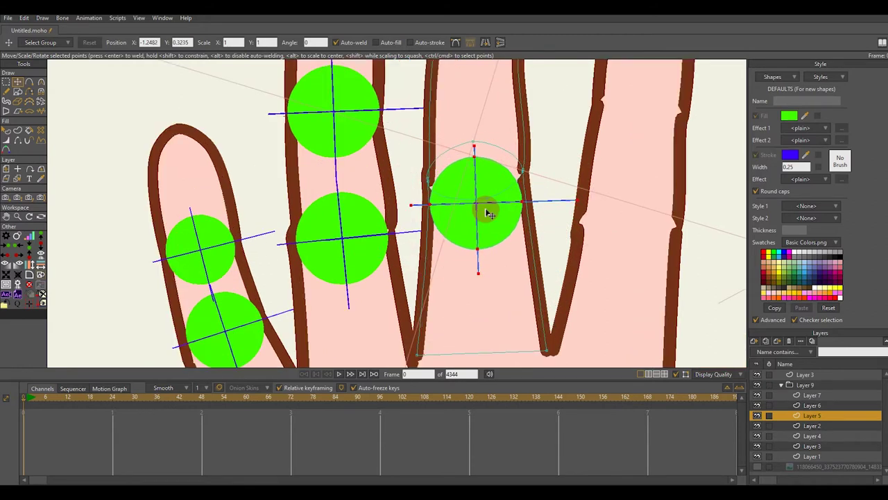
Copy the circle and crosshair to the middle finger's upper joint, then rotate and position the copy to fit the outline
scroll(489, 213, "down", 2)
left_click_drag(468, 173, 469, 150)
scroll(498, 137, "up", 2)
left_click_drag(537, 148, 539, 160)
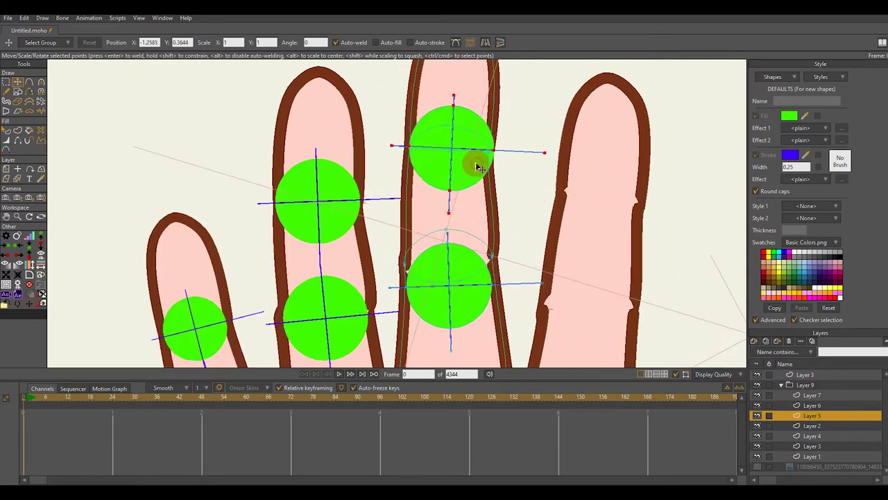
scroll(512, 154, "down", 1)
left_click_drag(477, 170, 523, 205)
left_click_drag(519, 218, 519, 219)
scroll(495, 215, "down", 2)
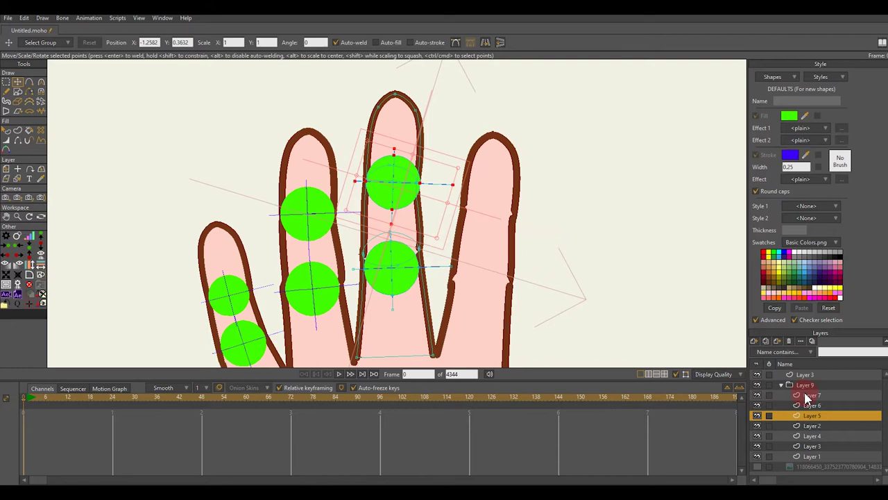
Paste the circle with its crosshair into Layer 6 and rotate it to fit the index finger's upper joint
left_click(812, 405)
scroll(432, 240, "up", 3)
scroll(549, 210, "down", 2)
scroll(567, 229, "up", 1)
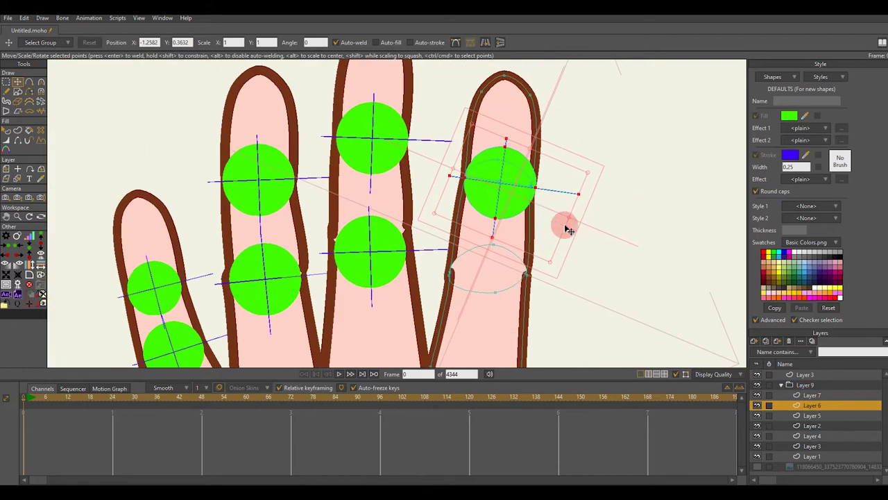
Copy the circle and crosshair to the index finger's lower joint and fine-tune the copy's position and rotation
left_click_drag(522, 222, 521, 221)
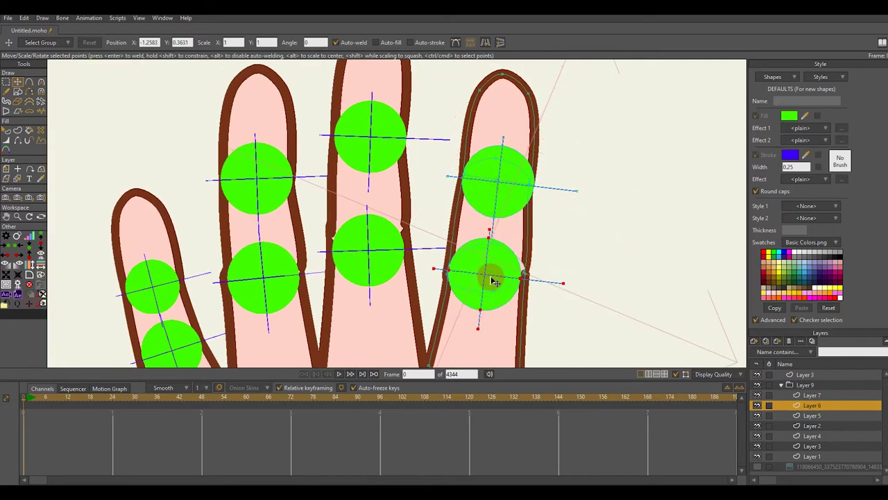
left_click_drag(492, 280, 491, 281)
scroll(523, 291, "up", 1)
left_click_drag(531, 295, 527, 243)
scroll(562, 256, "down", 2)
scroll(511, 224, "up", 3)
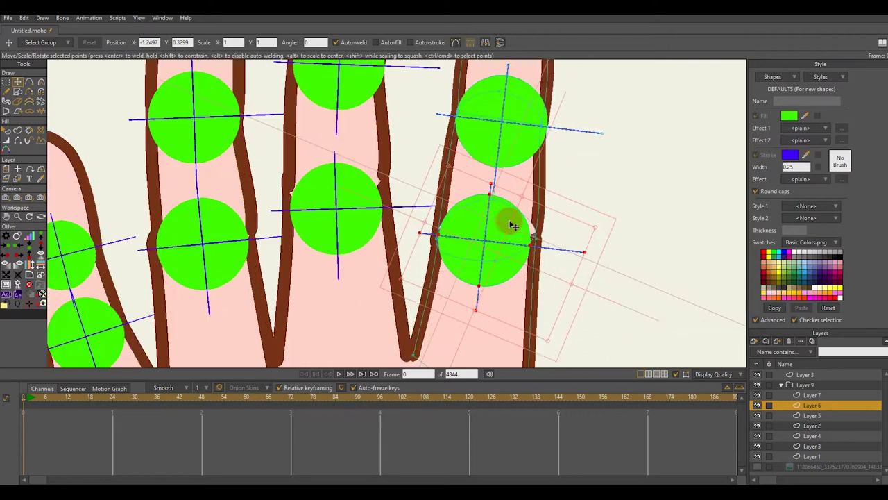
scroll(514, 250, "down", 1)
scroll(517, 262, "down", 3)
Paste the circle with its crosshair into Layer 7 and rotate and position it over the thumb's joint
left_click(810, 394)
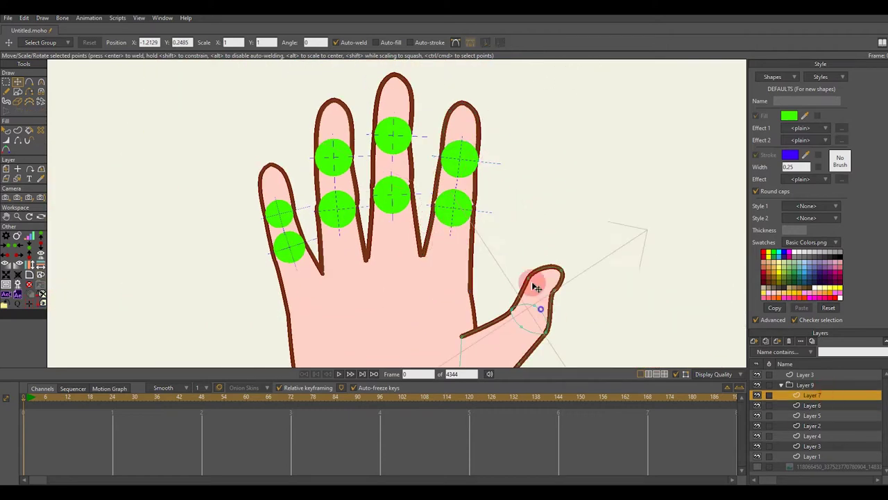
scroll(548, 277, "up", 4)
left_click_drag(575, 287, 599, 295)
left_click_drag(527, 260, 554, 277)
scroll(548, 252, "down", 5)
scroll(533, 289, "down", 3)
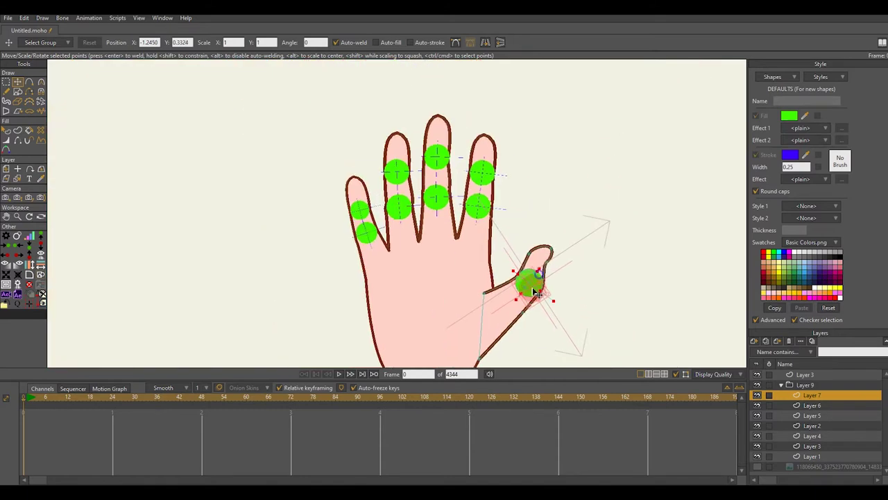
scroll(451, 208, "up", 4)
left_click_drag(476, 236, 476, 215)
scroll(511, 234, "up", 4)
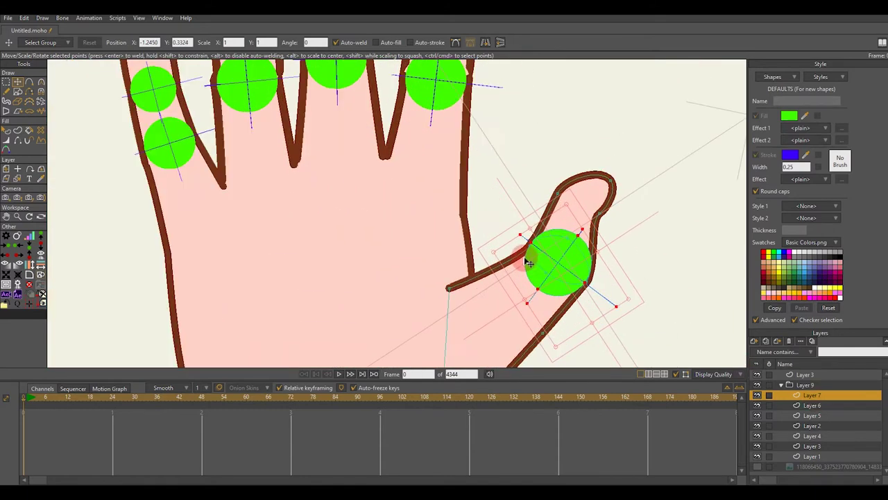
left_click(664, 200)
Align the thumb's outer joint points with the circle and crosshair and adjust their curve handles to follow the circle's edge
scroll(553, 241, "up", 4)
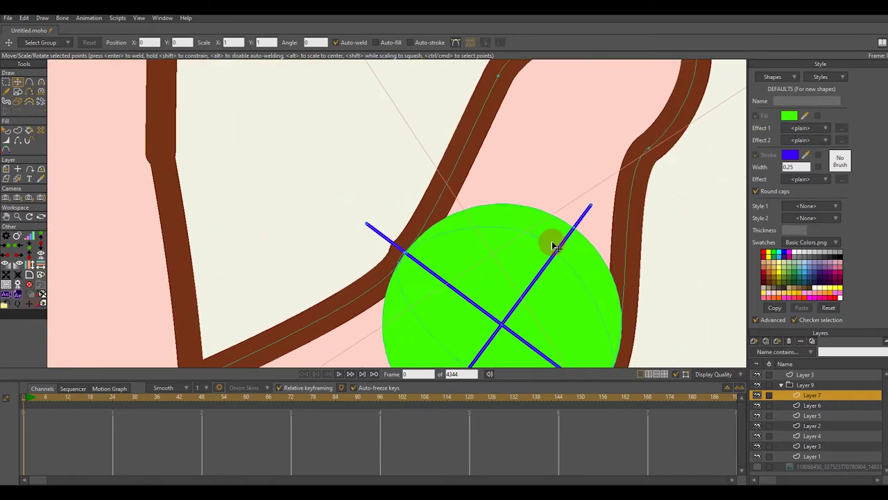
left_click_drag(553, 244, 481, 186)
left_click(463, 176)
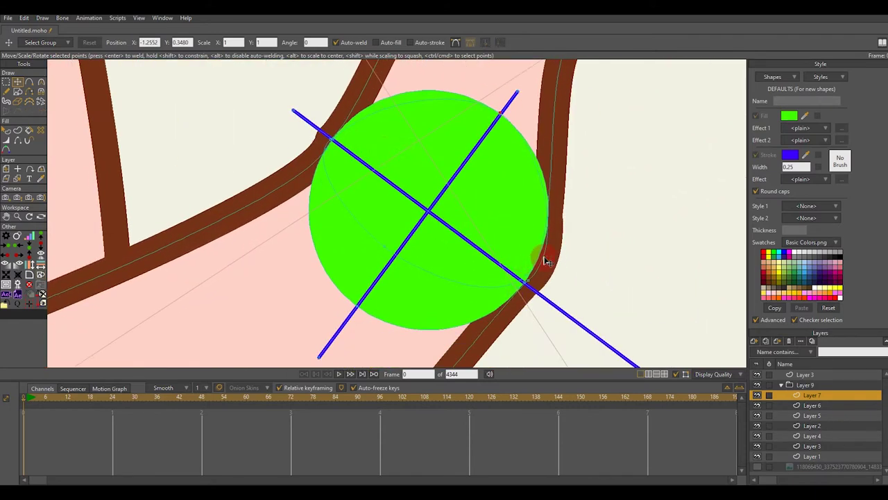
scroll(545, 257, "up", 3)
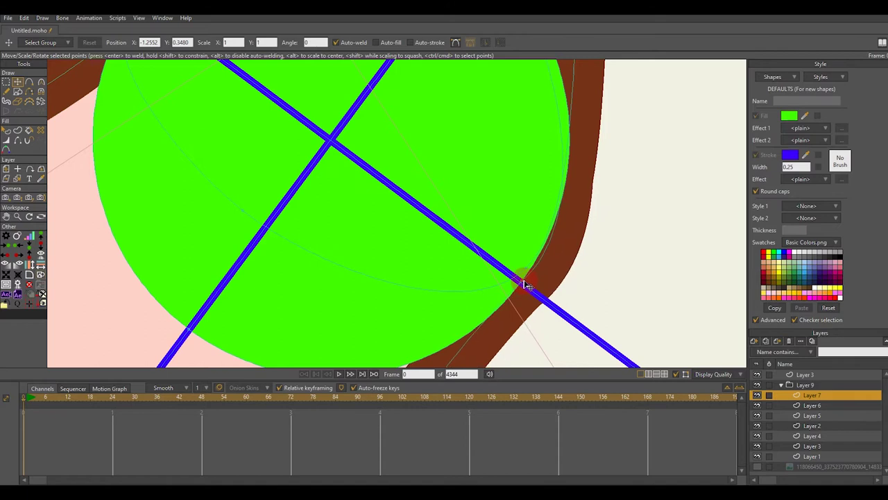
scroll(526, 284, "down", 4)
scroll(521, 169, "up", 1)
key("c")
scroll(546, 186, "up", 2)
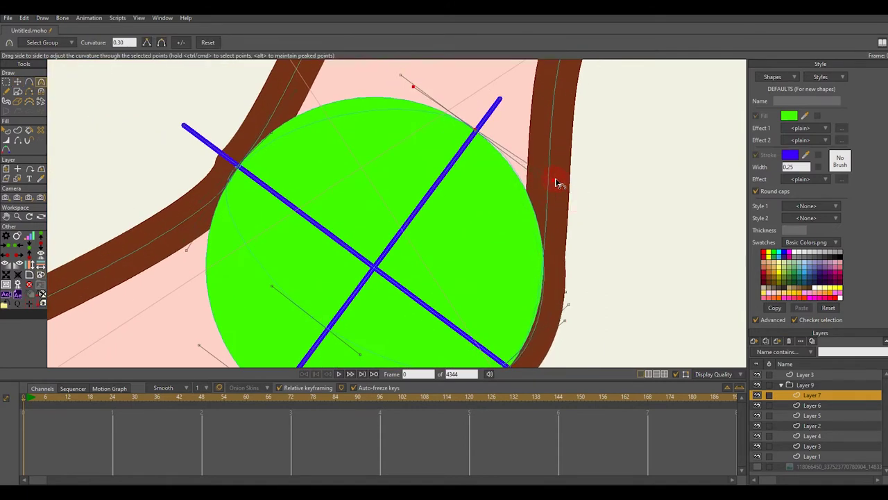
scroll(555, 184, "up", 2)
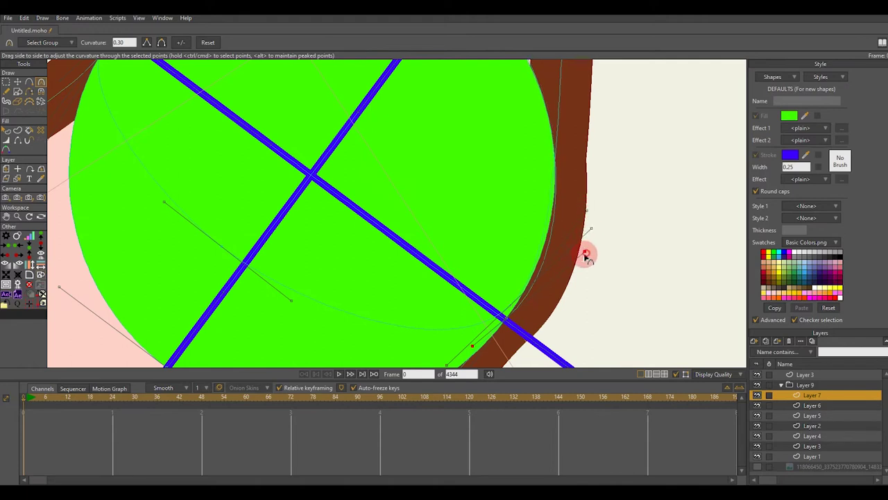
scroll(575, 206, "down", 2)
scroll(578, 201, "up", 2)
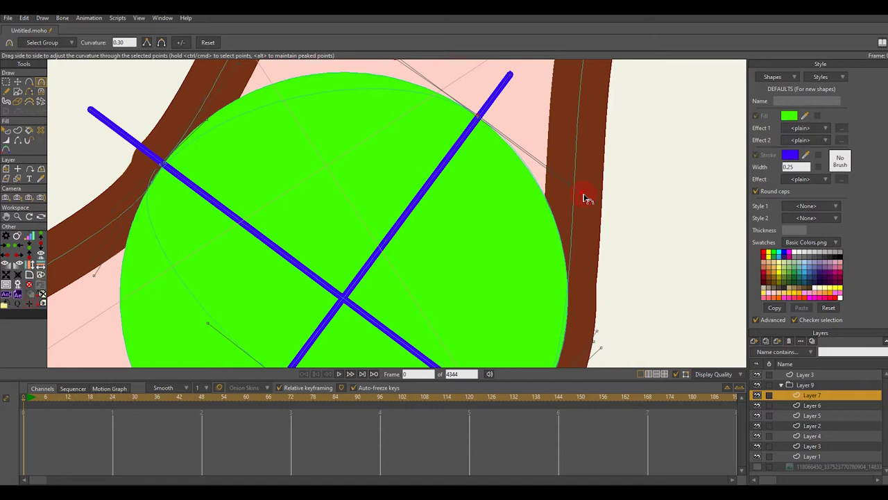
Place the thumb joint arc's top point where crosshair and circle meet and adjust its curve handles to trace the circle
scroll(479, 123, "up", 3)
key("t")
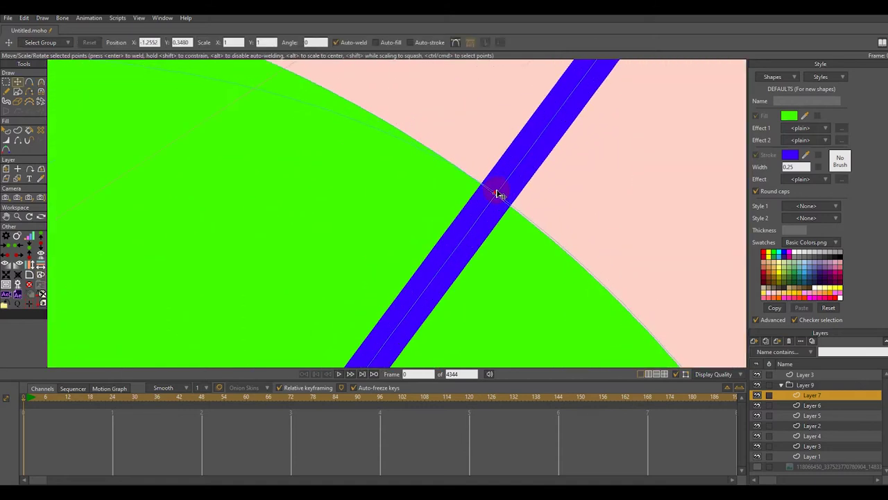
scroll(655, 254, "down", 5)
scroll(611, 215, "up", 3)
key("c")
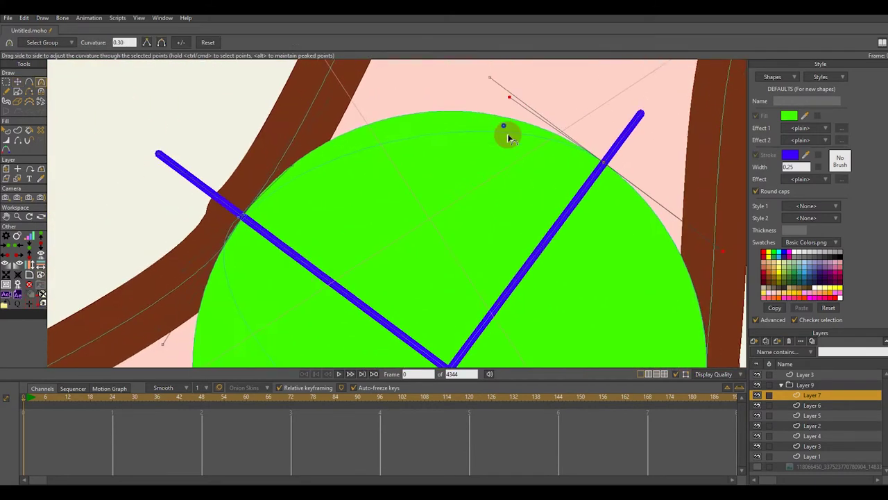
scroll(508, 135, "down", 3)
scroll(512, 121, "up", 2)
scroll(290, 162, "up", 1)
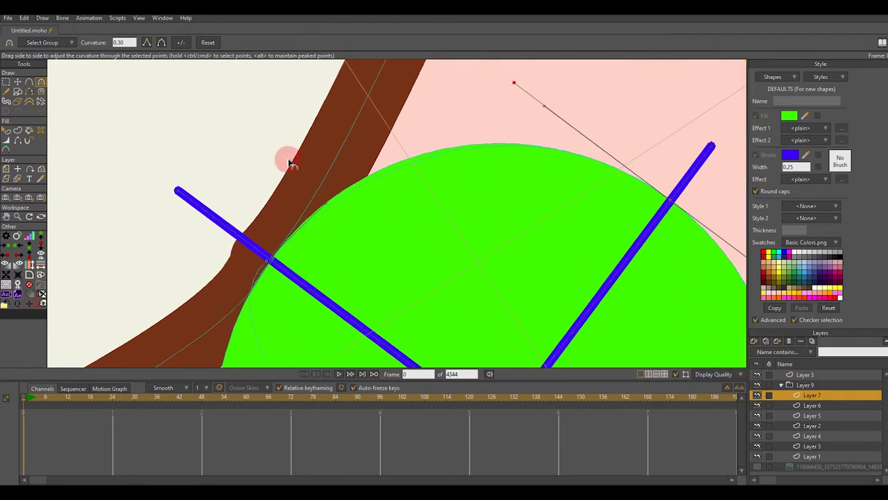
Adjust the curve handles at the thumb's inner joint points so the upper arc meets the circle smoothly
left_click(329, 192)
left_click_drag(331, 209, 334, 217)
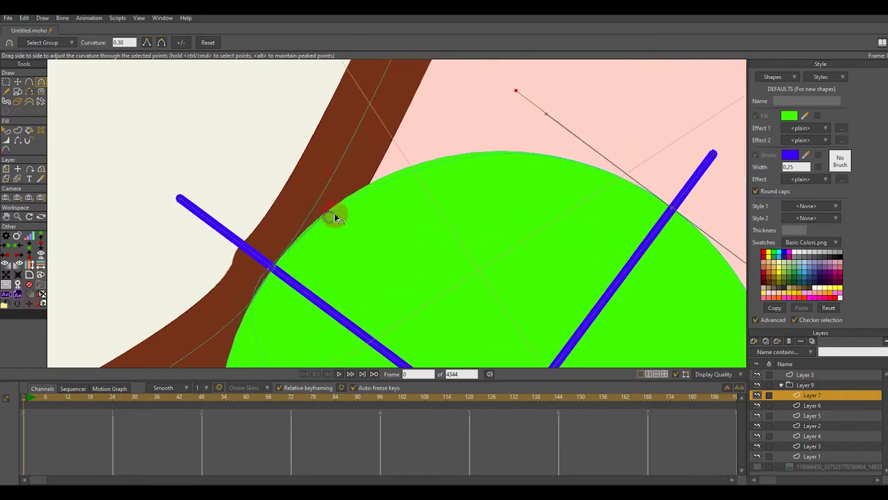
scroll(331, 172, "down", 3)
scroll(312, 224, "up", 1)
left_click_drag(261, 277, 306, 216)
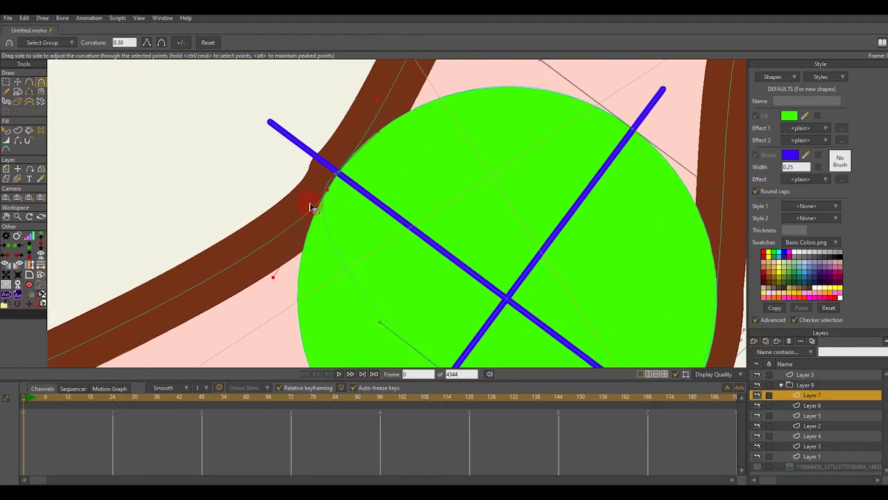
Reshape the thumb's inner edge below the joint with its curve handles so it runs straighter up to the circle
scroll(336, 182, "up", 3)
key("t")
scroll(326, 198, "down", 3)
key("c")
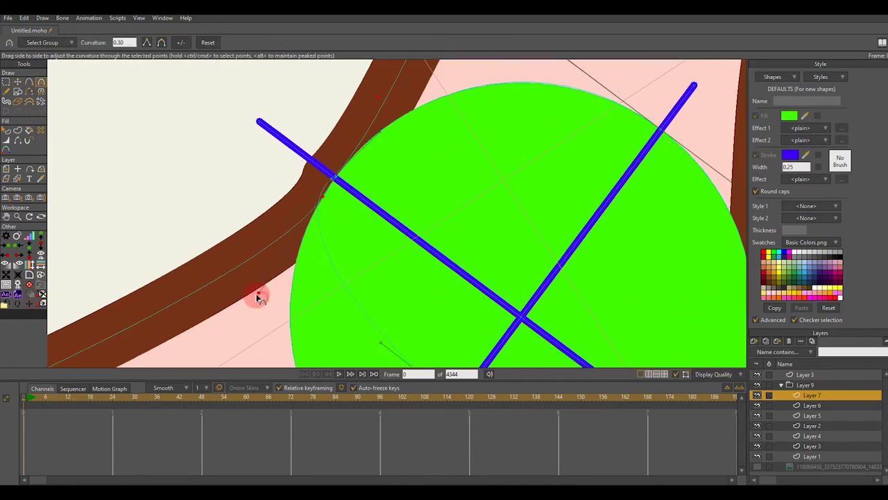
scroll(314, 219, "up", 2)
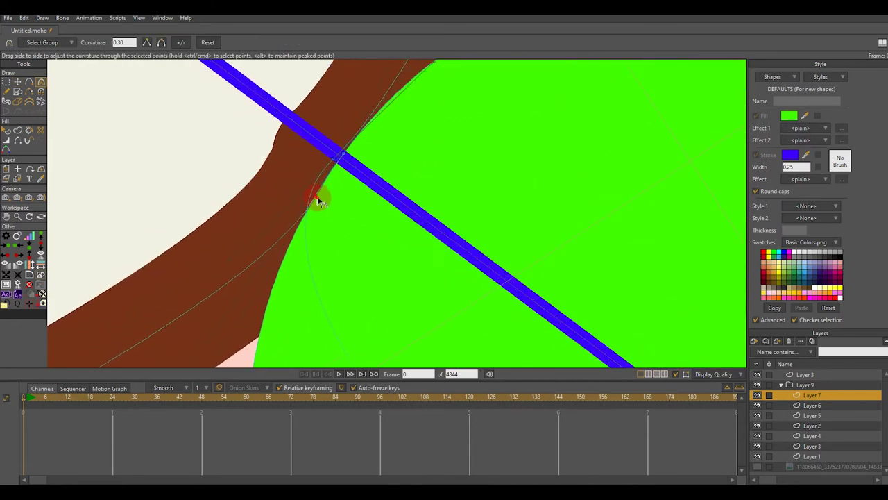
scroll(291, 181, "up", 1)
scroll(277, 254, "down", 4)
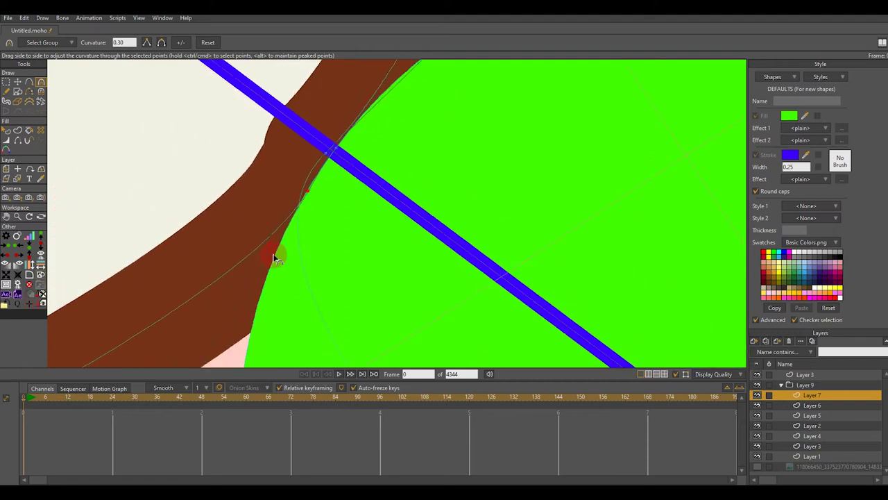
scroll(311, 229, "down", 5)
scroll(311, 233, "up", 4)
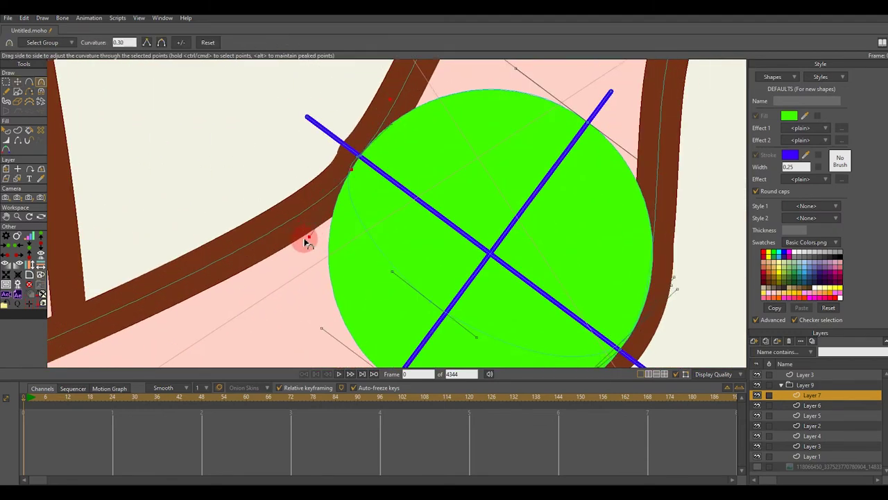
scroll(319, 204, "up", 2)
scroll(343, 174, "down", 3)
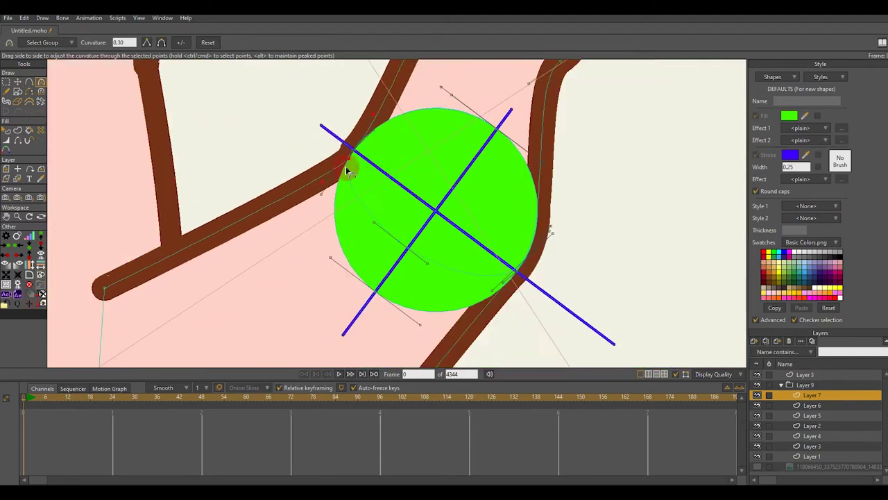
Set the thumb's inner edge point to curvature 0 and move it to where the crosshair meets the circle
scroll(353, 176, "up", 1)
scroll(351, 181, "up", 5)
left_click_drag(352, 182, 327, 199)
scroll(348, 183, "down", 5)
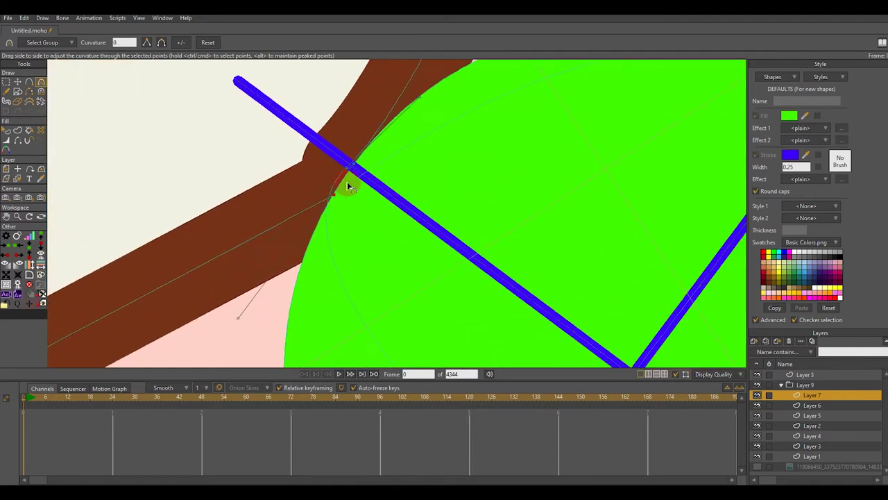
scroll(362, 182, "up", 3)
key("t")
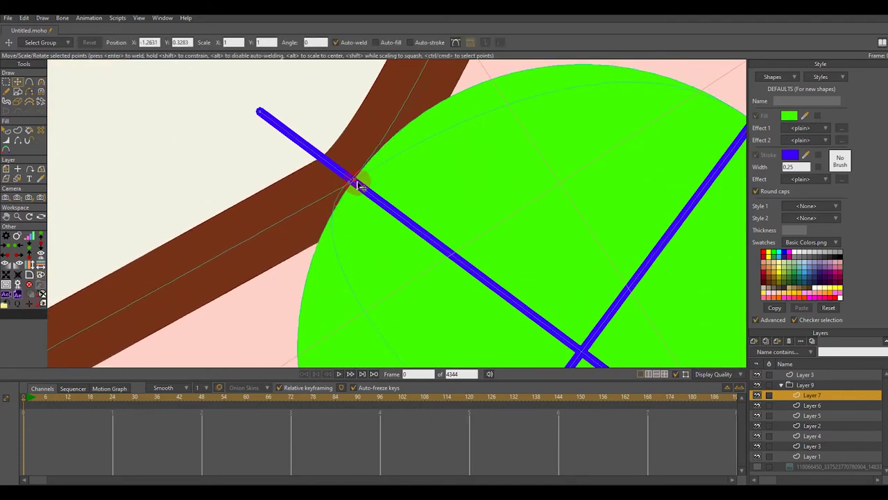
Reduce the curvature of the thumb's inner joint point to 0.0147
scroll(360, 186, "down", 3)
key("c")
scroll(370, 179, "up", 3)
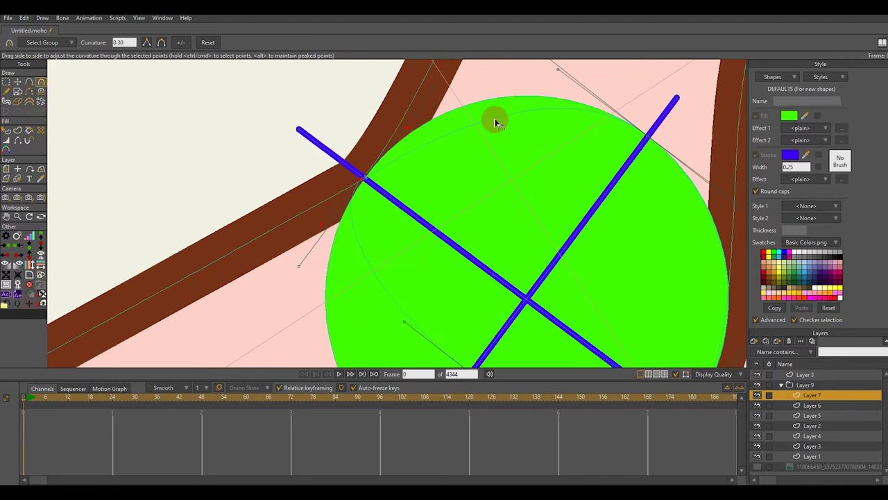
scroll(361, 224, "up", 5)
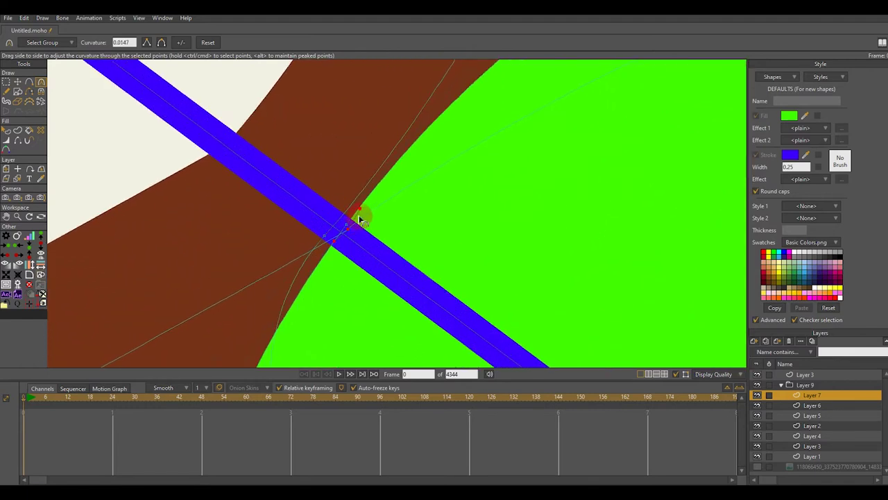
scroll(367, 277, "down", 3)
scroll(370, 206, "up", 2)
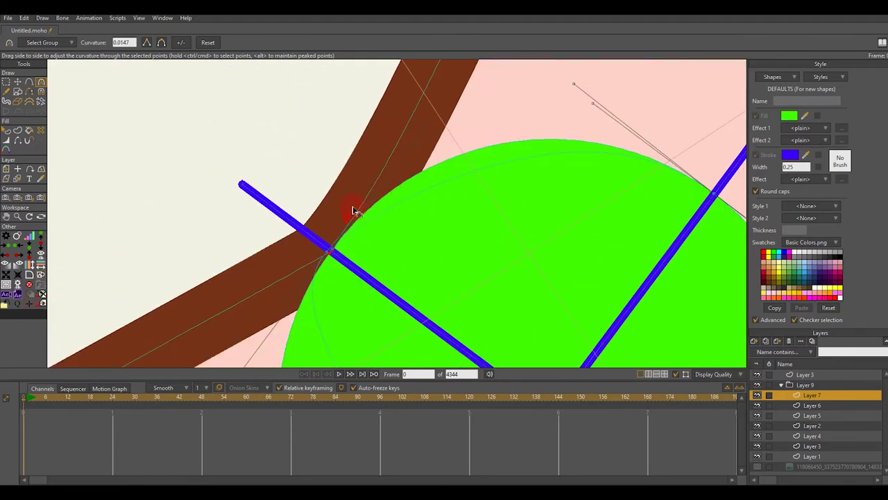
Extend the curve handle at the thumb's inner joint point so the upper arc follows the circle
scroll(392, 208, "down", 3)
scroll(382, 194, "up", 1)
scroll(359, 204, "down", 1)
scroll(359, 211, "up", 1)
scroll(375, 194, "down", 1)
scroll(452, 218, "up", 1)
scroll(439, 191, "down", 2)
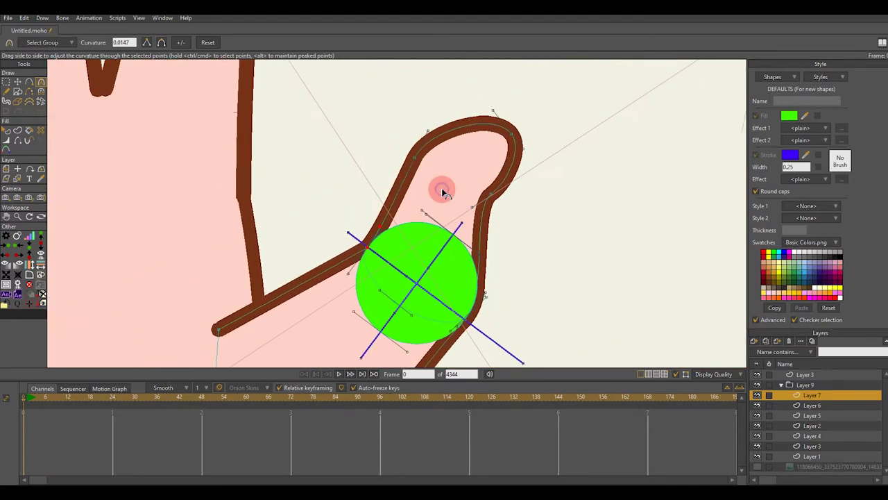
Move the thumb's inner joint point onto the spot where the crosshair meets the circle
scroll(430, 231, "up", 1)
key("t")
left_click_drag(425, 228, 422, 179)
scroll(436, 277, "up", 2)
scroll(298, 182, "up", 4)
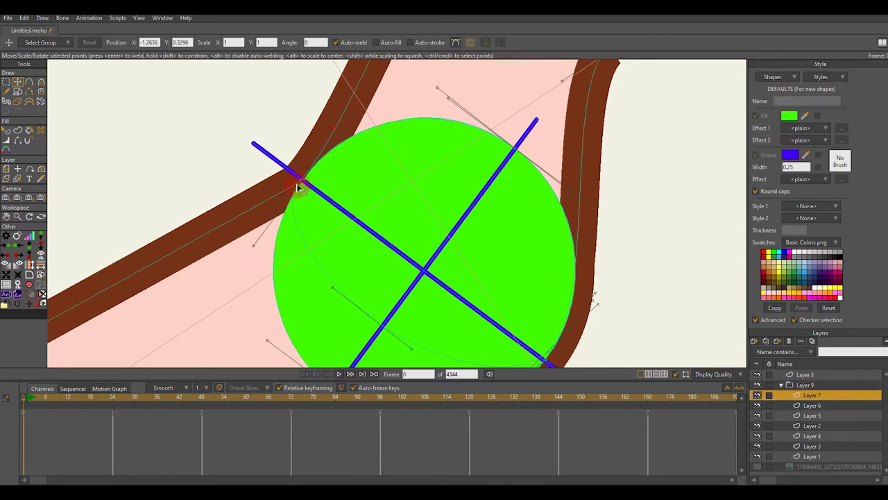
Set the curvature of the thumb's outer joint point to 0
key("c")
scroll(448, 301, "down", 3)
scroll(502, 251, "up", 2)
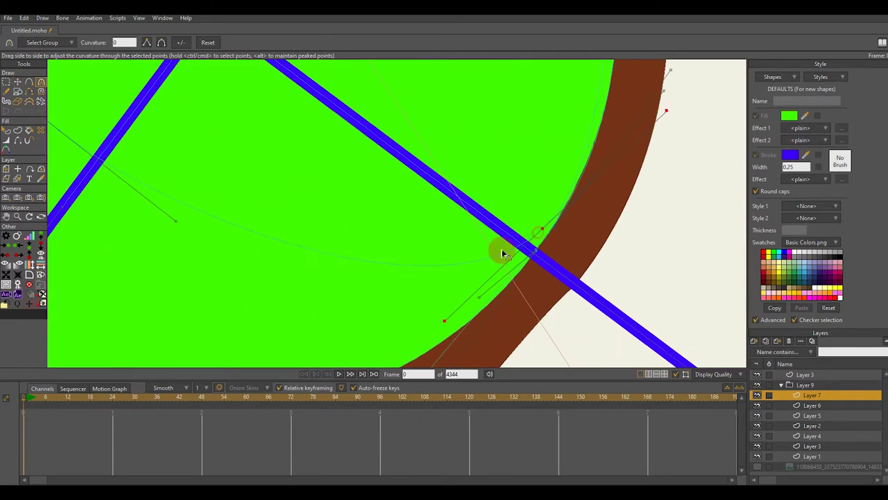
scroll(549, 181, "down", 4)
scroll(322, 238, "up", 3)
scroll(323, 238, "down", 3)
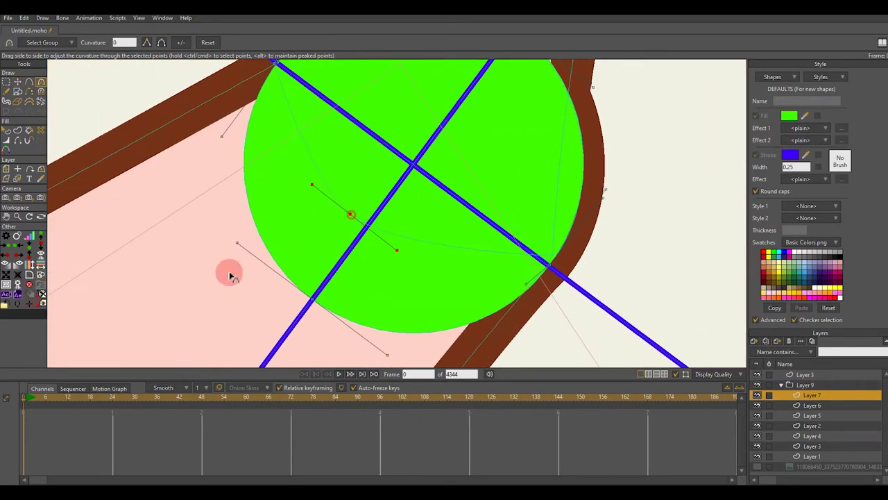
Move the lower arc's point and the thumb's outer joint points to where the crosshair lines meet the circle
key("t")
scroll(336, 222, "up", 4)
scroll(605, 287, "up", 2)
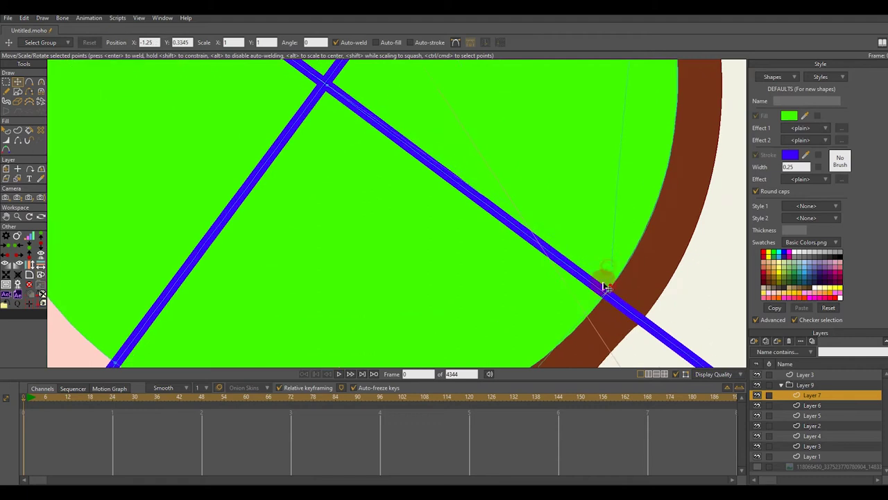
scroll(606, 289, "up", 2)
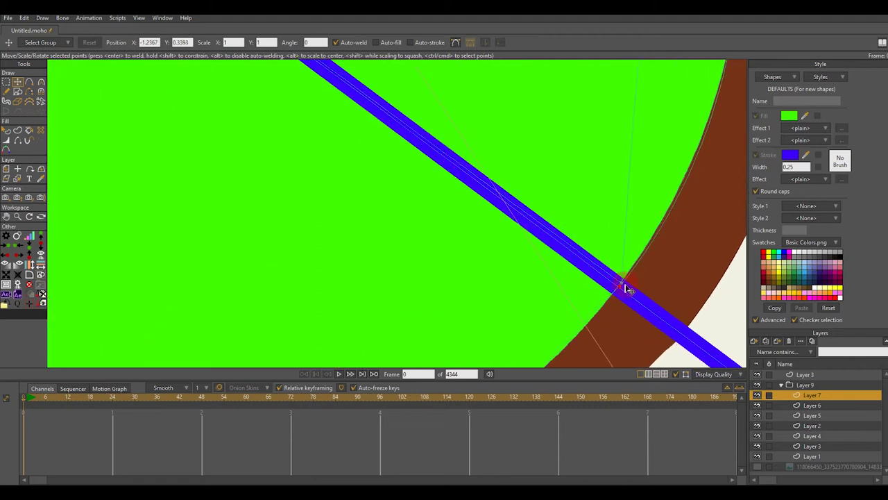
scroll(625, 286, "up", 2)
scroll(618, 281, "up", 2)
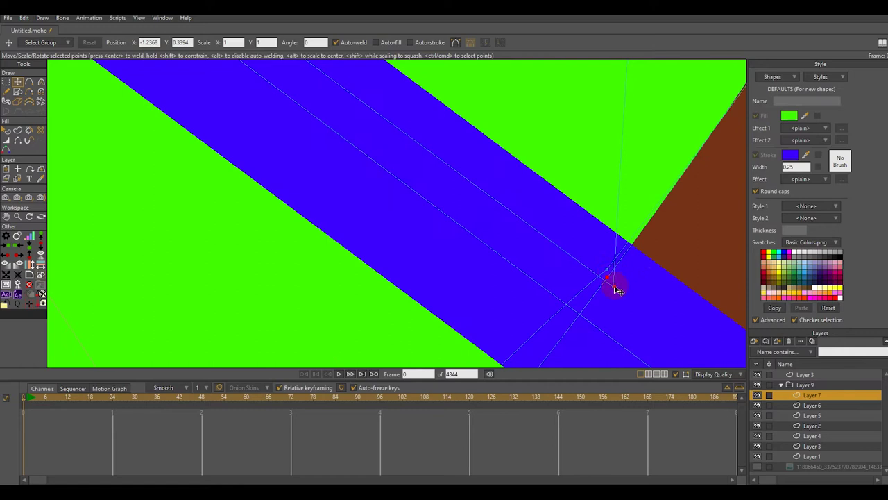
Fine-tune the position of the thumb's inner joint point at the crosshair and circle intersection
scroll(607, 263, "down", 5)
scroll(416, 173, "up", 5)
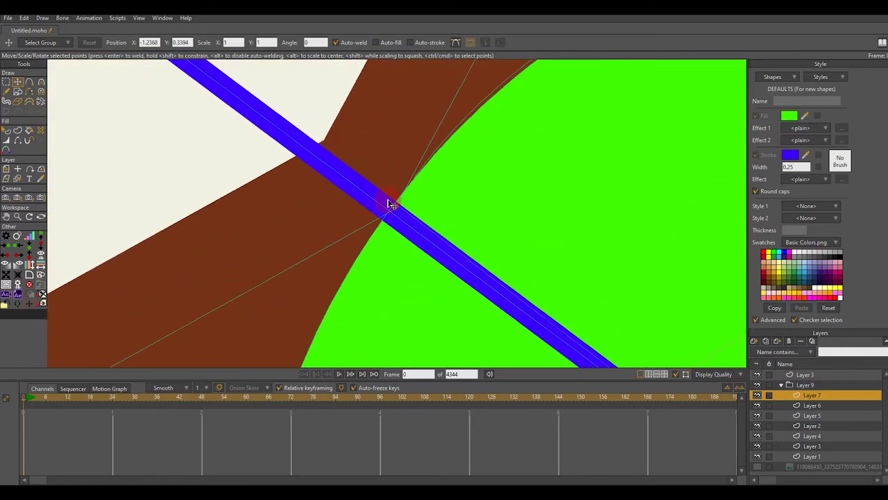
scroll(472, 186, "down", 5)
scroll(535, 218, "up", 2)
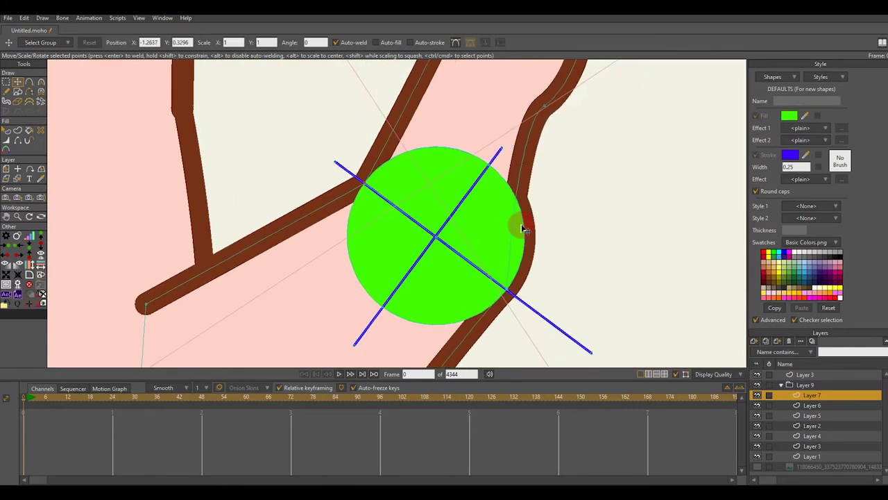
Adjust the curve handles at the thumb's outer joint points so the arcs trace the circle
key("c")
scroll(519, 235, "up", 2)
scroll(517, 247, "up", 2)
scroll(530, 266, "down", 2)
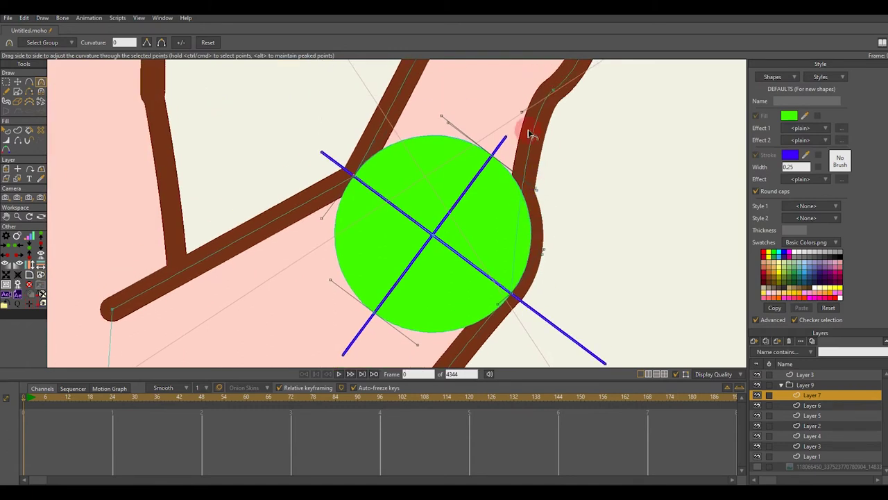
scroll(509, 259, "up", 4)
scroll(526, 208, "down", 1)
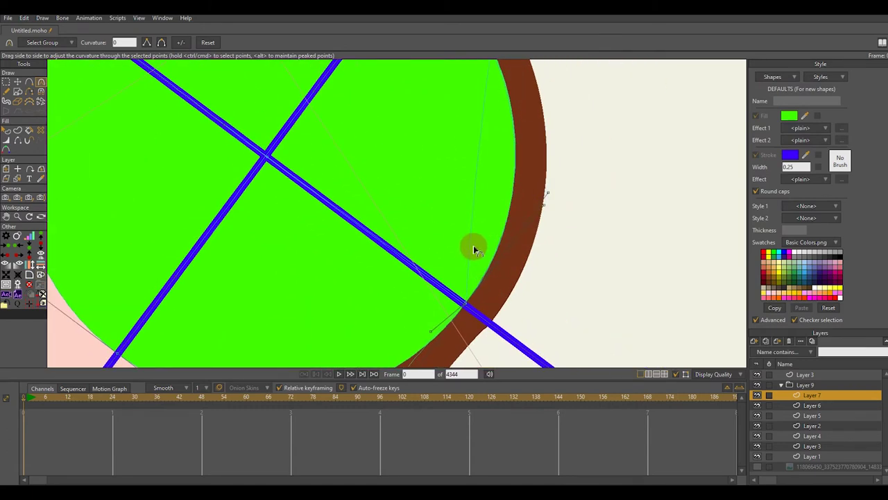
scroll(471, 299, "up", 4)
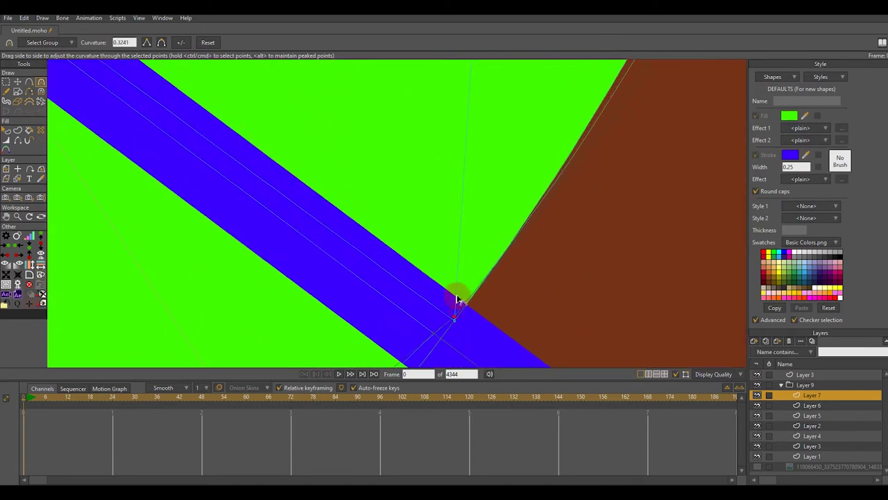
Reshape the thumb's outer edge with its curve handles so it runs smoothly from the fingertip past the joint circle
scroll(451, 288, "down", 4)
left_click_drag(489, 236, 496, 239)
scroll(473, 268, "down", 4)
mouse_move(489, 160)
left_mouse_down()
mouse_move(479, 202)
mouse_move(492, 269)
left_mouse_up()
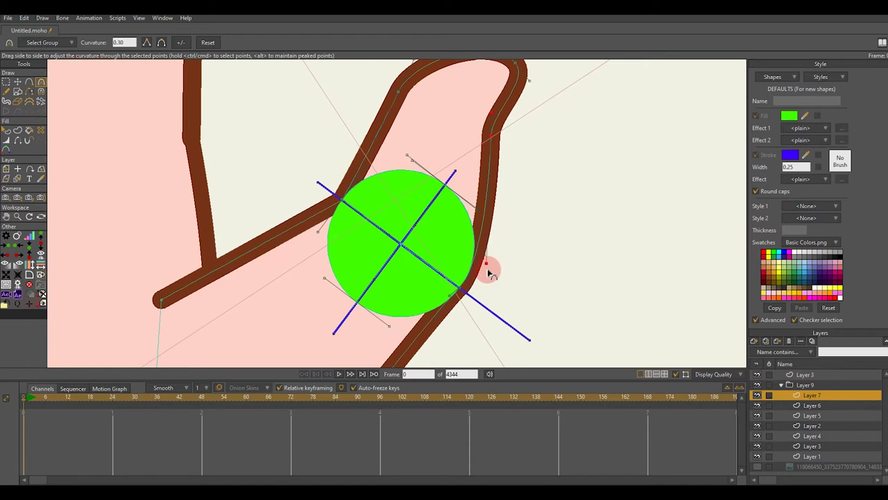
scroll(485, 269, "up", 2)
scroll(472, 224, "down", 5)
scroll(377, 218, "up", 4)
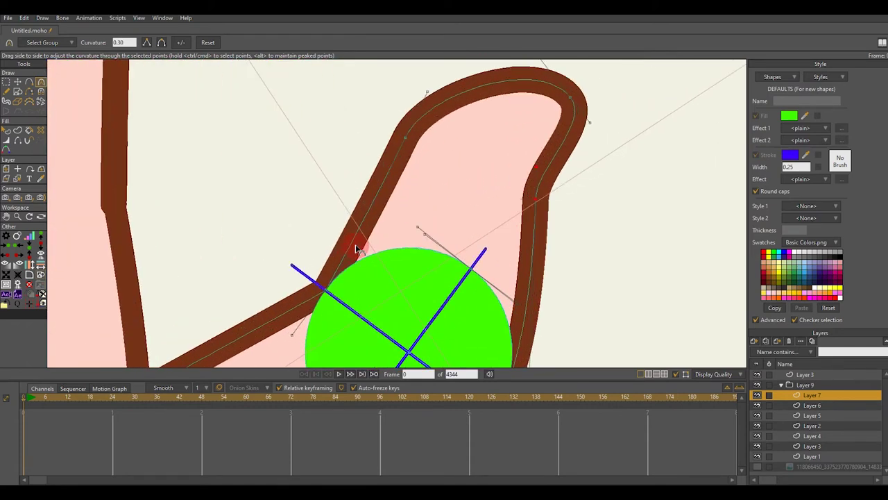
scroll(458, 223, "down", 5)
Select the index finger layer (Layer 6) and set the curvature of its lower joint's left edge point to 0
scroll(436, 200, "up", 4)
right_click(441, 217, "alt")
scroll(441, 243, "up", 2)
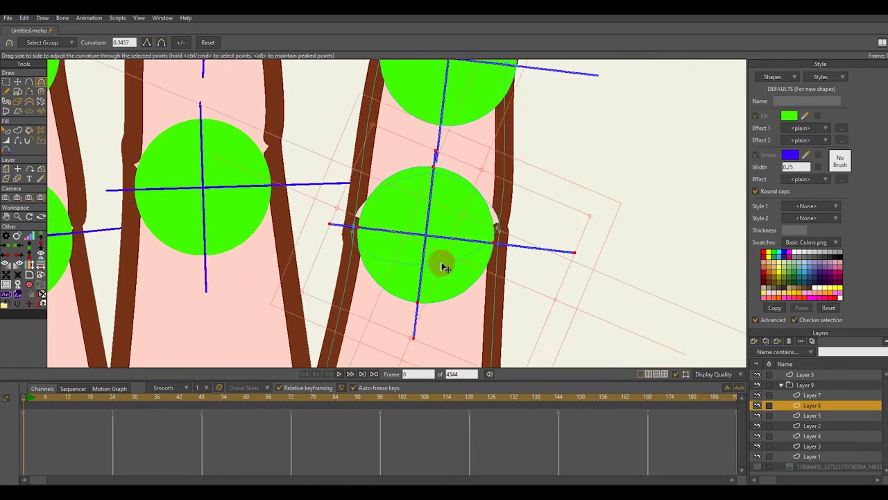
scroll(436, 251, "up", 2)
key("t")
left_click(291, 200)
scroll(298, 208, "up", 2)
left_click(333, 217)
key("c")
left_click_drag(319, 212, 149, 330)
scroll(582, 255, "up", 1)
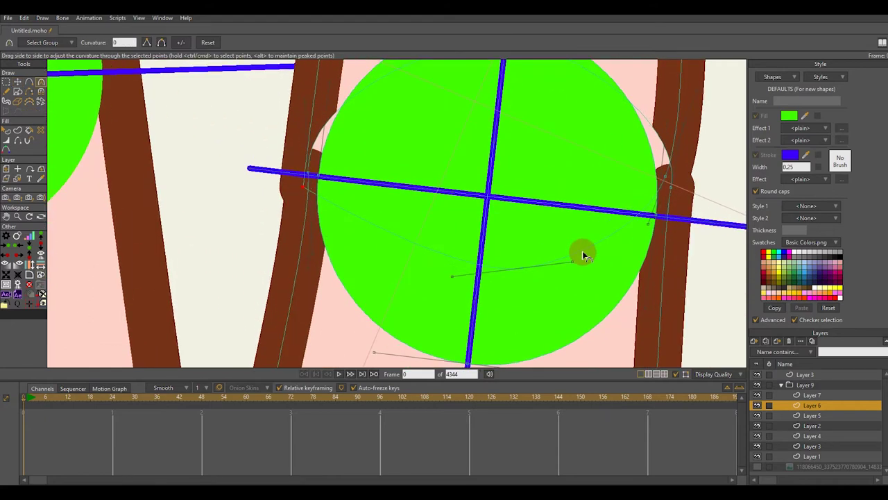
Set the curvature of the index finger's right edge point at the lower joint to 0
scroll(659, 187, "down", 2)
scroll(650, 198, "up", 2)
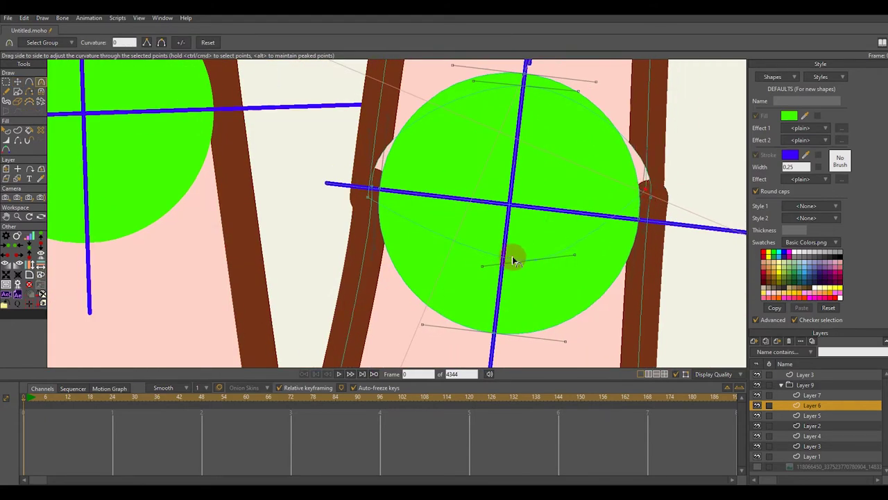
scroll(514, 258, "up", 1)
Move the index finger's left and right lower joint points to where the crosshair meets the circle
key("t")
scroll(715, 170, "up", 3)
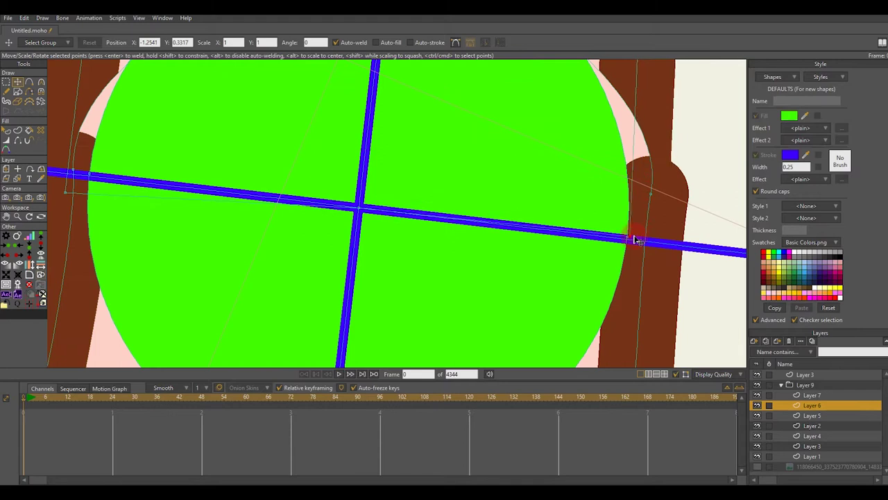
scroll(387, 202, "up", 1)
left_click_drag(66, 180, 418, 198)
left_click(405, 201)
scroll(486, 222, "down", 3)
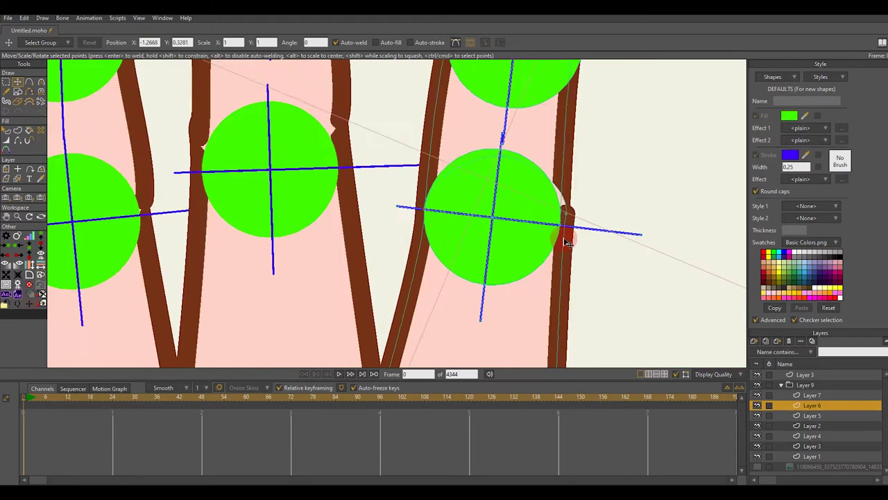
scroll(525, 243, "up", 3)
left_click(525, 242)
scroll(517, 234, "down", 3)
scroll(412, 136, "up", 2)
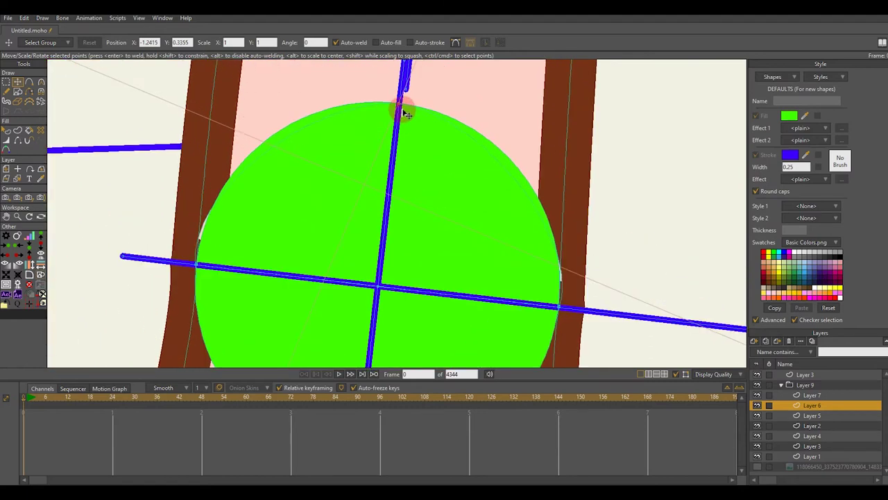
Adjust the curve handles of the index finger's lower joint arc so it traces the upper half of the circle
scroll(411, 109, "up", 1)
key("c")
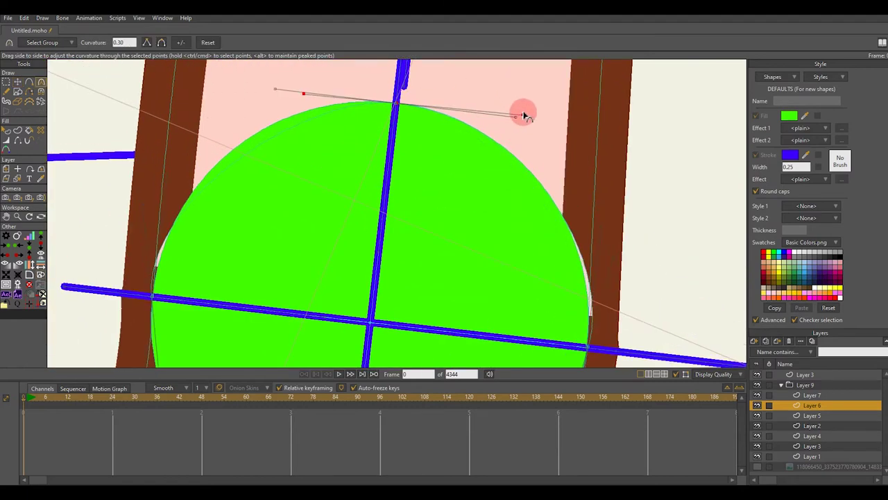
left_click_drag(612, 220, 616, 160)
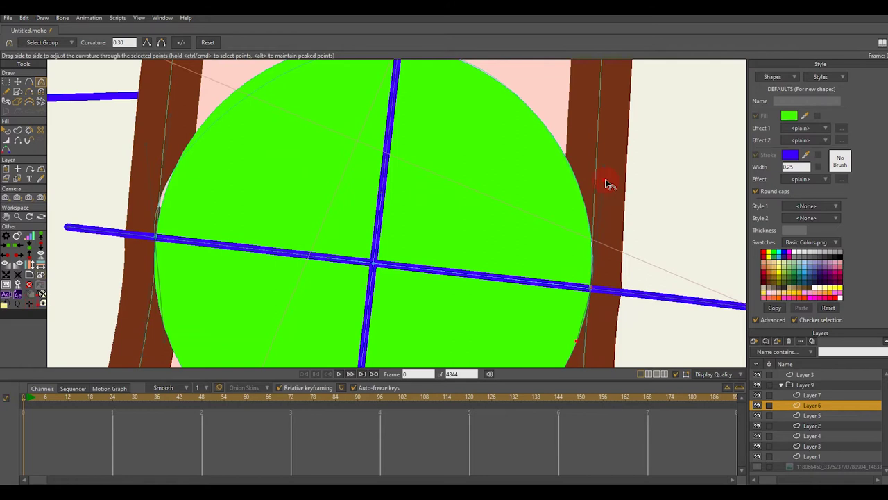
left_click_drag(450, 177, 560, 257)
left_click_drag(415, 122, 383, 111)
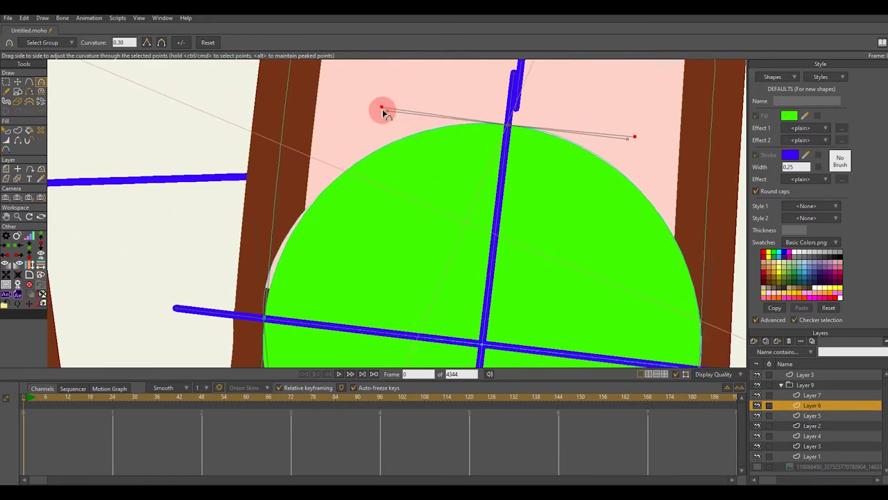
scroll(333, 164, "down", 3)
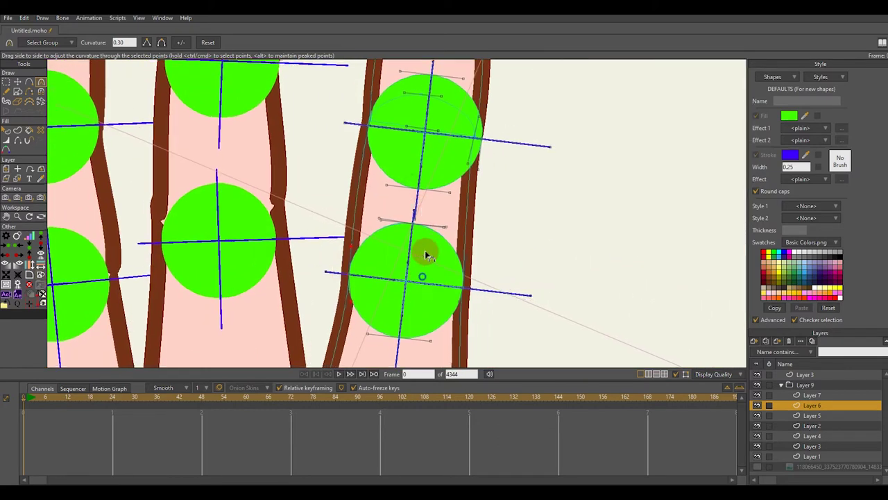
Adjust the curvature of the left edge point at the index finger's upper joint
key("t")
key("c")
key("t")
left_click(421, 320)
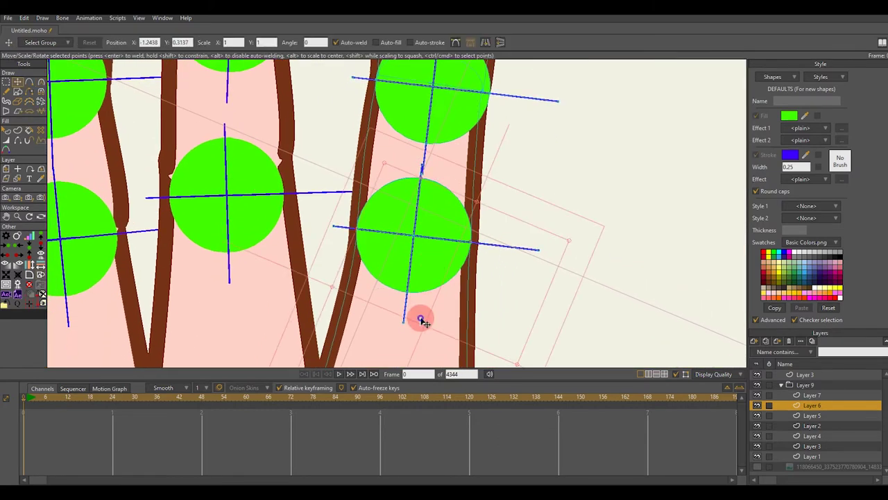
scroll(566, 201, "down", 1)
scroll(437, 151, "up", 7)
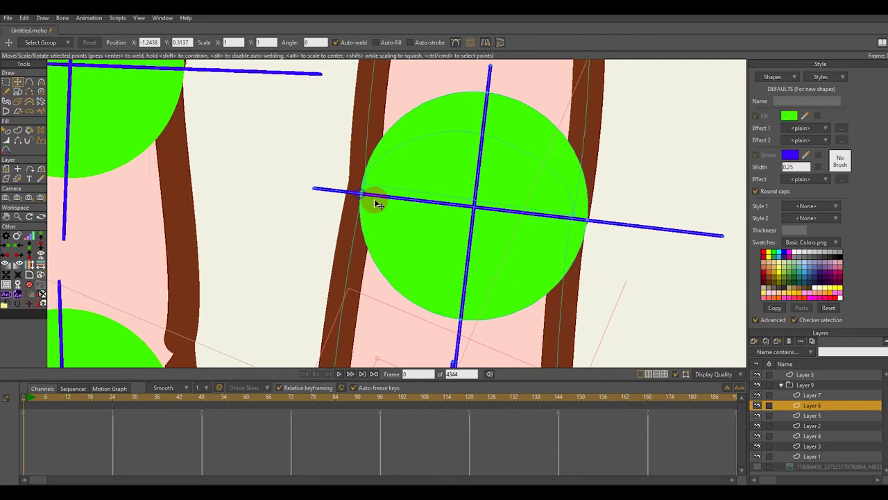
key("c")
scroll(373, 194, "up", 4)
scroll(373, 194, "down", 5)
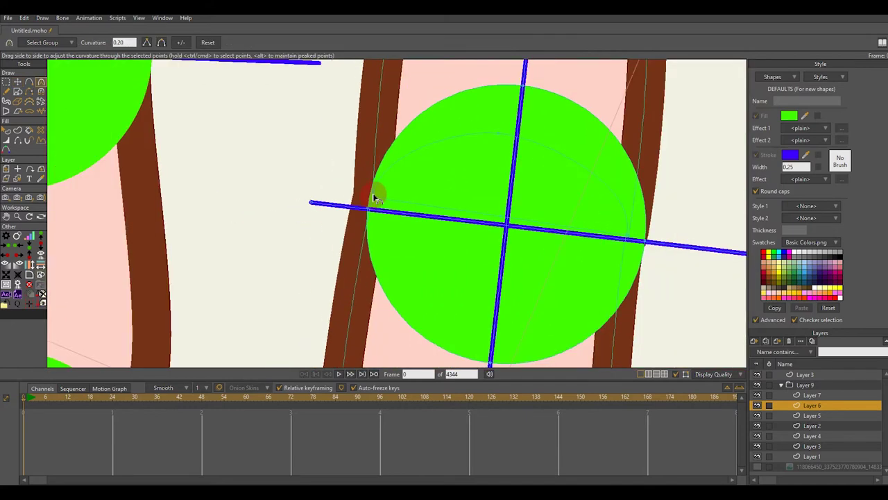
Align the index finger's upper joint edge point with the crosshair and circle intersection
scroll(372, 194, "up", 2)
key("t")
scroll(370, 219, "down", 6)
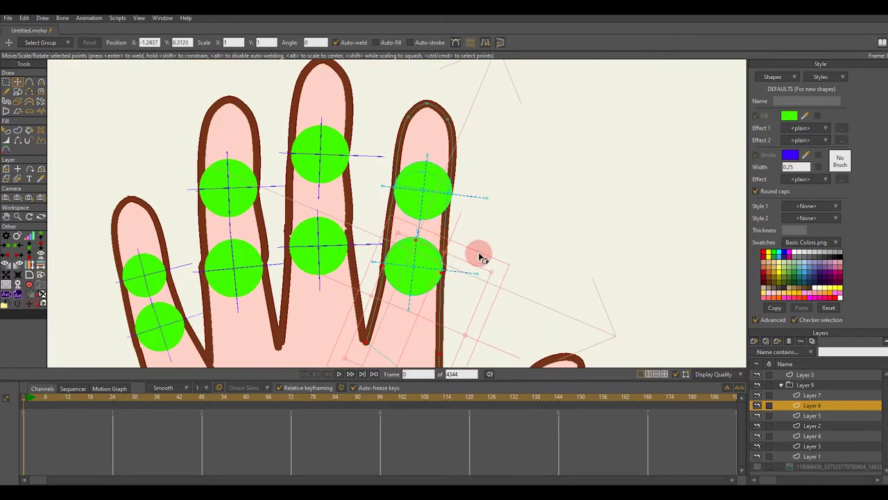
scroll(317, 169, "up", 6)
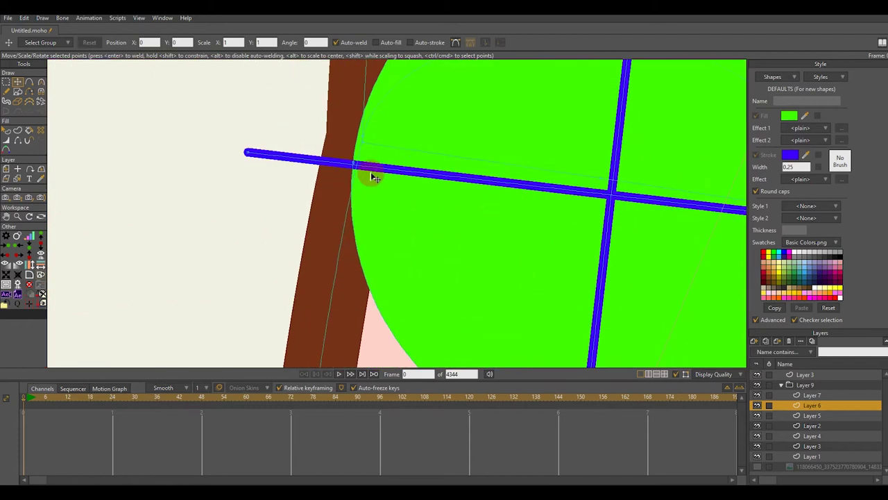
scroll(355, 165, "down", 5)
scroll(530, 155, "up", 6)
mouse_move(493, 165)
left_mouse_down()
mouse_move(539, 181)
mouse_move(516, 257)
mouse_move(505, 241)
left_mouse_up()
scroll(543, 185, "down", 5)
Adjust the curve handles around the index finger's upper joint circle
key("c")
scroll(539, 196, "up", 4)
scroll(503, 237, "down", 6)
scroll(505, 239, "down", 5)
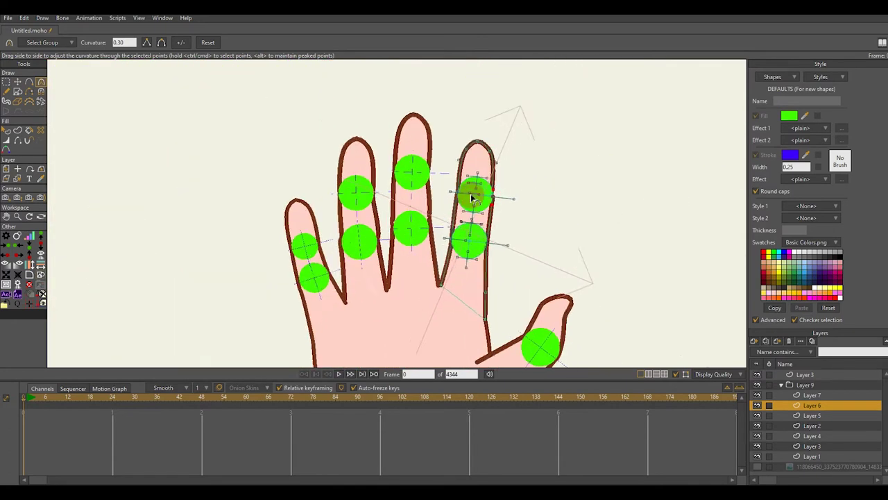
Align the edge and centre points of the index finger's upper joint with the crosshair and its circle intersections
scroll(474, 192, "up", 6)
scroll(398, 183, "up", 2)
key("t")
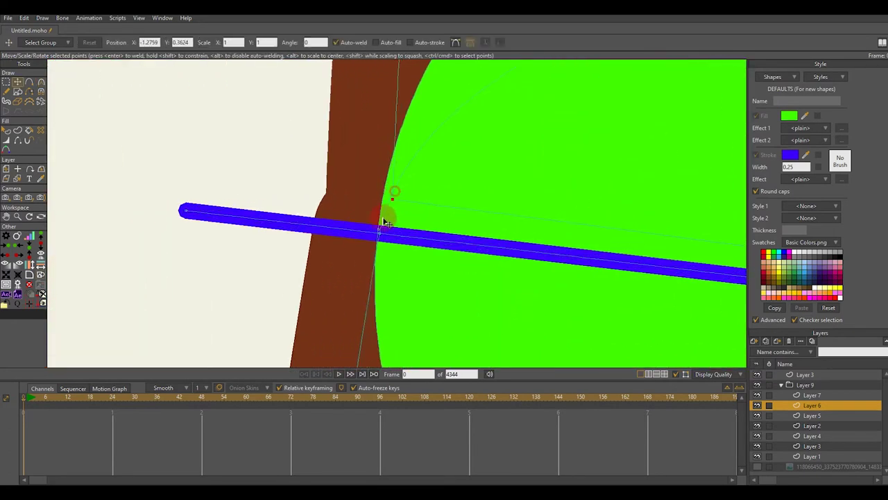
scroll(705, 218, "down", 4)
scroll(592, 248, "up", 4)
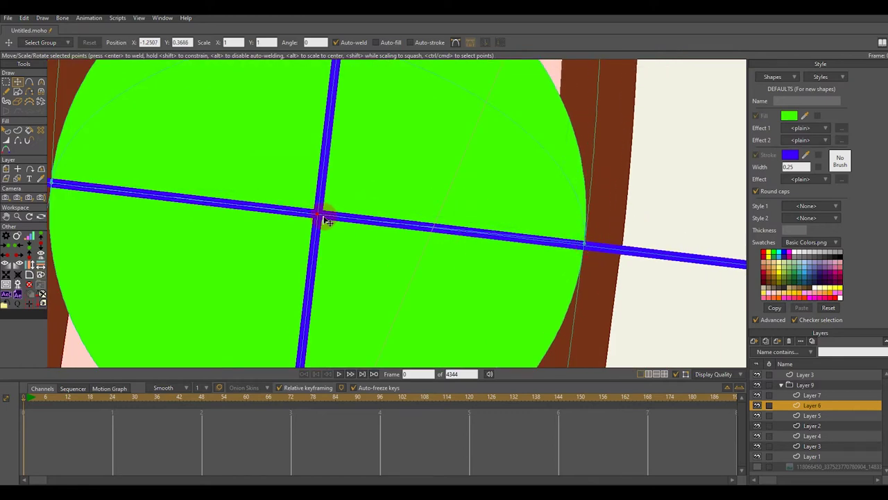
scroll(164, 317, "down", 4)
scroll(370, 149, "up", 3)
scroll(354, 171, "down", 3)
scroll(396, 173, "up", 3)
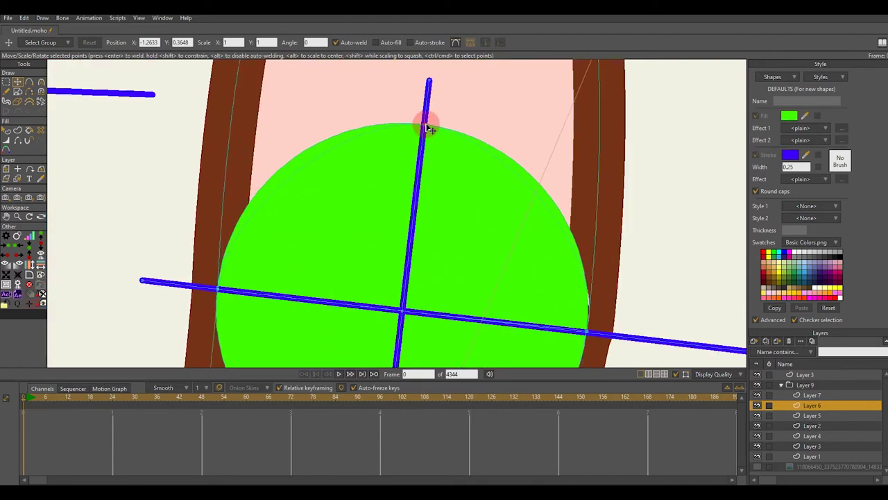
Adjust the curve handle at the apex of the index finger's upper joint arc and reposition its nearby points
key("c")
left_click_drag(429, 129, 510, 137)
key("t")
scroll(580, 246, "up", 2)
left_click_drag(624, 241, 613, 182)
scroll(608, 181, "down", 5)
left_click_drag(454, 98, 468, 160)
Refine the curve handles of the index finger's upper joint arc so it traces the upper half of the circle
scroll(459, 134, "up", 2)
key("c")
left_click_drag(426, 129, 420, 129)
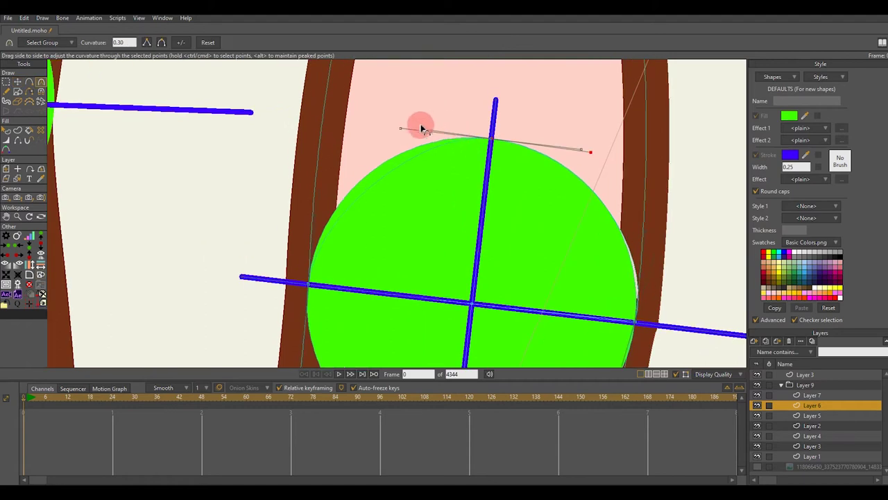
scroll(323, 196, "up", 2)
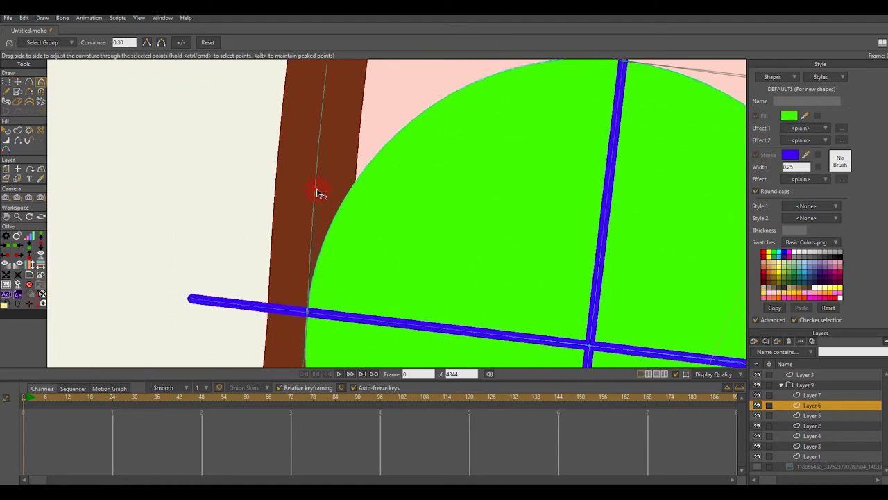
scroll(317, 193, "down", 4)
scroll(432, 225, "up", 4)
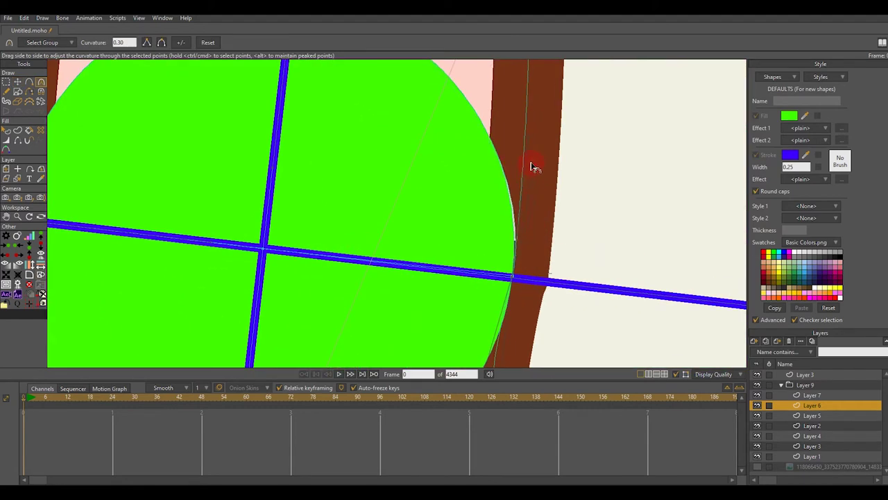
scroll(529, 167, "down", 6)
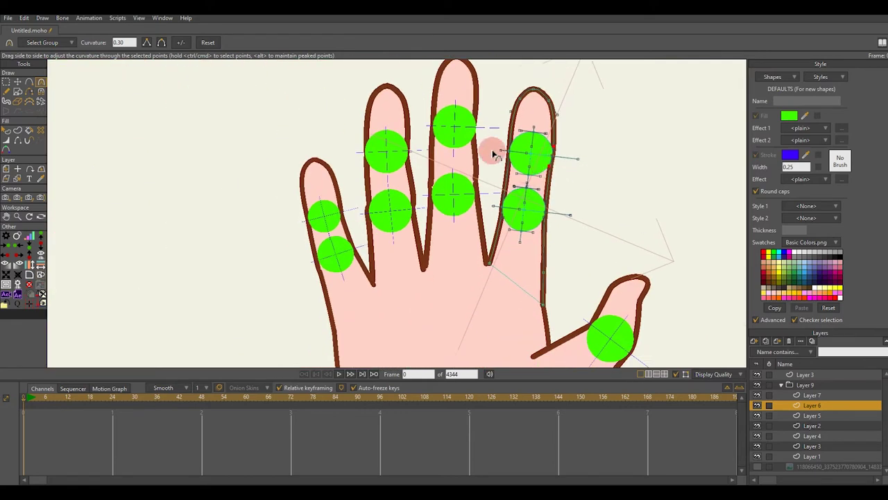
Adjust the curvature of the points on both sides of the index fingertip to round its outline
scroll(492, 151, "up", 4)
scroll(501, 122, "up", 1)
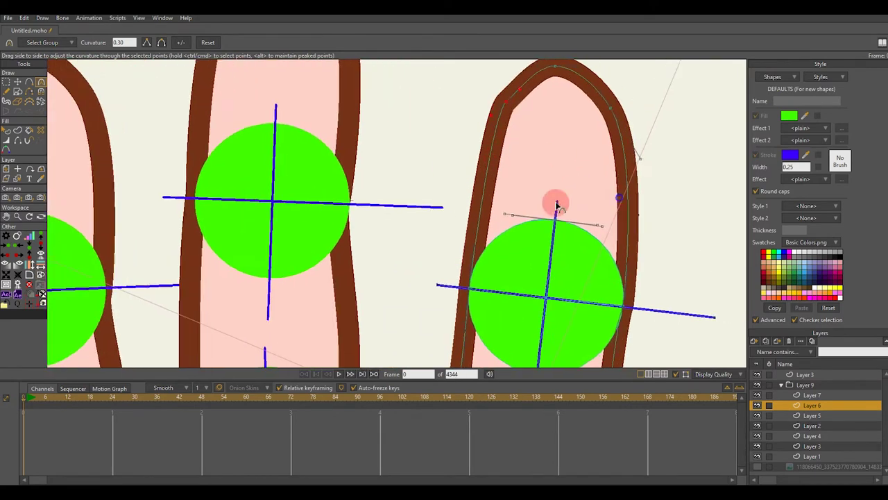
scroll(562, 142, "up", 2)
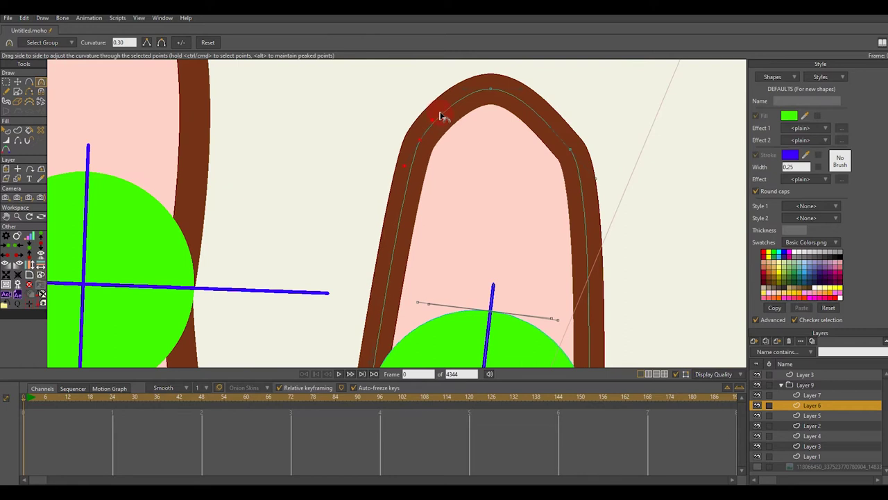
left_click_drag(525, 92, 539, 96)
mouse_move(548, 125)
left_mouse_down()
mouse_move(558, 132)
mouse_move(525, 137)
left_mouse_up()
scroll(563, 149, "down", 3)
scroll(572, 181, "up", 4)
scroll(555, 166, "down", 3)
Align the right edge point of the index finger's upper joint with the crosshair and circle intersection
key("r")
key("t")
scroll(492, 253, "down", 3)
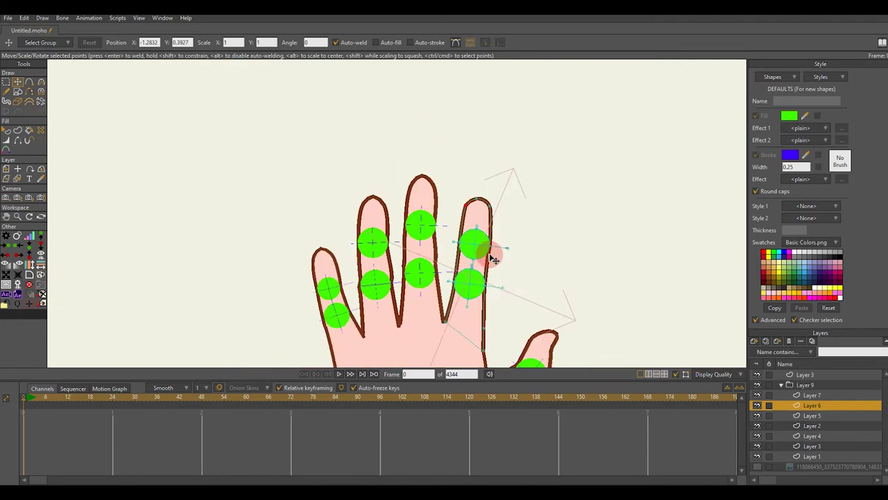
scroll(506, 162, "up", 5)
scroll(529, 191, "up", 2)
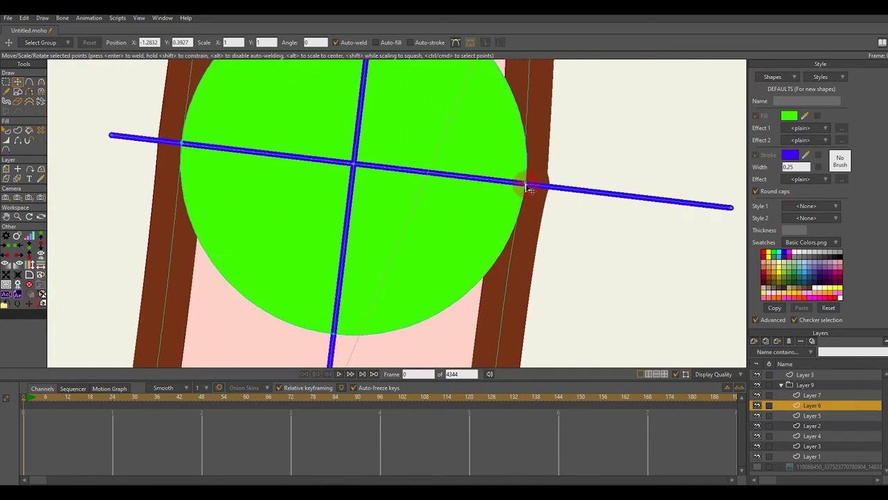
scroll(531, 186, "up", 3)
scroll(520, 186, "down", 4)
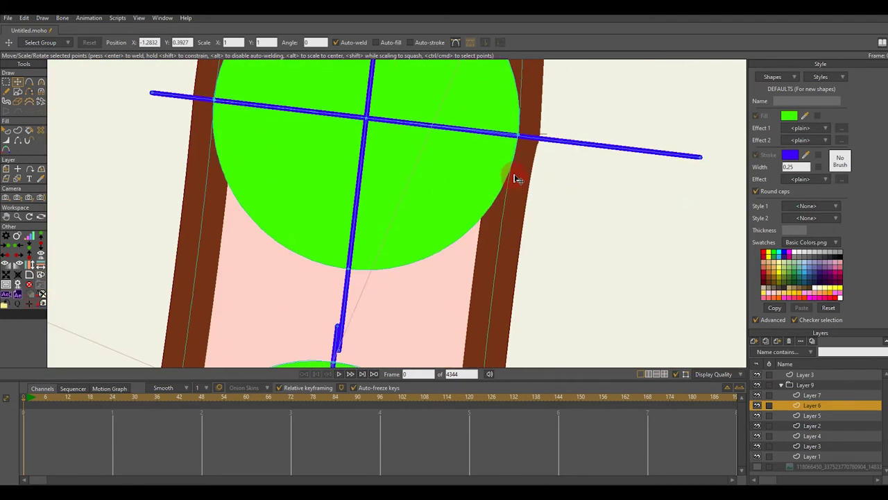
scroll(516, 179, "up", 5)
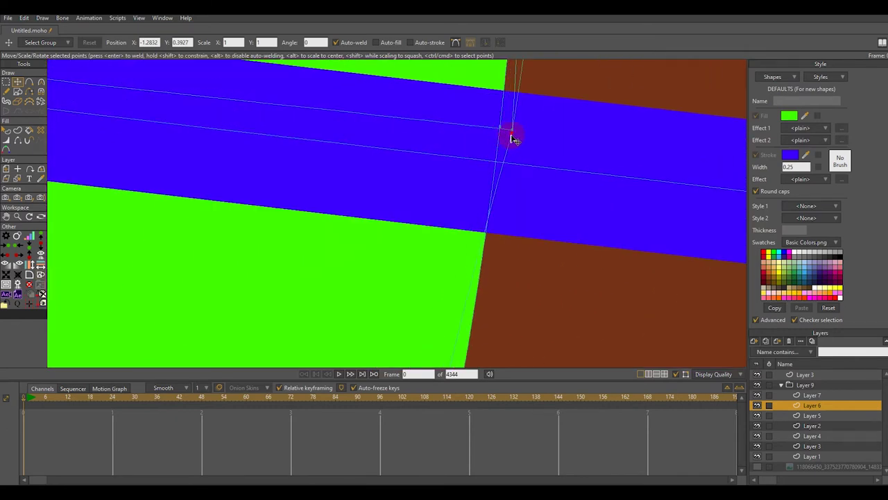
scroll(514, 142, "down", 3)
scroll(517, 148, "up", 1)
scroll(548, 149, "down", 4)
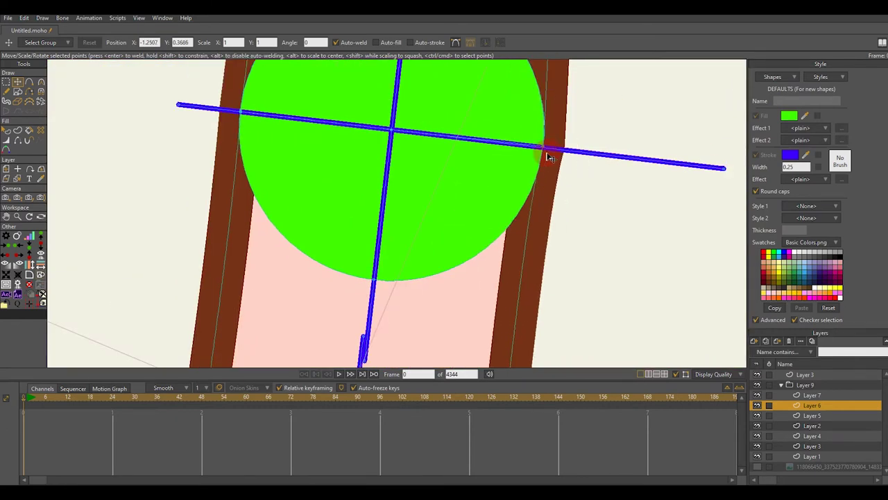
Adjust the curvature of the index finger's side edges around the upper and lower joint circles
scroll(548, 157, "up", 2)
key("c")
scroll(529, 242, "down", 4)
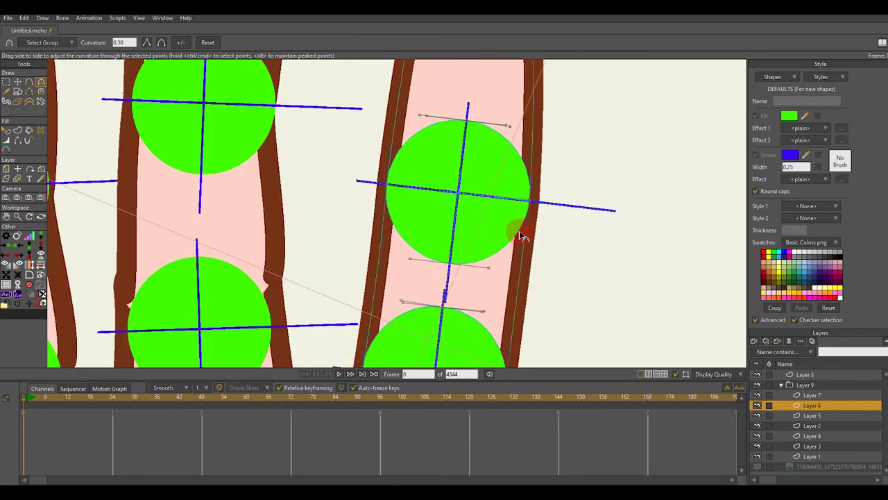
scroll(382, 204, "up", 6)
scroll(375, 293, "down", 6)
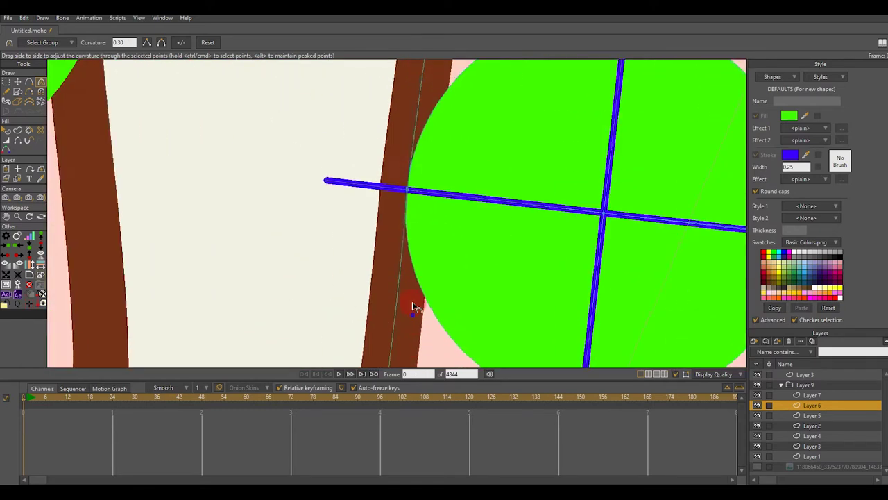
scroll(479, 219, "up", 7)
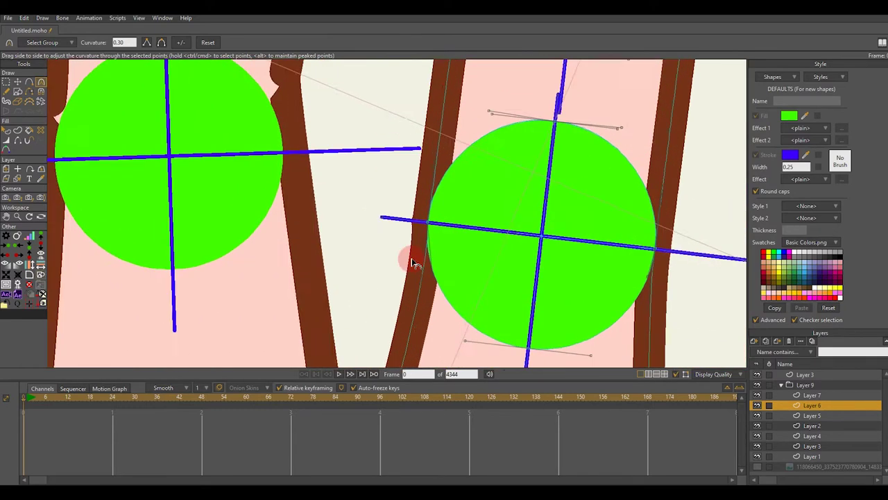
scroll(455, 240, "down", 4)
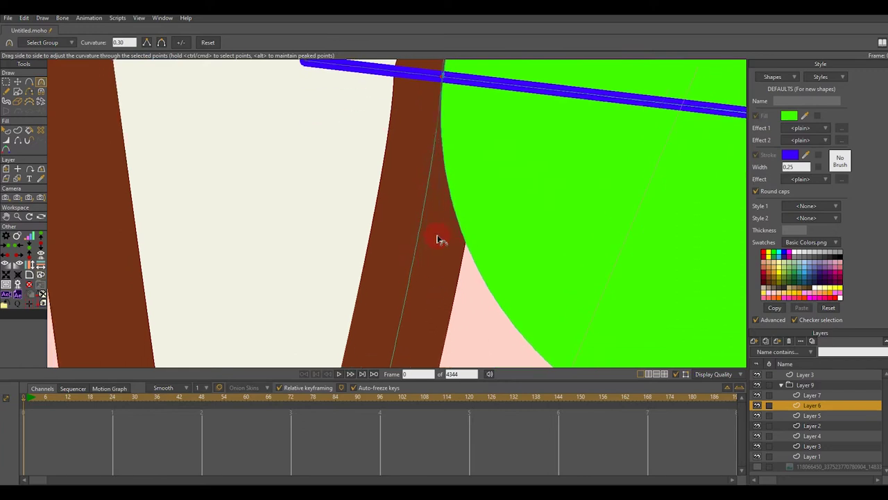
scroll(561, 250, "up", 5)
scroll(491, 164, "down", 6)
scroll(461, 167, "up", 2)
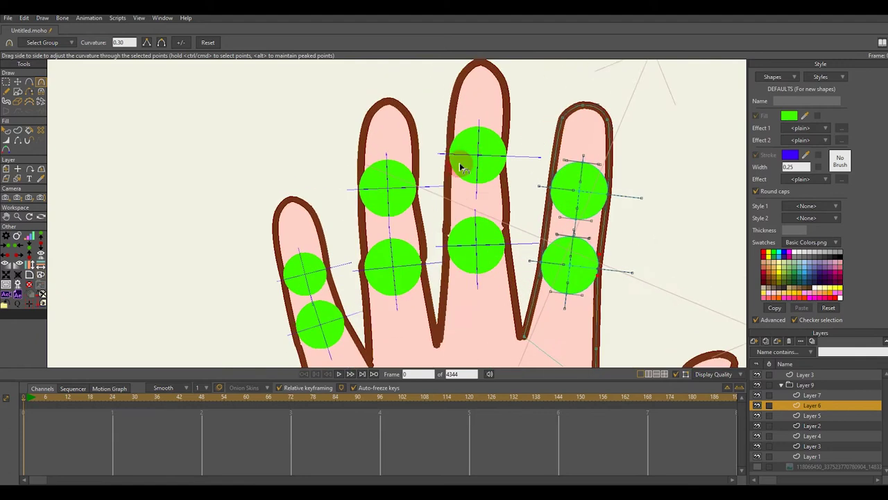
Select the middle finger layer and align its upper joint's left edge and centre points with the crosshair
right_click(462, 166, "alt")
key("t")
scroll(476, 191, "down", 3)
scroll(476, 181, "up", 5)
left_click(405, 187)
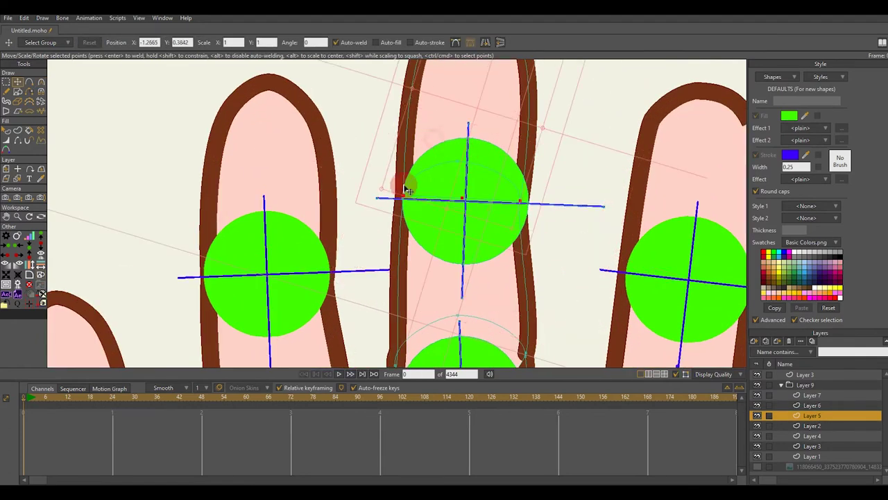
scroll(408, 190, "up", 8)
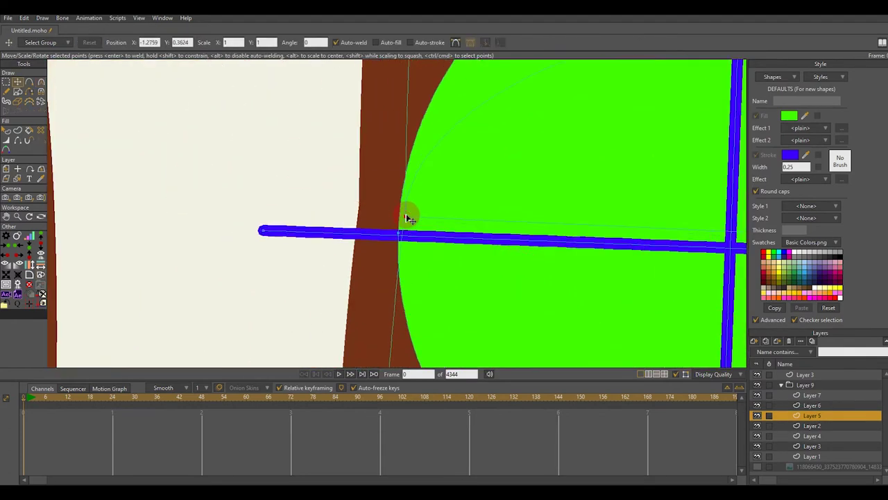
scroll(400, 237, "down", 3)
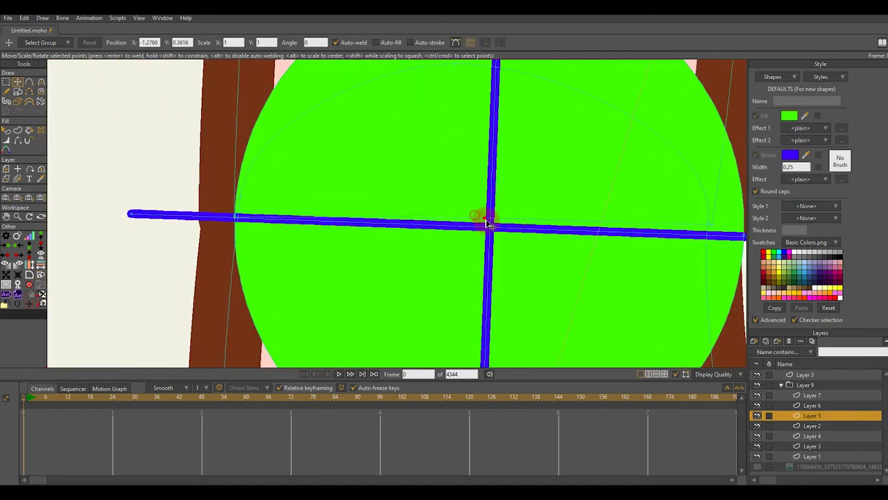
Align the middle finger's upper joint right edge point and arc apex with the crosshair and circle intersections
key("c")
scroll(278, 250, "down", 3)
scroll(543, 231, "up", 6)
key("t")
left_click_drag(598, 234, 645, 252)
scroll(616, 233, "down", 6)
scroll(423, 215, "up", 5)
left_click_drag(394, 279, 385, 282)
scroll(505, 222, "down", 1)
scroll(595, 214, "down", 2)
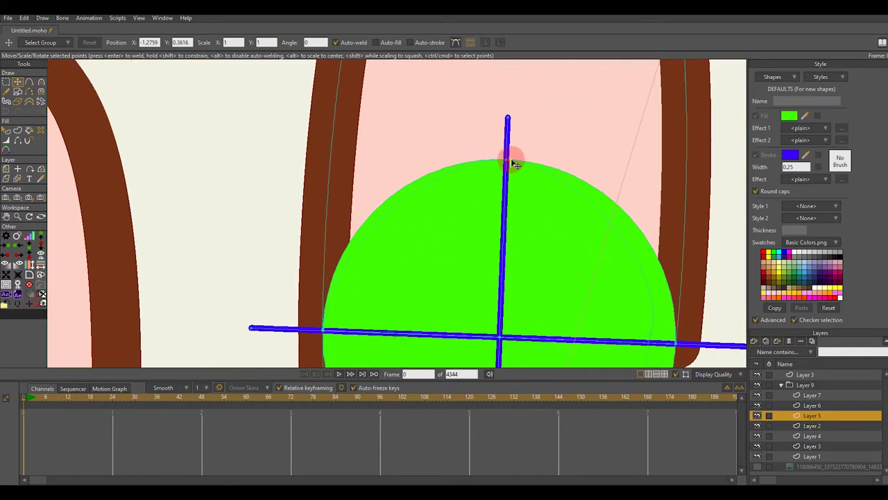
scroll(578, 204, "up", 2)
Adjust the curve handles of the middle finger's upper joint arc so it traces the upper half of the circle
key("c")
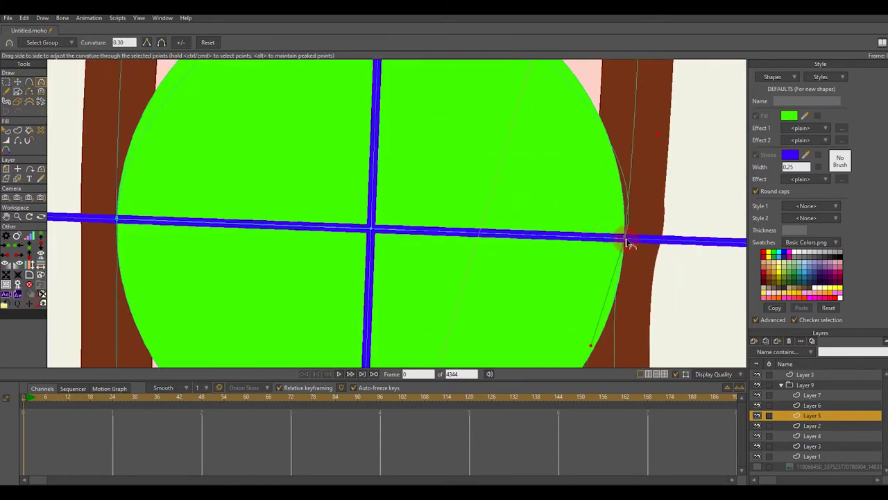
scroll(476, 115, "down", 2)
scroll(522, 90, "up", 2)
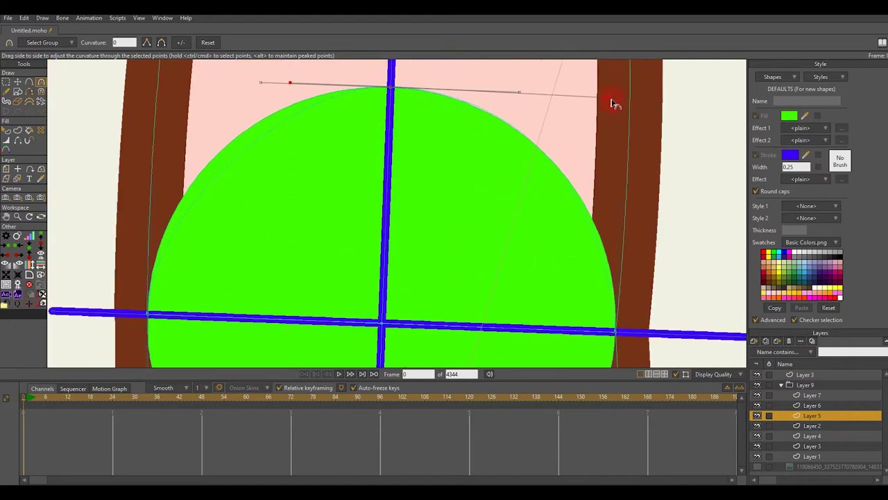
left_click_drag(288, 76, 450, 112)
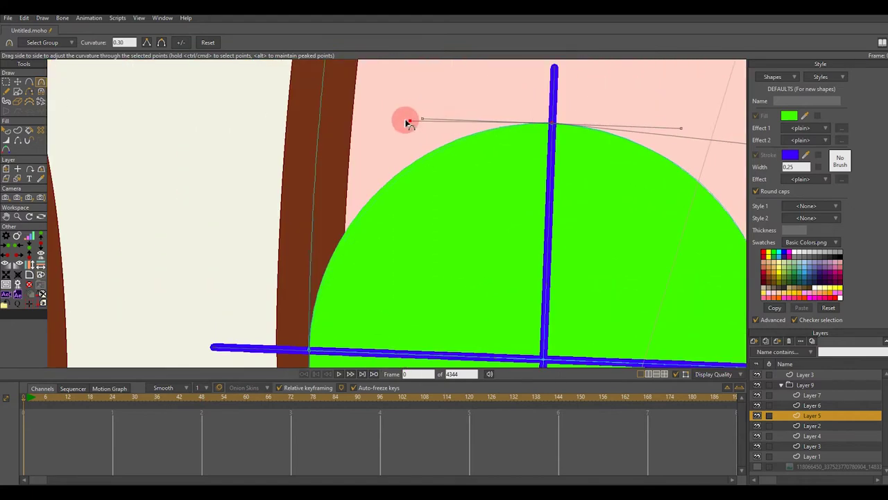
scroll(317, 228, "down", 3)
scroll(452, 167, "up", 3)
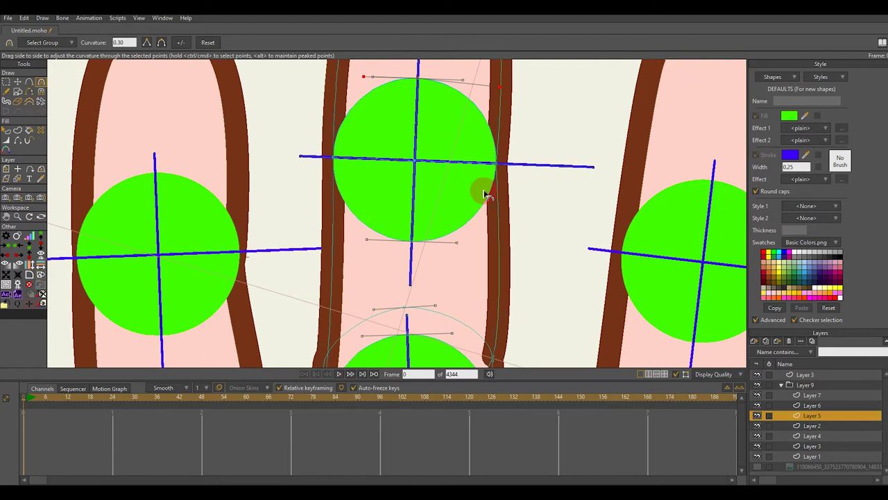
Adjust the curvature of the points on both sides of the middle fingertip
scroll(458, 201, "down", 2)
scroll(515, 153, "up", 2)
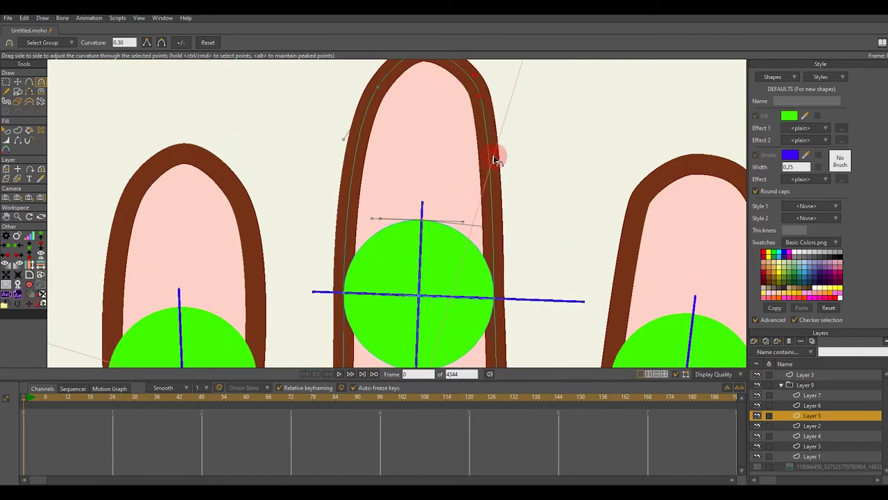
scroll(514, 202, "up", 1)
scroll(510, 201, "up", 2)
scroll(424, 167, "down", 4)
scroll(389, 132, "up", 4)
mouse_move(406, 147)
left_mouse_down()
mouse_move(393, 147)
mouse_move(402, 142)
left_mouse_up()
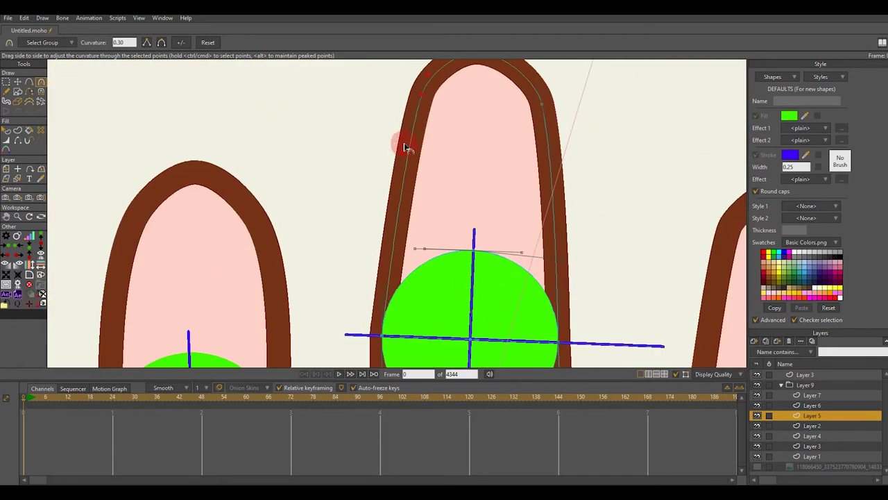
Align the right edge point of the middle finger's lower joint arc with the crosshair and circle intersection
key("t")
scroll(560, 143, "down", 1)
scroll(520, 159, "down", 3)
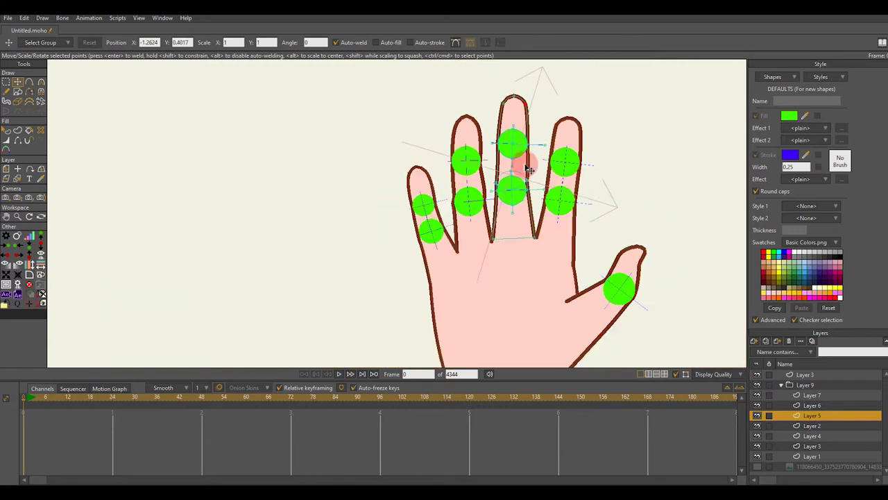
scroll(527, 170, "up", 3)
scroll(529, 201, "up", 3)
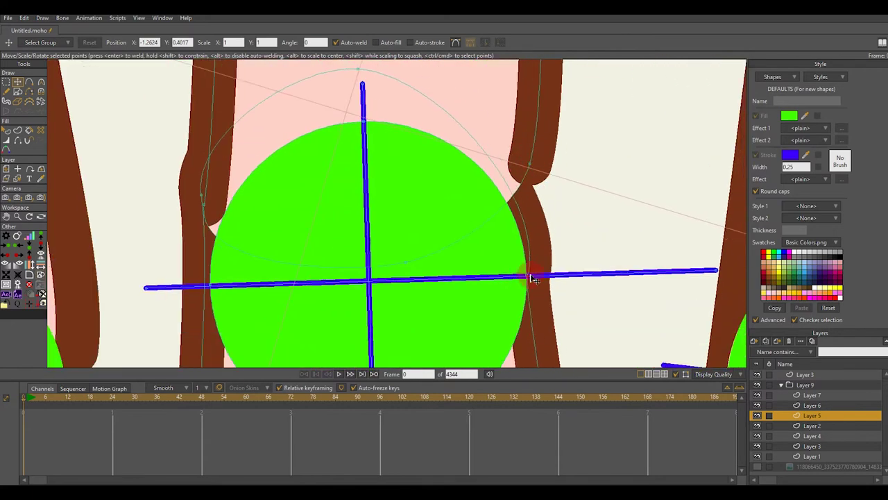
left_click_drag(530, 273, 527, 275)
left_click_drag(273, 256, 284, 230)
left_click_drag(212, 169, 5, 419)
scroll(301, 208, "up", 1)
key("c")
key("ctrl+z")
scroll(296, 210, "up", 8)
left_click_drag(294, 178, 228, 230)
key("ctrl+z")
Move the left edge point of the middle finger's lower joint arc onto the crosshair and circle intersection
scroll(304, 168, "up", 4)
scroll(304, 169, "down", 10)
key("t")
scroll(297, 170, "up", 3)
scroll(291, 173, "down", 2)
left_click_drag(290, 174, 295, 246)
Align the apex of the middle finger's lower joint arc with the crosshair at the top of the circle
key("c")
scroll(296, 174, "up", 3)
key("t")
left_click_drag(305, 156, 317, 152)
scroll(375, 166, "down", 7)
left_click_drag(431, 122, 460, 85)
Adjust the curve handles of the middle finger's lower joint arc so it traces the upper half of the circle
scroll(577, 199, "up", 5)
key("c")
left_click_drag(553, 172, 479, 186)
scroll(467, 189, "down", 4)
left_click_drag(467, 189, 459, 237)
scroll(453, 113, "up", 2)
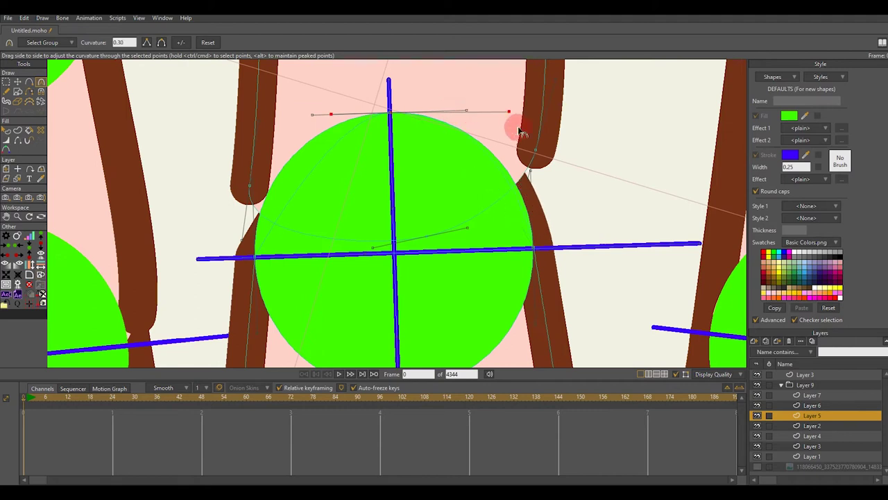
scroll(529, 242, "up", 1)
left_click_drag(300, 104, 353, 116)
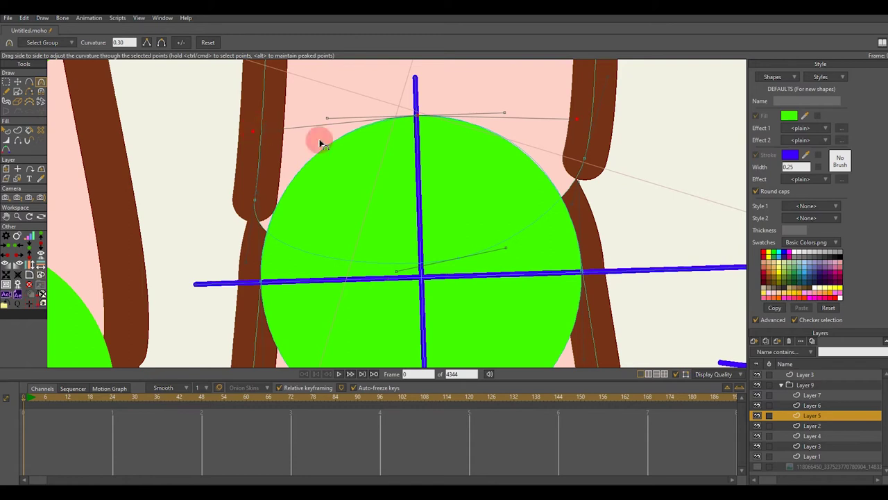
Move the right end point of the middle finger's middle segment down to the lower joint's crosshair and circle intersection
scroll(376, 174, "down", 3)
scroll(455, 188, "up", 3)
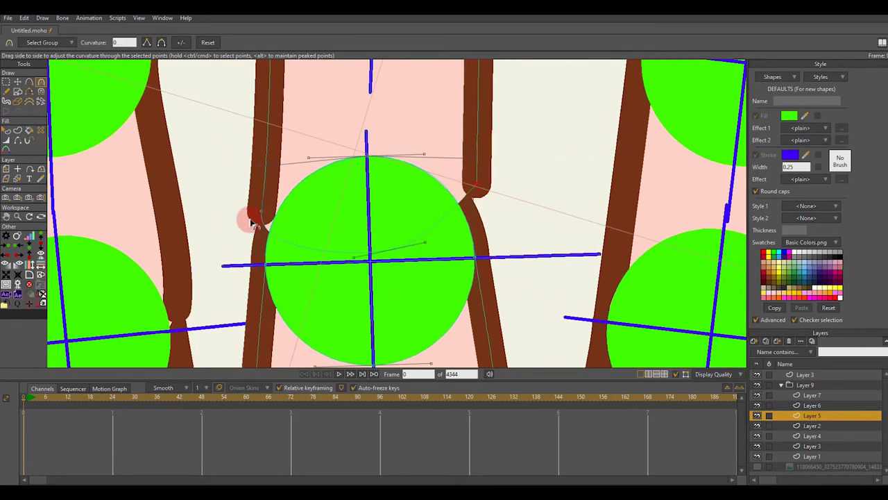
key("t")
left_click_drag(477, 213, 482, 266)
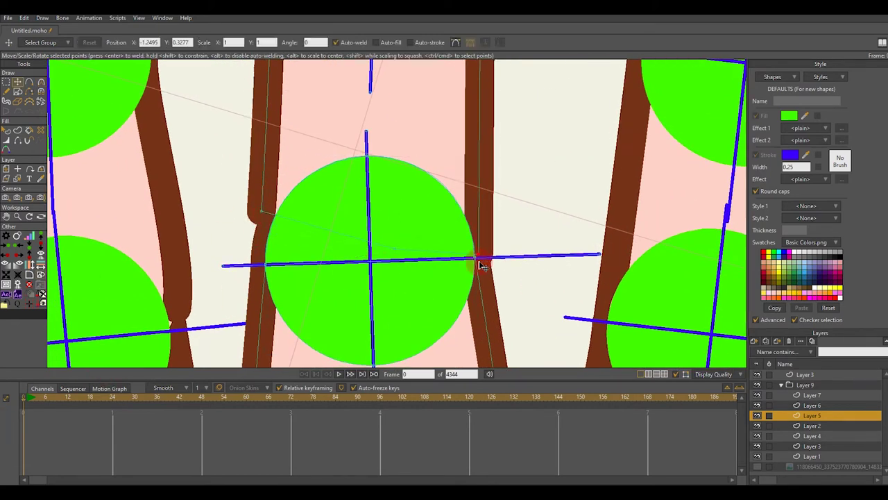
Move the left end point of the middle finger's middle segment onto the lower joint's crosshair and circle intersection
left_click_drag(220, 242, 401, 206)
left_click(454, 208)
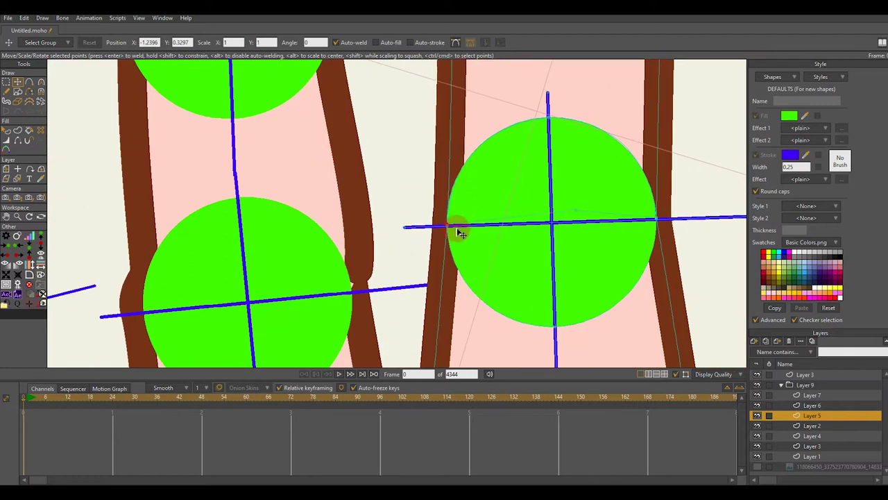
scroll(564, 215, "down", 3)
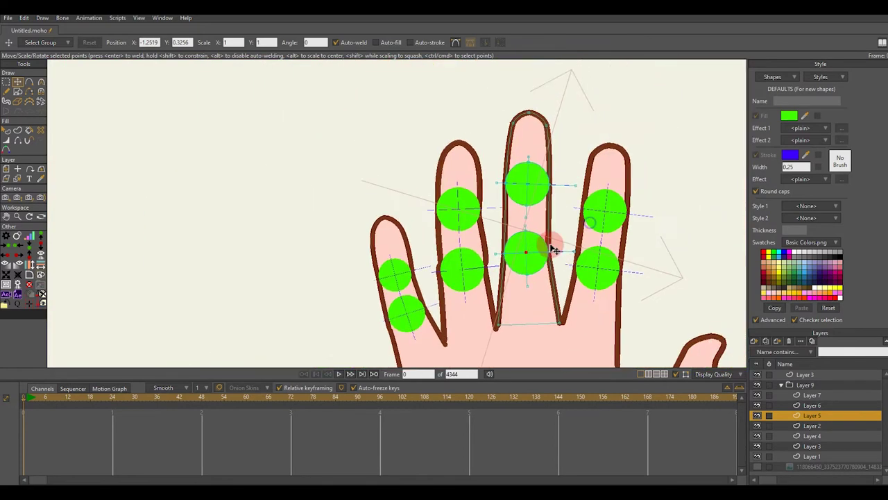
Fine-tune the right end point of the middle finger's middle segment on the lower joint's crosshair and circle intersection, checking both ends
scroll(555, 246, "up", 4)
scroll(535, 139, "down", 3)
scroll(550, 139, "up", 2)
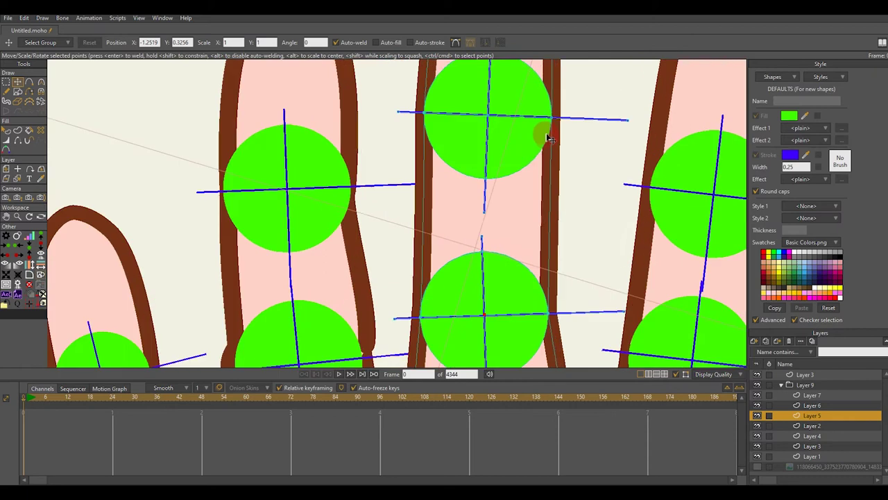
scroll(555, 141, "up", 2)
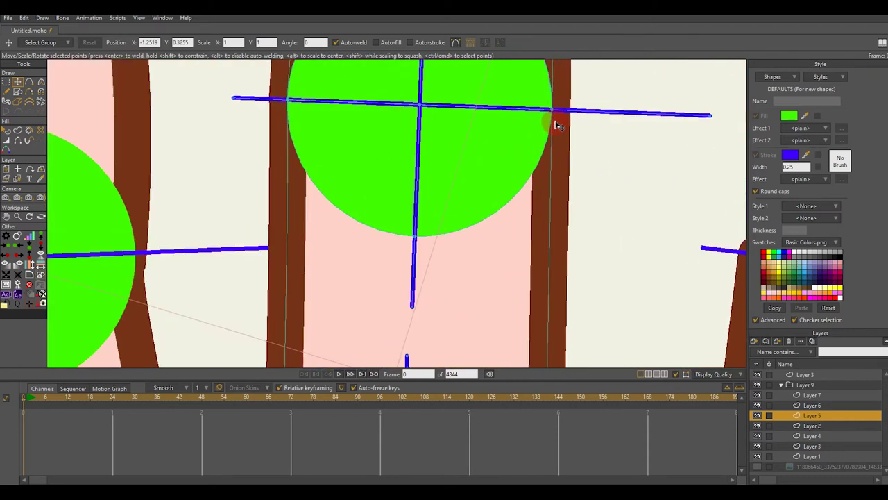
scroll(525, 291, "down", 1)
scroll(564, 248, "up", 4)
scroll(587, 244, "up", 2)
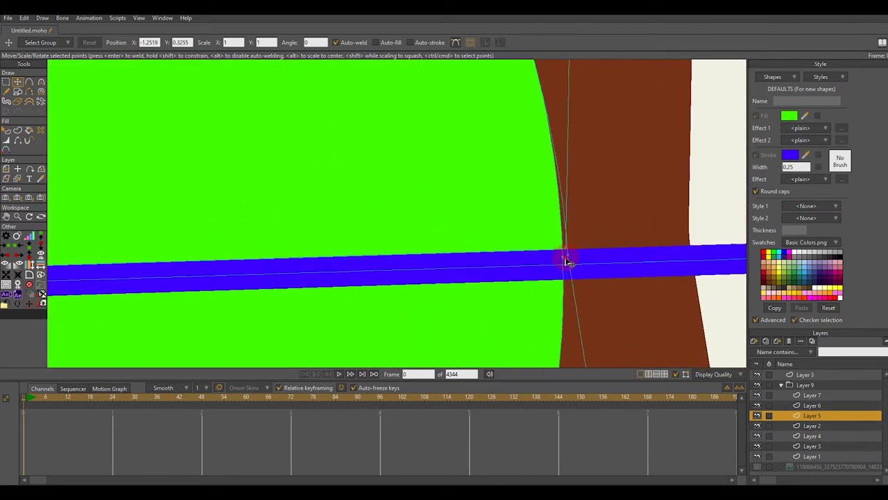
scroll(573, 260, "up", 1)
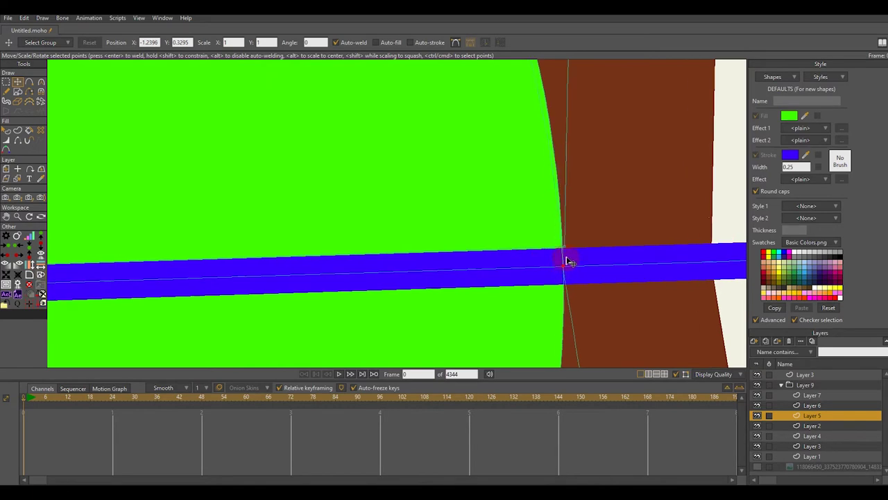
scroll(568, 271, "down", 6)
scroll(528, 205, "up", 6)
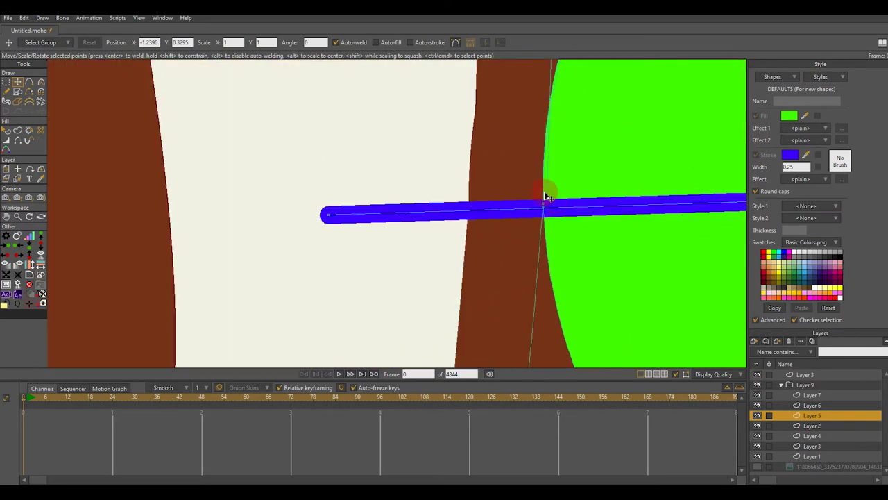
scroll(547, 203, "down", 8)
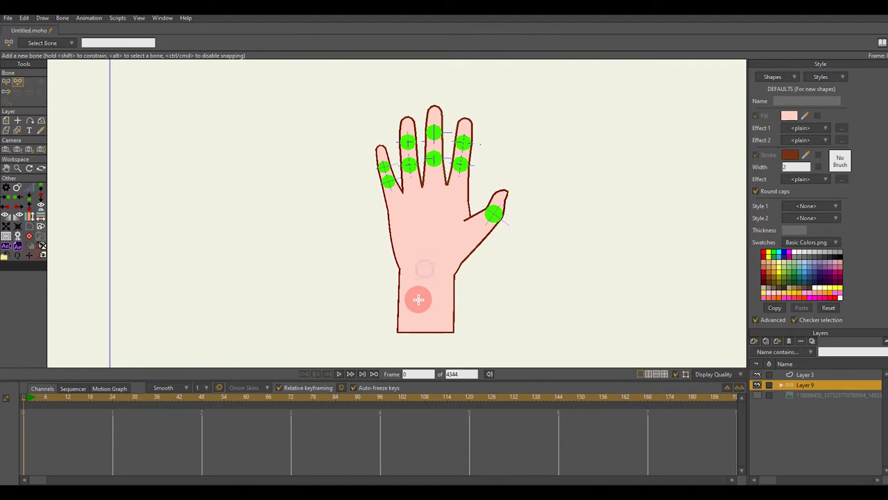
Draw a bone along the thumb's base and place its tip on the thumb joint's crosshair center
scroll(430, 189, "up", 2)
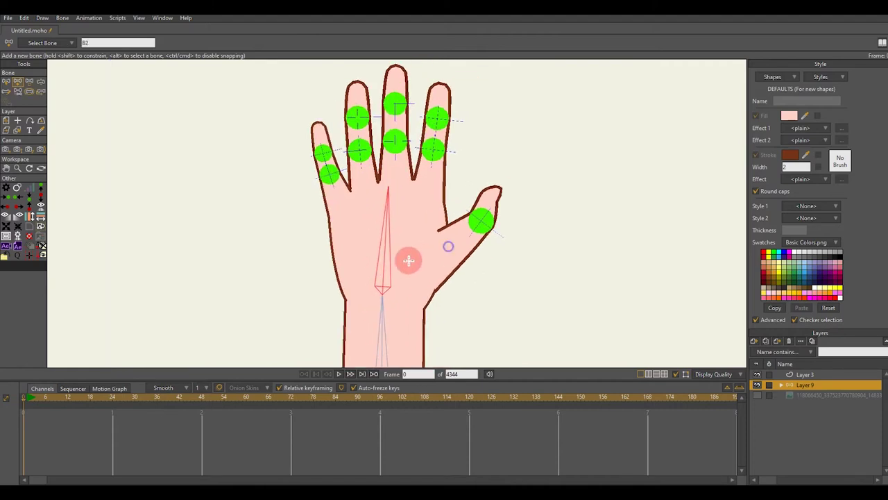
left_click_drag(397, 270, 447, 244)
key("ctrl+z")
scroll(453, 240, "up", 3)
left_click_drag(391, 275, 415, 254)
scroll(452, 235, "up", 4)
key("t")
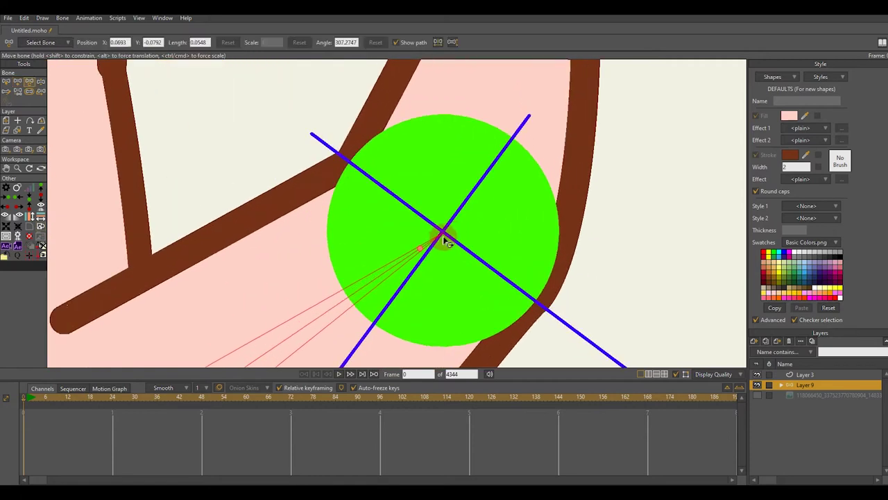
Add a bone from the thumb joint's crosshair center to the thumb tip
scroll(442, 238, "down", 2)
key("a")
scroll(459, 211, "down", 3)
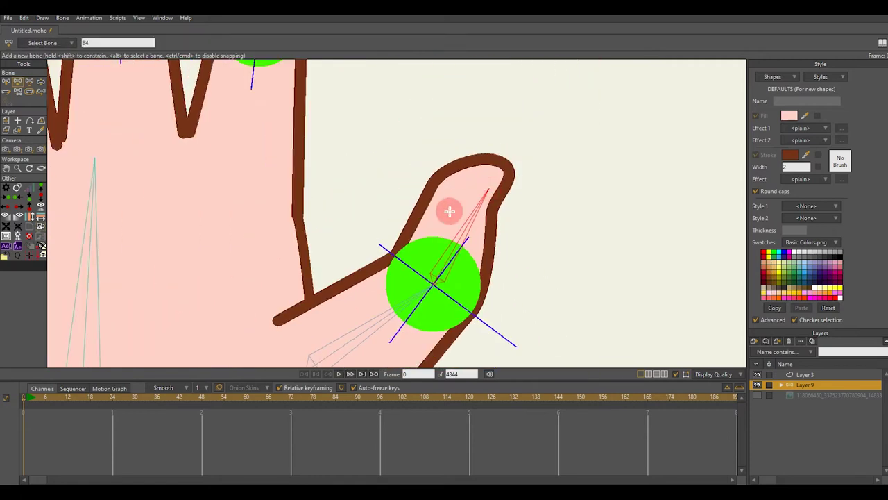
left_click_drag(450, 211, 589, 170)
Draw the index finger's lower bone as a child of the palm bone, ending at the lower joint's crosshair center
scroll(416, 229, "down", 2)
key("b")
left_click(361, 242)
scroll(488, 135, "down", 1)
left_click_drag(464, 100, 374, 287)
scroll(375, 287, "up", 2)
key("a")
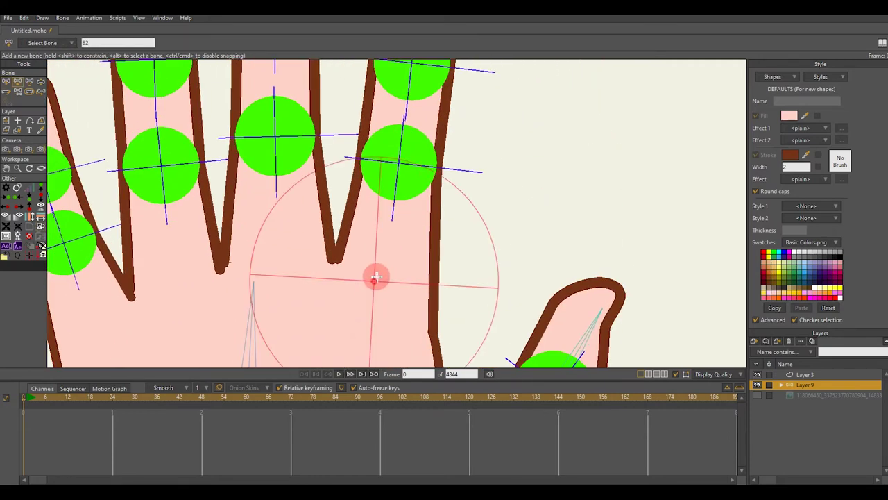
key("t")
scroll(386, 276, "up", 5)
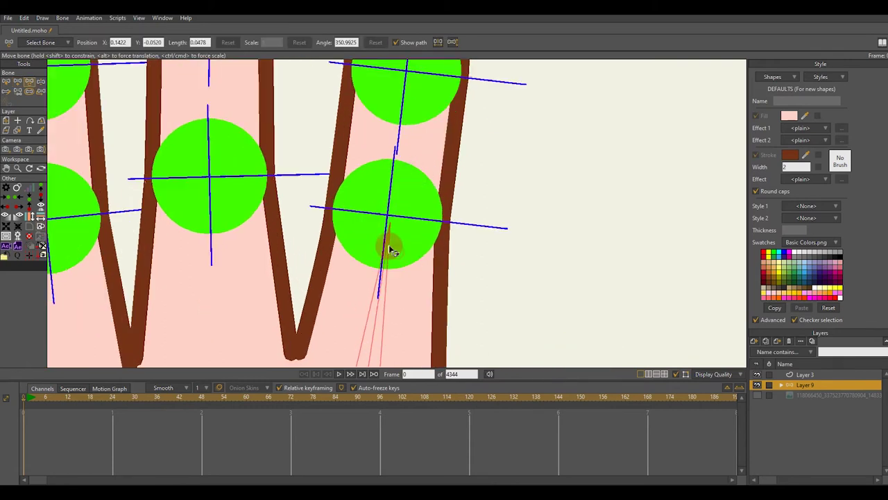
scroll(389, 230, "up", 2)
Add the index finger's middle and tip bones, meeting at the upper joint's crosshair center
key("a")
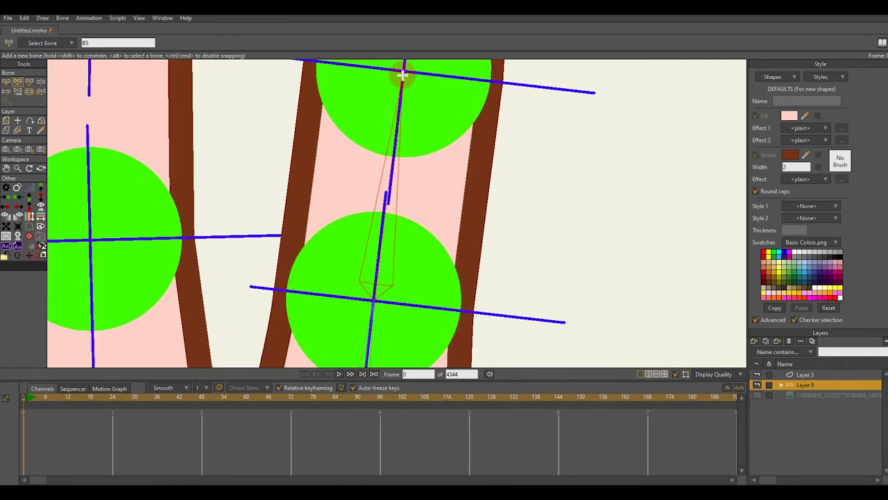
left_click_drag(403, 72, 353, 283)
scroll(343, 318, "up", 1)
key("t")
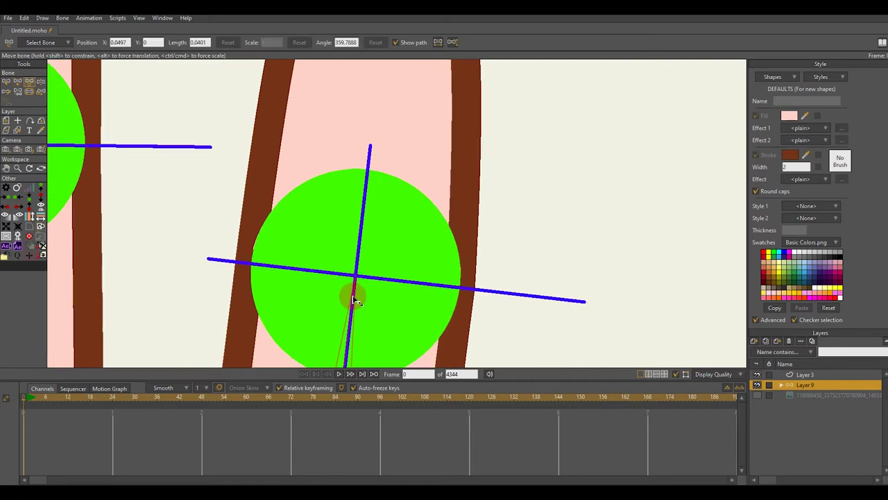
scroll(363, 280, "down", 4)
key("s")
scroll(365, 284, "up", 3)
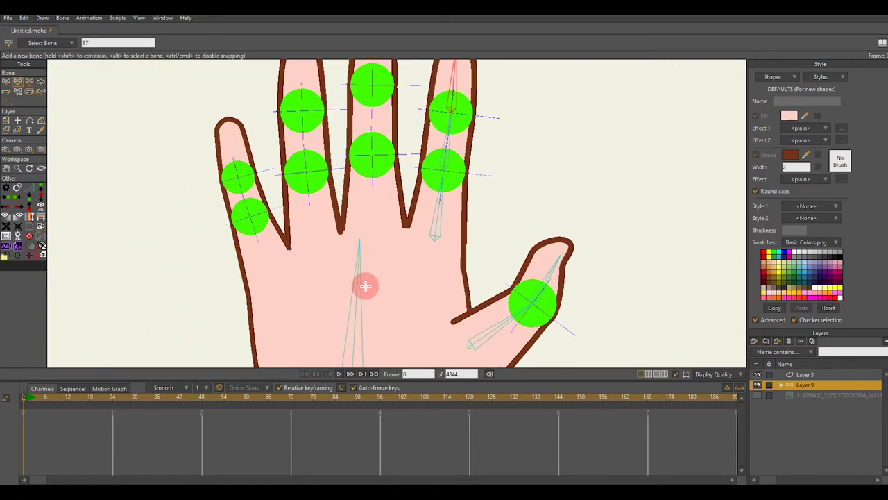
Draw the middle finger's lower bone from the palm and align its tip with the lower joint's crosshair center
left_click_drag(372, 345, 379, 301)
key("a")
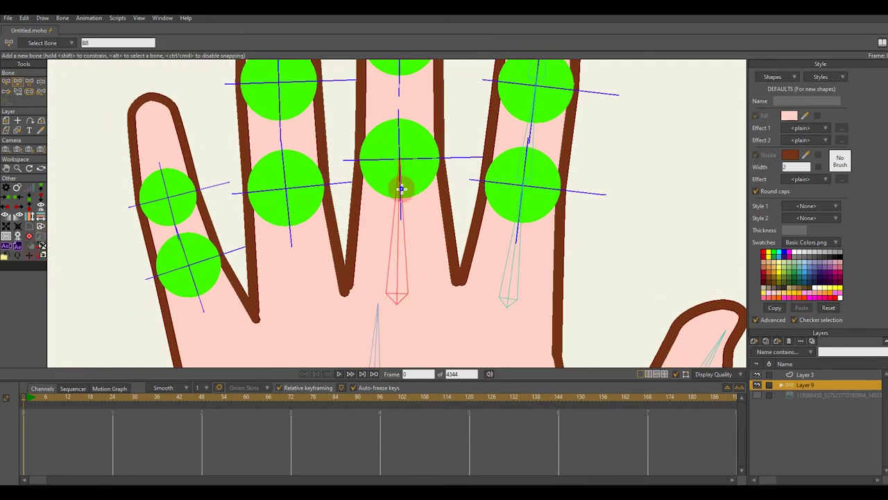
scroll(400, 188, "up", 2)
key("t")
scroll(392, 259, "down", 2)
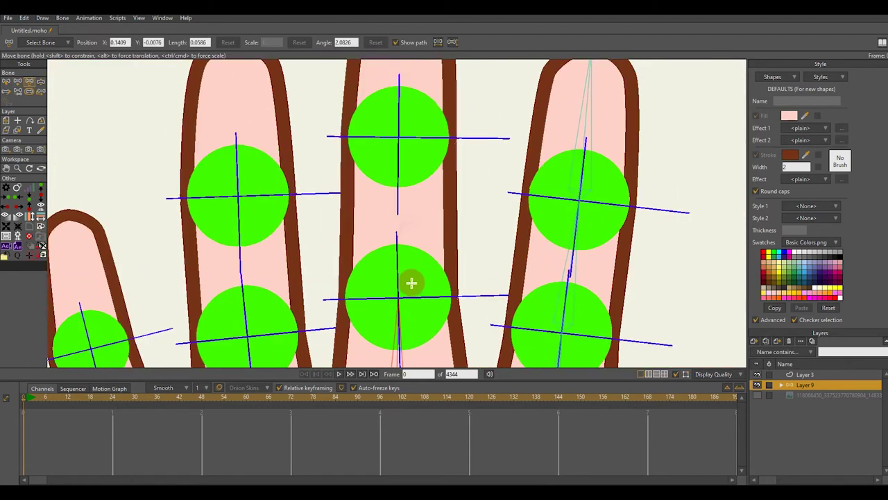
Add the middle finger's middle and tip bones, meeting at the upper joint's crosshair center
key("a")
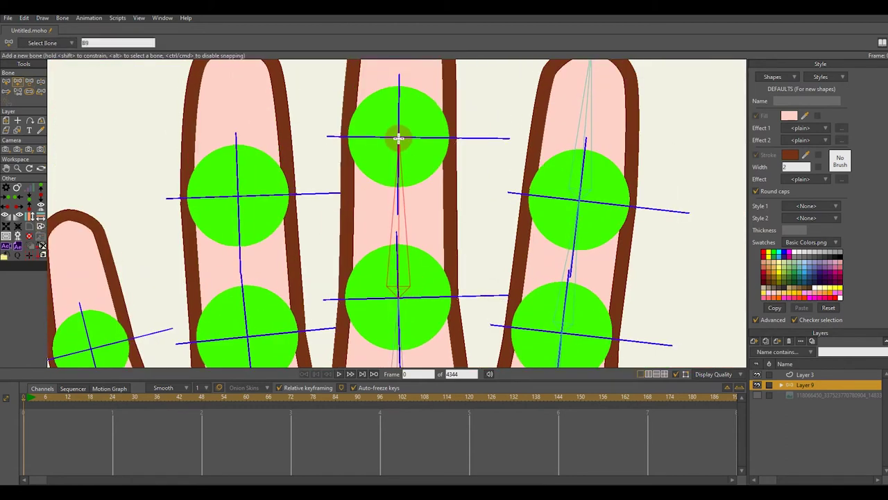
scroll(398, 138, "up", 2)
key("t")
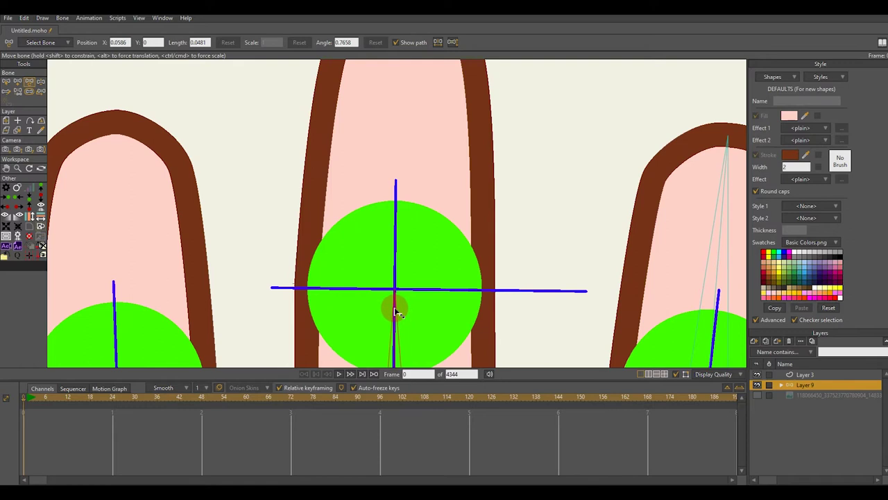
scroll(394, 308, "down", 2)
key("a")
scroll(378, 208, "down", 3)
left_click_drag(368, 248, 426, 131)
Draw the ring finger's lower bone as a child of the palm bone, ending at the lower joint's crosshair center
key("b")
left_click(443, 303)
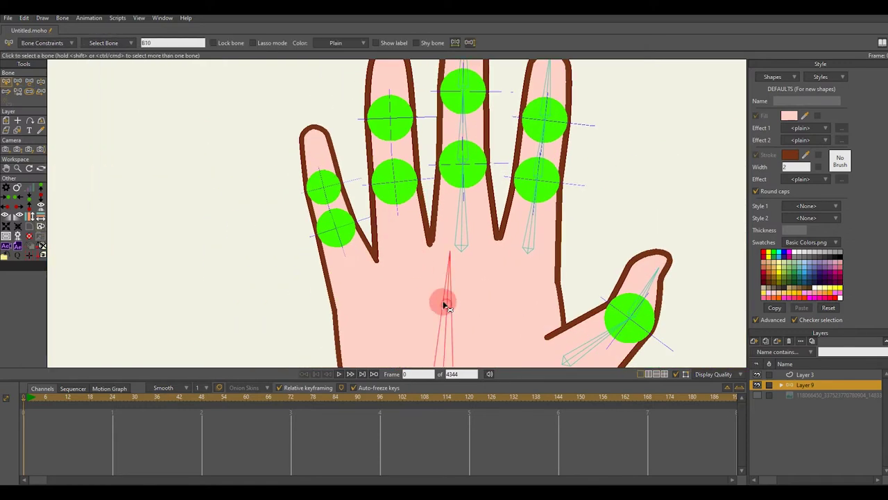
scroll(375, 182, "up", 2)
key("a")
scroll(420, 236, "up", 3)
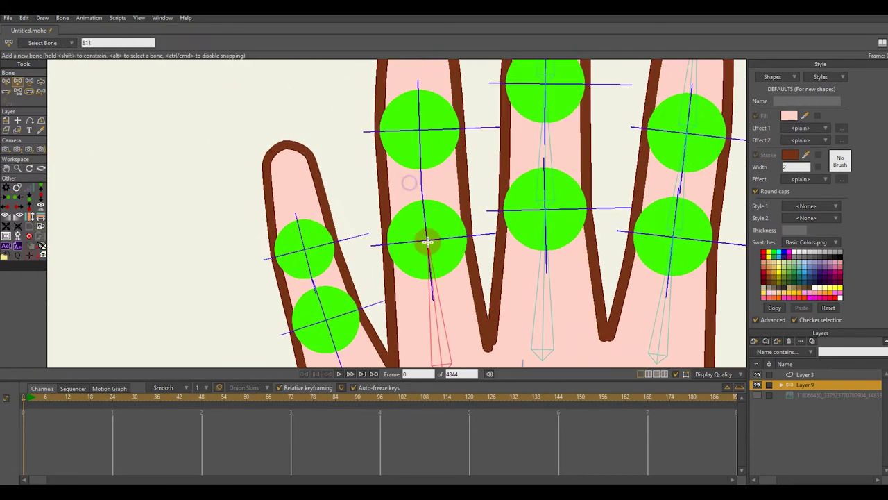
key("t")
scroll(430, 257, "down", 2)
Add the ring finger's middle and tip bones, meeting at the upper joint's crosshair center
key("a")
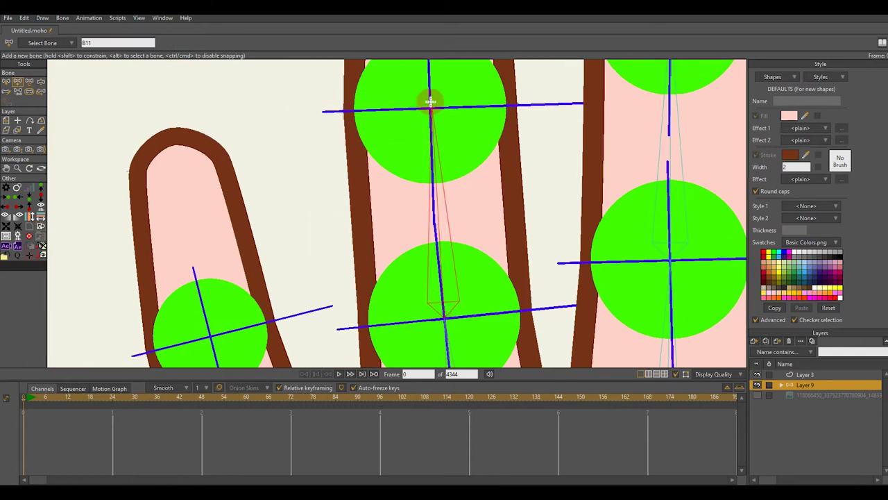
scroll(430, 107, "up", 3)
key("t")
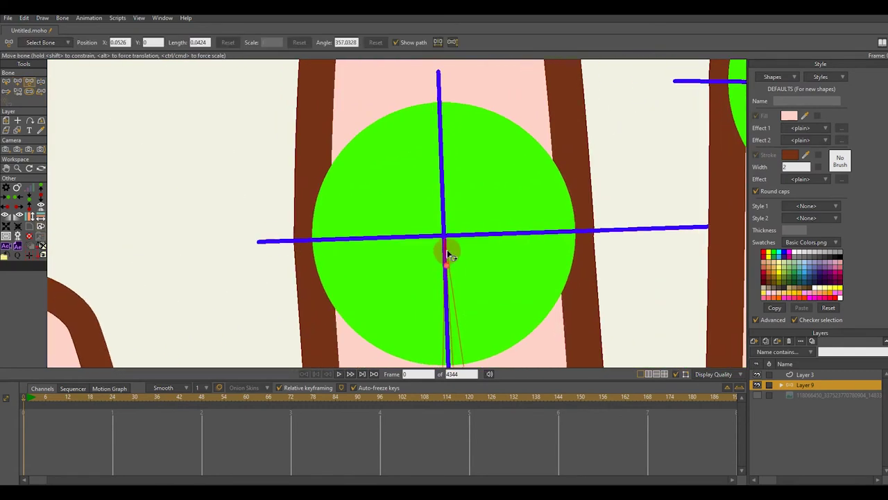
scroll(447, 267, "down", 3)
key("a")
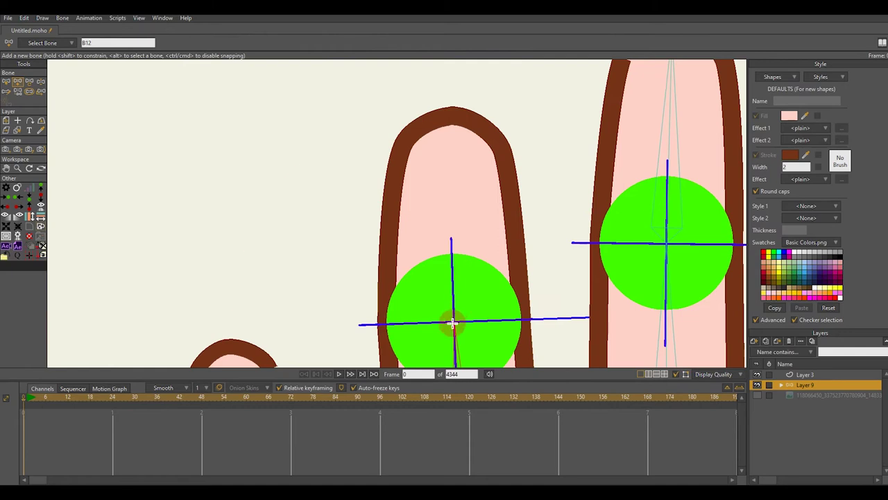
scroll(446, 126, "down", 3)
Draw the little finger's chain of lower, middle and tip bones as children of the palm bone
key("s")
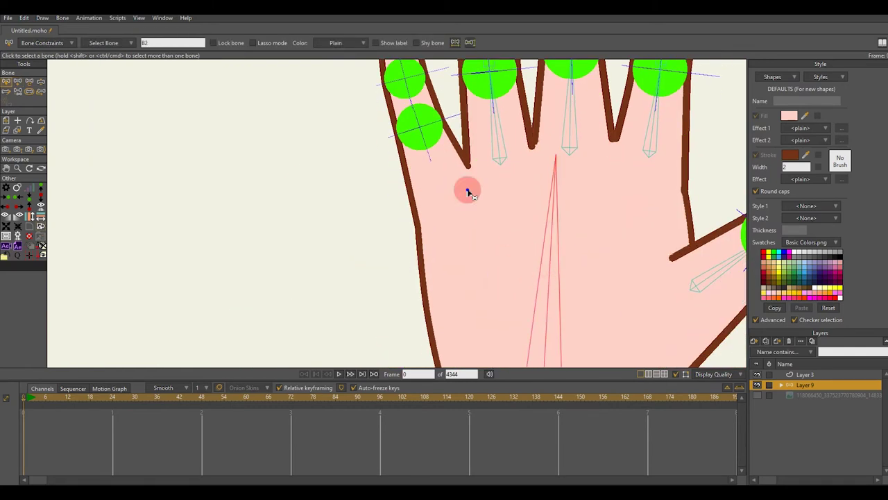
scroll(476, 293, "up", 3)
key("a")
scroll(447, 216, "up", 3)
left_click_drag(448, 216, 488, 298)
left_click_drag(488, 298, 455, 194)
left_click(444, 153)
left_click_drag(444, 153, 494, 272)
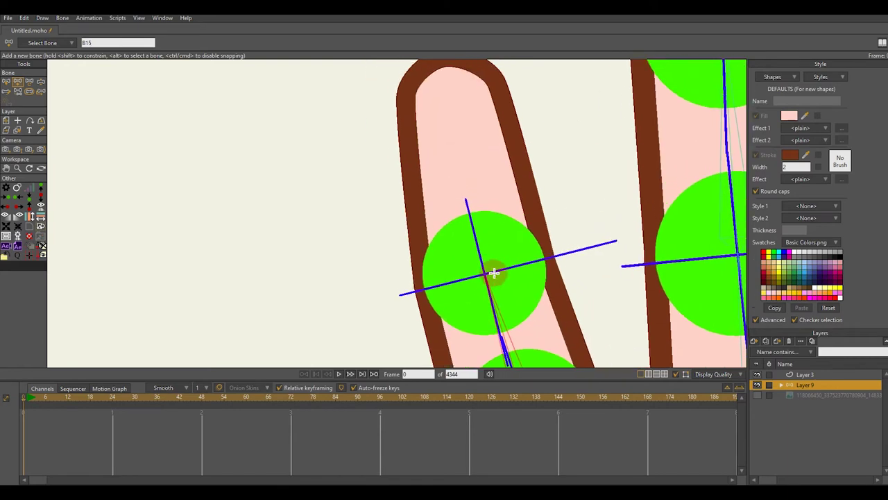
Align the little finger's bone ends with the crosshair centers of its upper and lower joints
scroll(468, 295, "up", 3)
key("t")
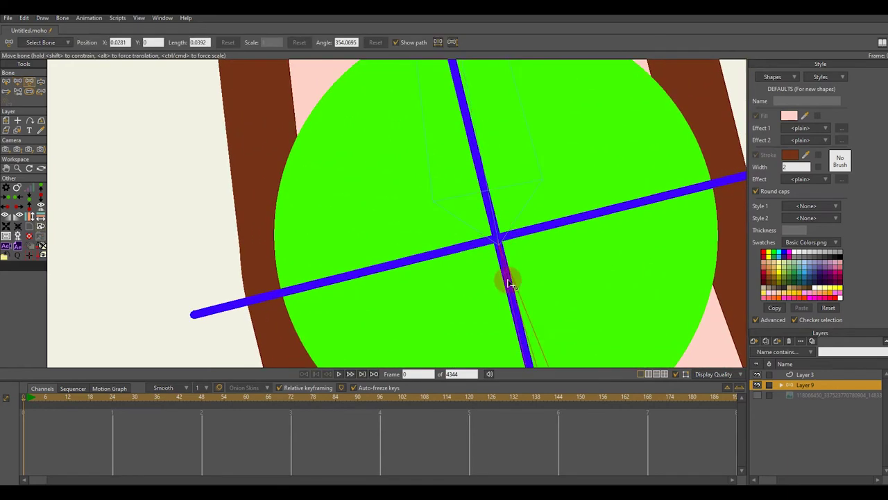
scroll(531, 307, "up", 3)
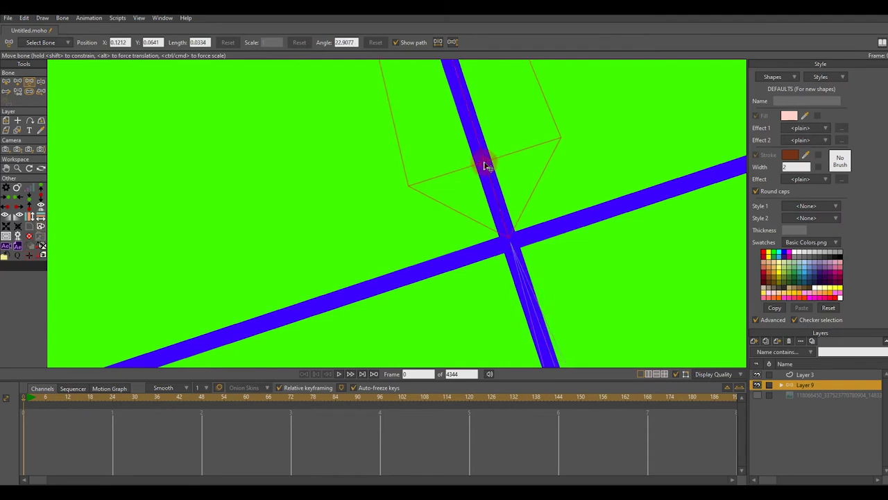
scroll(523, 329, "down", 4)
left_click_drag(454, 76, 489, 236)
scroll(487, 233, "up", 4)
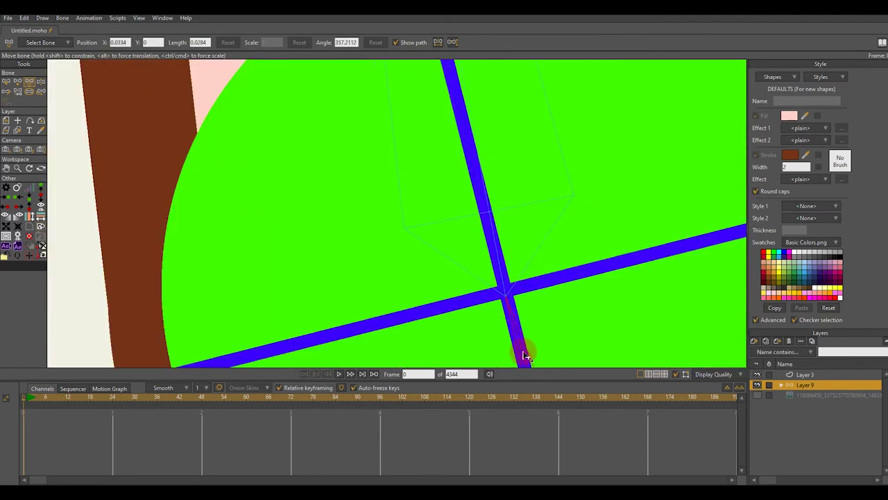
left_click(488, 214)
scroll(490, 214, "down", 10)
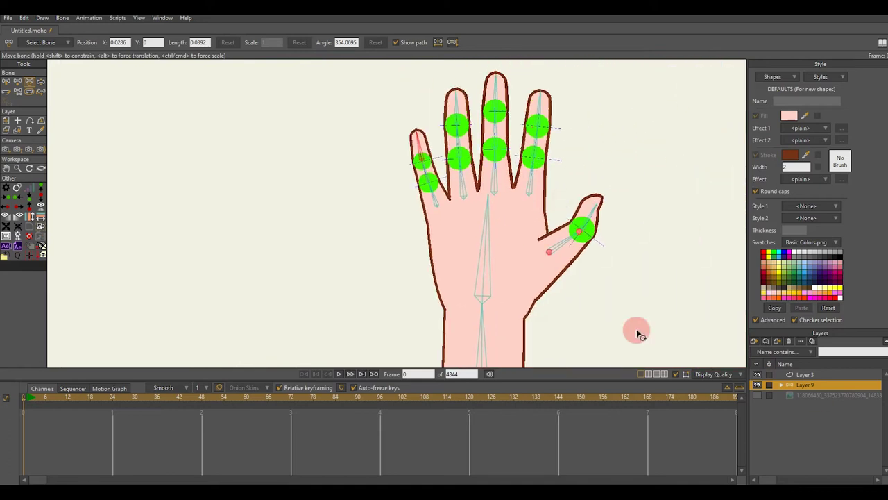
Delete the green circle and the horizontal crosshair line from the little finger's lower joint
scroll(450, 201, "up", 3)
right_click(436, 258, "alt")
key("t")
scroll(430, 260, "up", 4)
left_click(416, 264)
key("Delete")
scroll(416, 262, "up", 3)
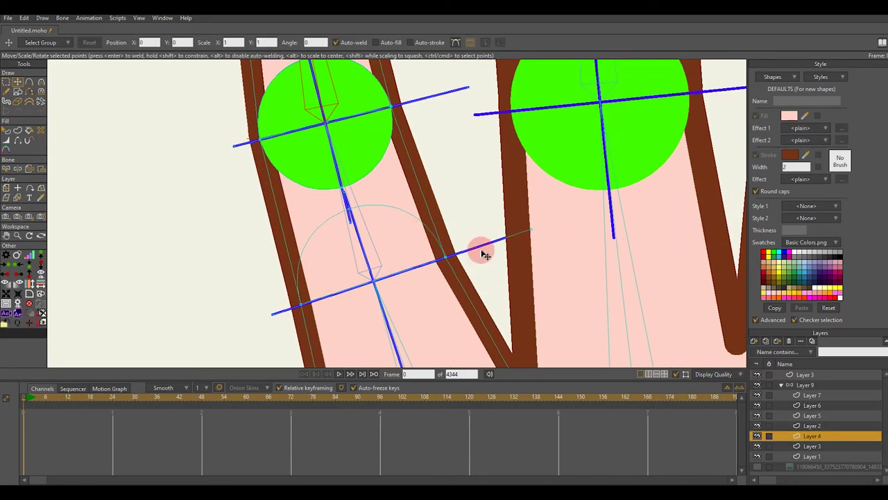
left_click(484, 247)
key("Delete")
scroll(361, 242, "down", 4)
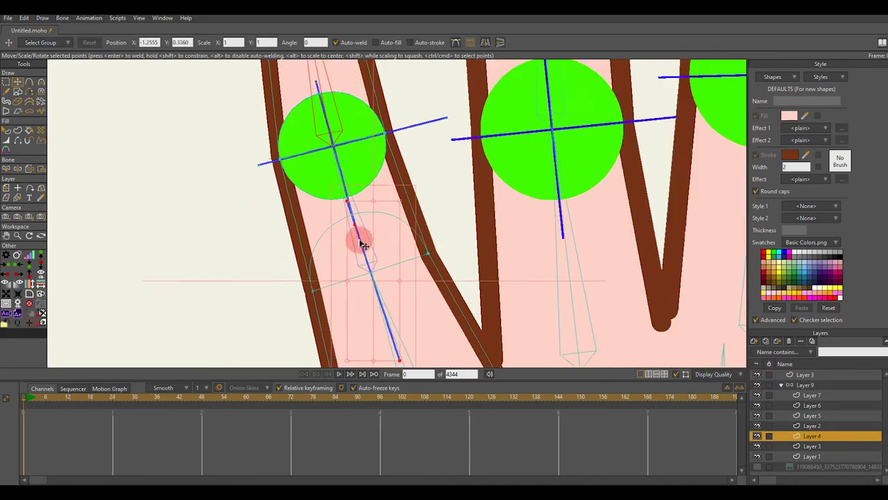
Delete the remaining circle and crosshair guides from the little finger
scroll(372, 208, "up", 4)
left_click(370, 203)
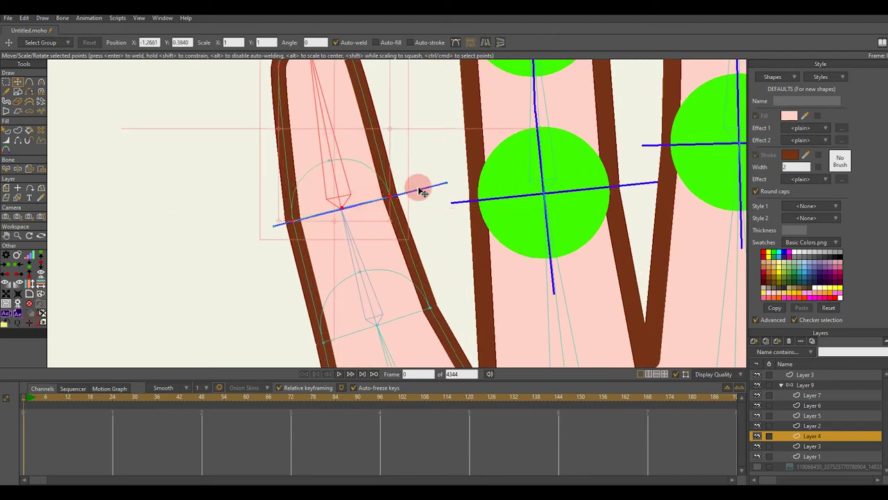
key("Delete")
scroll(421, 195, "down", 4)
scroll(455, 201, "up", 3)
Delete the green circle and the horizontal crosshair line from the ring finger's lower joint
left_click_drag(460, 204, 349, 226)
right_click(456, 181, "alt")
left_click(349, 226)
key("Delete")
left_click(460, 232)
key("Delete")
scroll(402, 226, "up", 3)
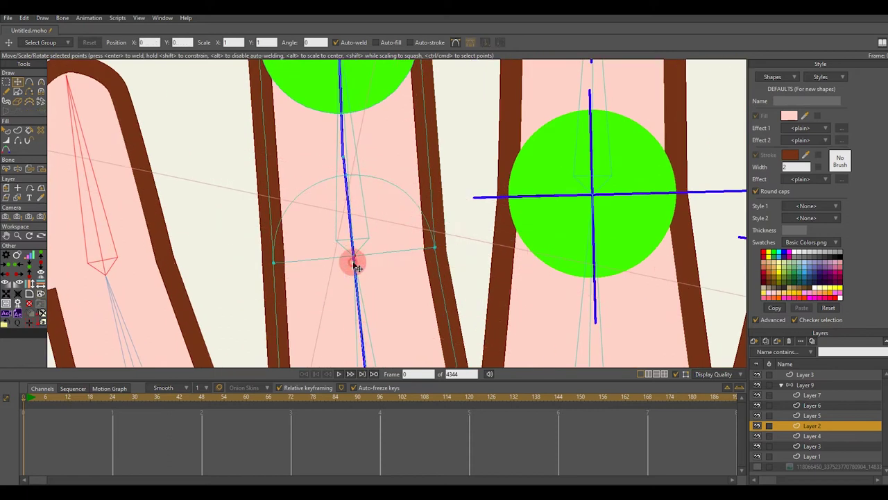
Delete the upper joint's green circle and the remaining crosshair lines from the ring finger
scroll(354, 257, "down", 4)
scroll(437, 127, "up", 4)
scroll(361, 153, "down", 4)
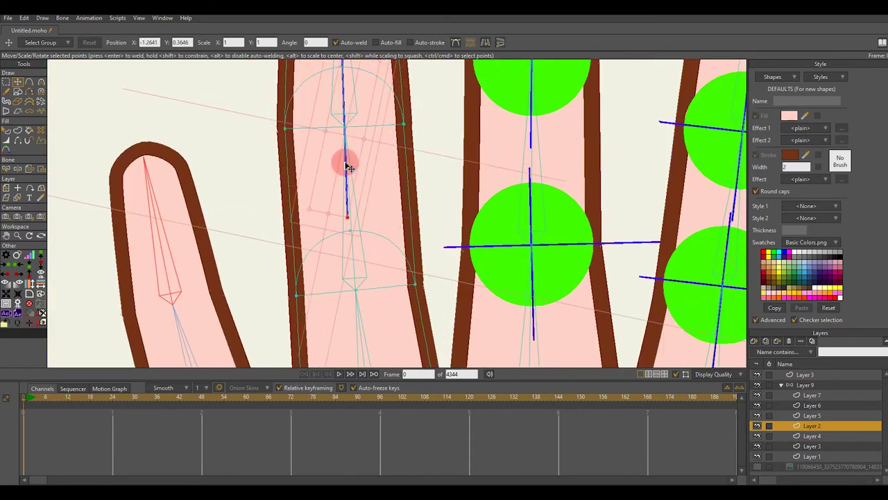
Delete the green circles and crosshair lines from both joints of the middle finger
left_click(432, 199)
scroll(416, 260, "up", 4)
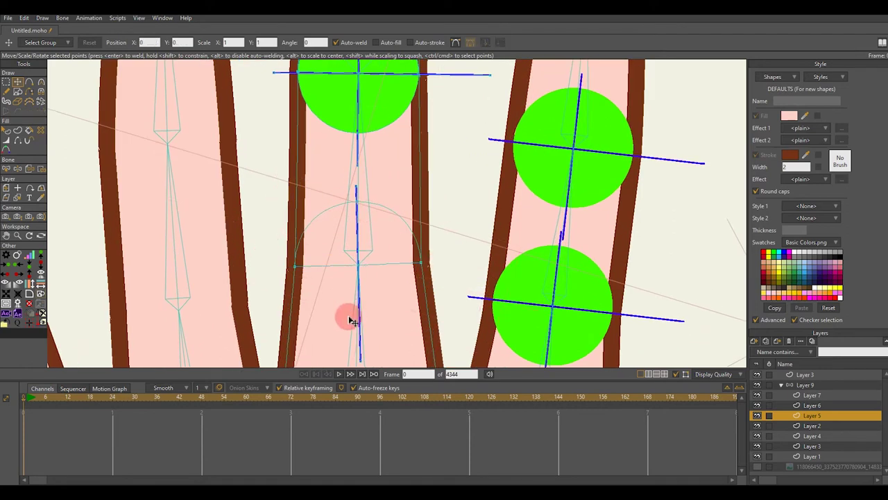
scroll(366, 293, "down", 3)
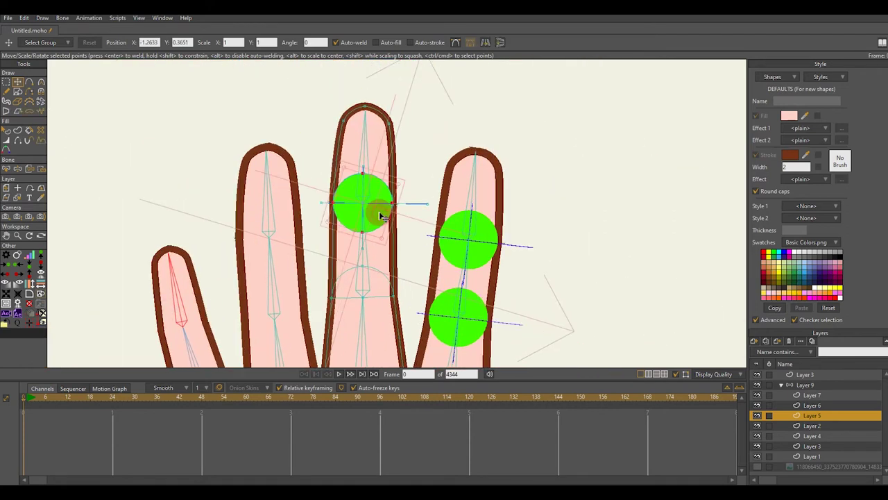
key("Delete")
left_click(424, 203)
key("Delete")
scroll(379, 165, "up", 3)
left_click(353, 175)
key("Delete")
Delete the green circles and crosshair lines from both joints of the index finger
scroll(355, 170, "down", 5)
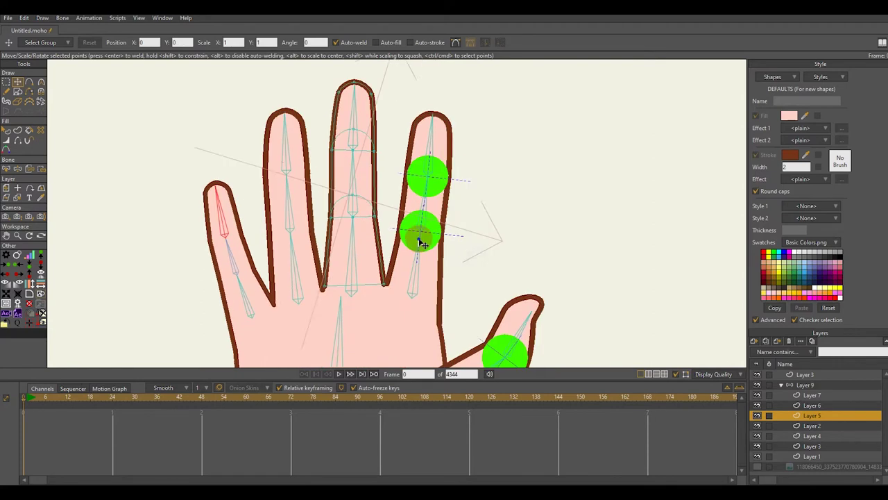
right_click(420, 239, "alt")
scroll(423, 216, "up", 3)
key("Delete")
left_click(432, 224)
key("Delete")
left_click(434, 248)
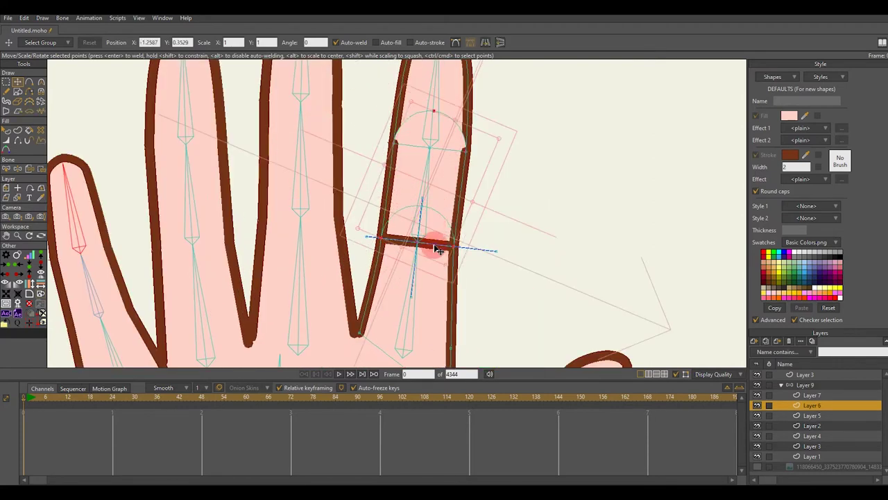
left_click(478, 251)
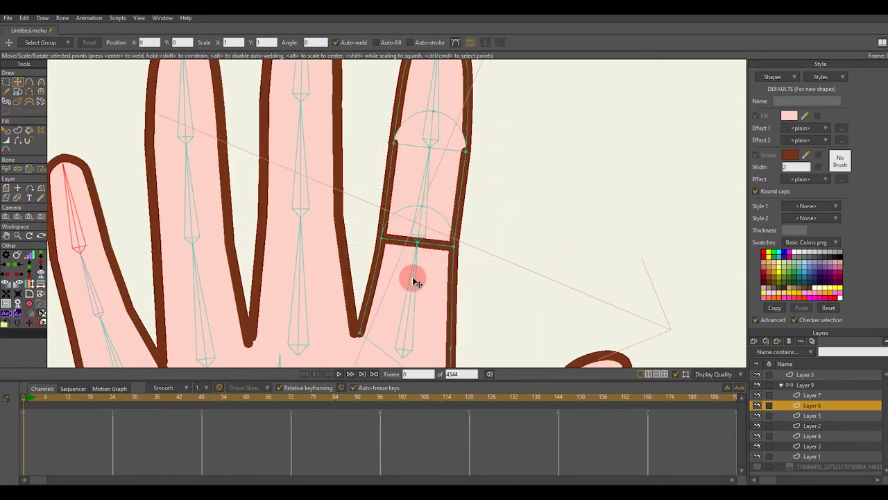
Hide the brown outline edges that cross the index finger at its lower and upper joints
left_click(18, 145)
scroll(380, 210, "up", 2)
left_click(396, 247)
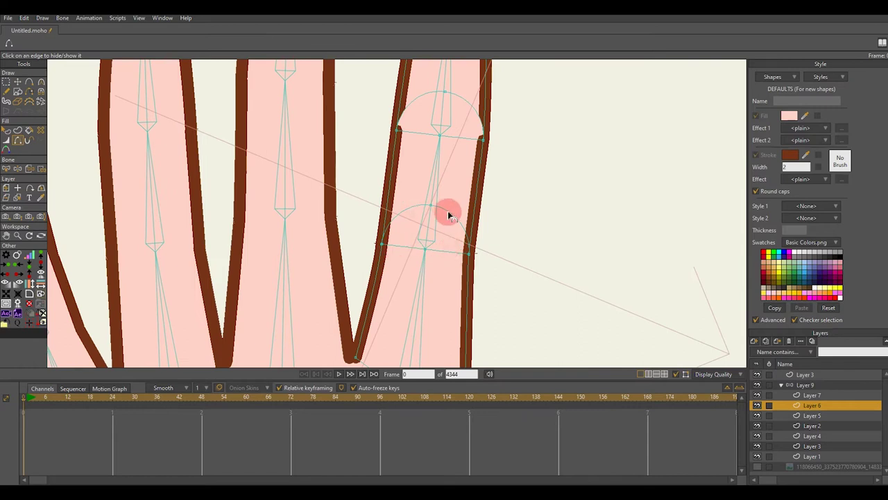
scroll(410, 142, "down", 2)
key("q")
left_click(423, 139)
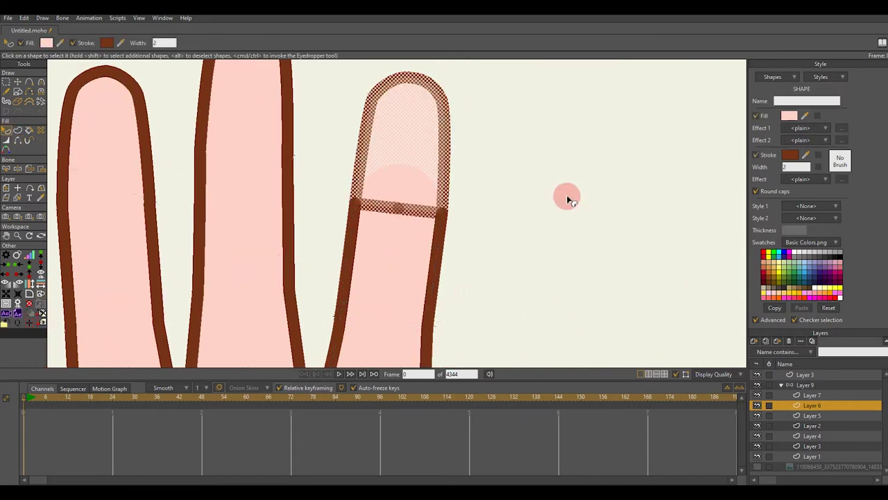
left_click(567, 200)
left_click(18, 142)
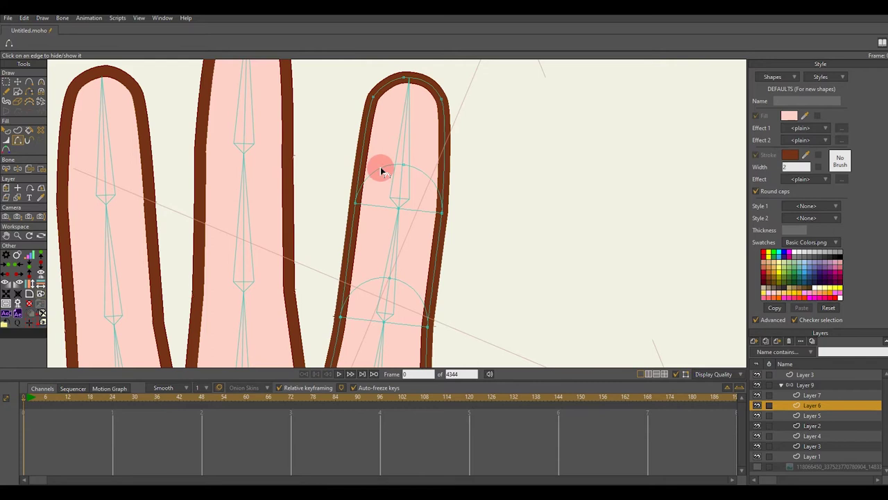
Delete the green circle and crosshair lines from the thumb joint
scroll(422, 174, "down", 5)
scroll(418, 207, "up", 4)
key("t")
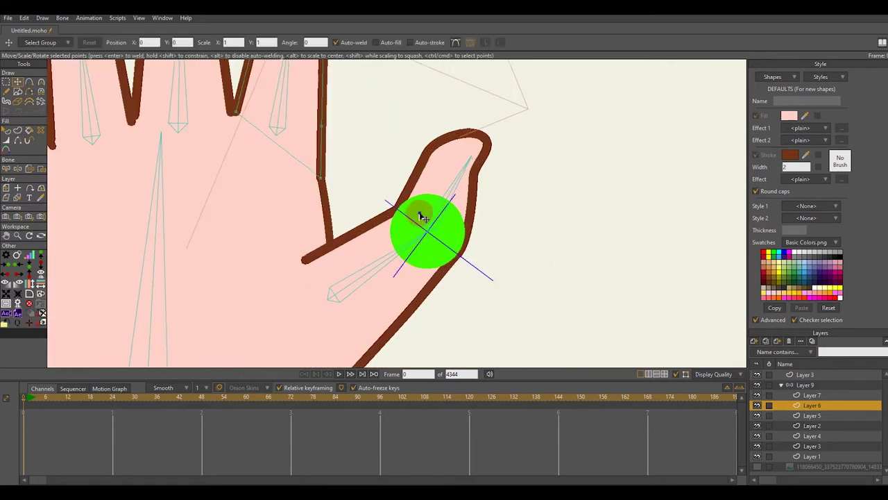
right_click(418, 218, "alt")
scroll(421, 221, "down", 4)
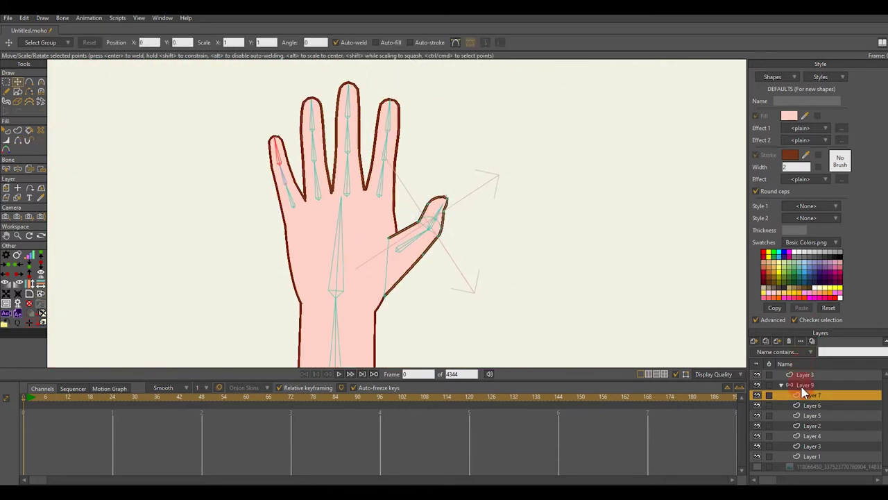
Bind all points of the palm shape on Layer 3 to the palm bone
left_click(803, 385)
left_click(41, 404)
left_click(21, 397)
scroll(278, 264, "up", 1)
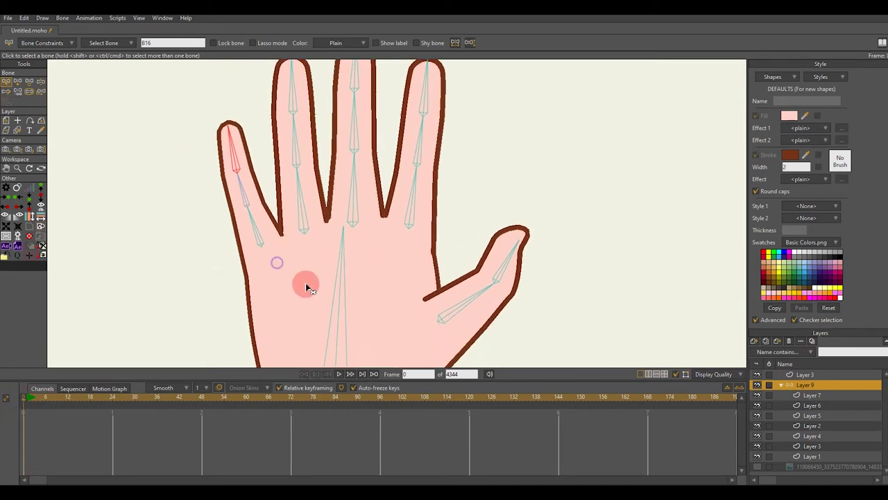
left_click_drag(305, 283, 322, 182)
scroll(333, 212, "down", 1)
right_click(337, 213, "alt")
left_click_drag(337, 217, 347, 247)
scroll(346, 252, "down", 2)
left_click(345, 255)
key("i")
left_click(331, 255)
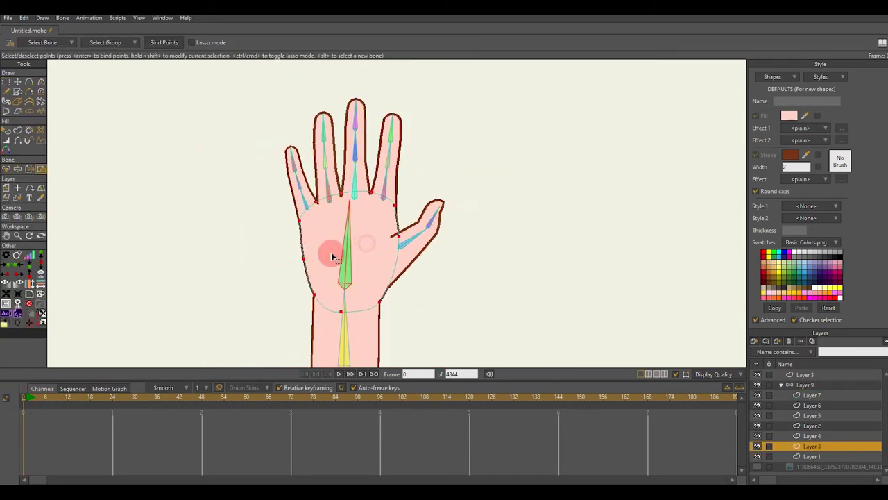
left_click(163, 46)
Bind all points of the forearm shape on Layer 1 to the forearm bone
left_click_drag(342, 332, 351, 247)
scroll(351, 250, "up", 1)
key("b")
left_click(351, 282)
key("i")
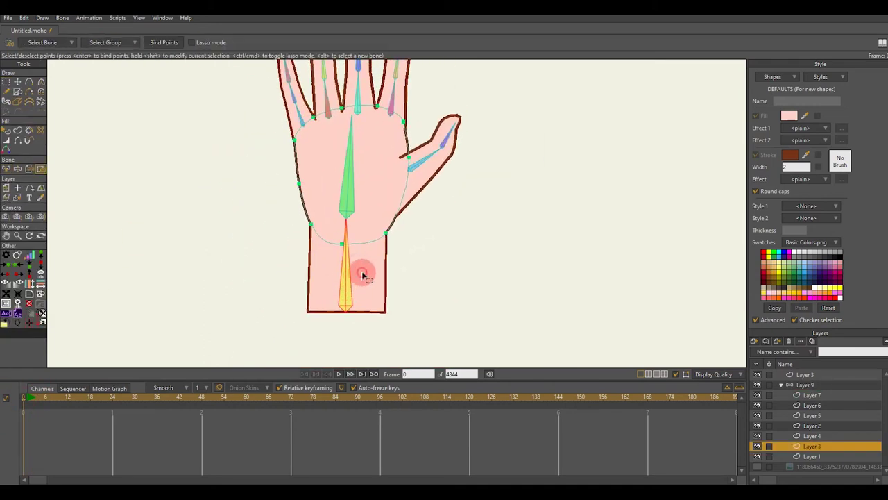
left_click_drag(373, 265, 375, 266)
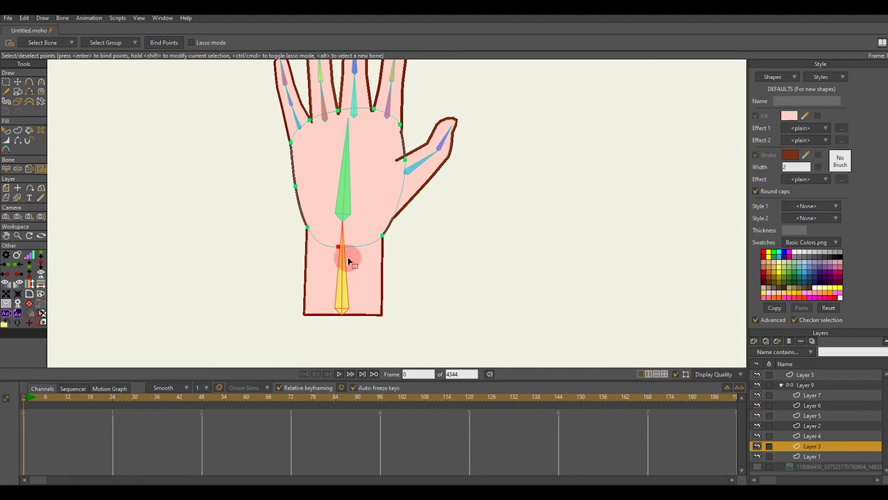
right_click(361, 274, "alt")
left_click(359, 265)
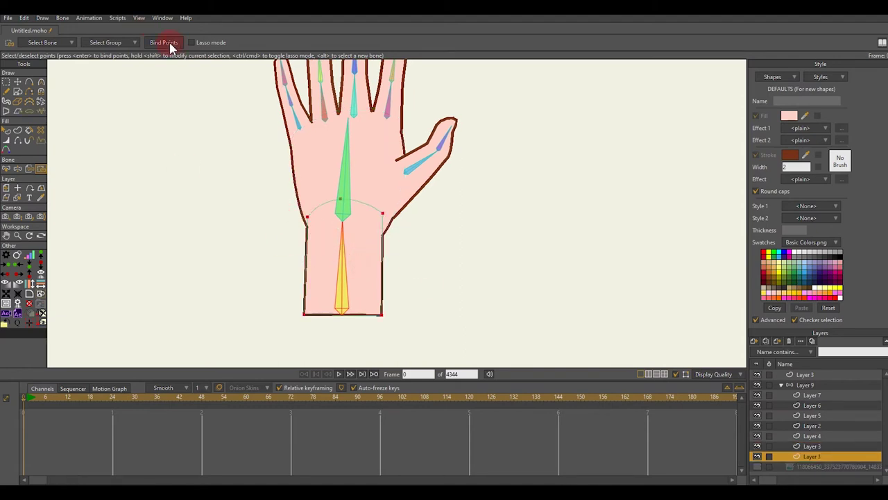
left_click(170, 44)
Bind the thumb's base points on Layer 7 to its lower bone and the thumb tip's points to the tip bone
scroll(397, 197, "up", 4)
key("b")
left_click(389, 198)
key("i")
right_click(415, 199, "alt")
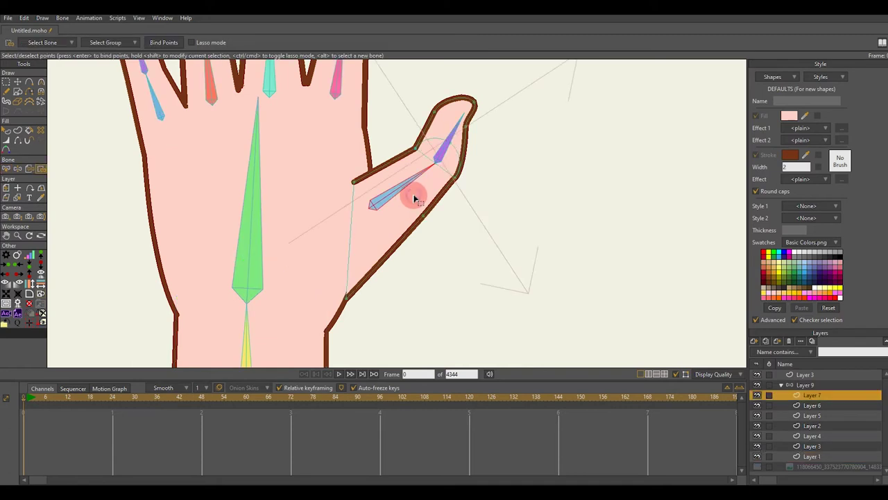
scroll(337, 206, "up", 4)
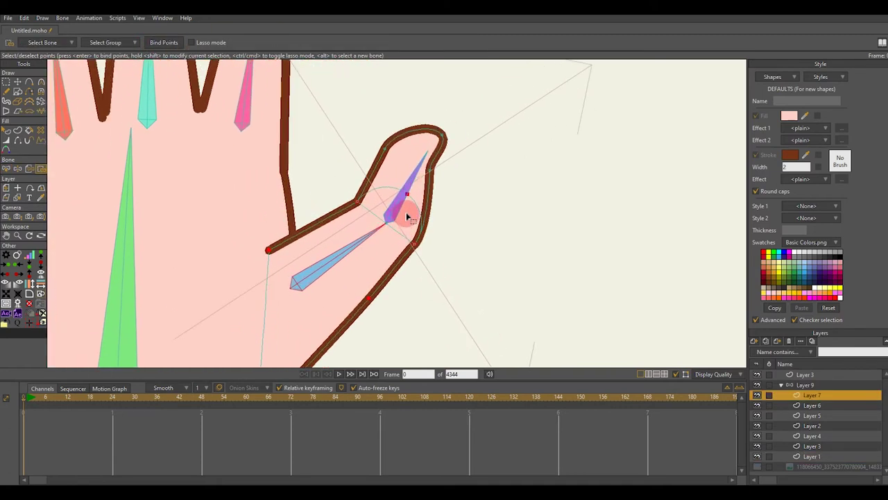
left_click(167, 46)
scroll(250, 159, "down", 2)
left_click_drag(249, 160, 326, 228)
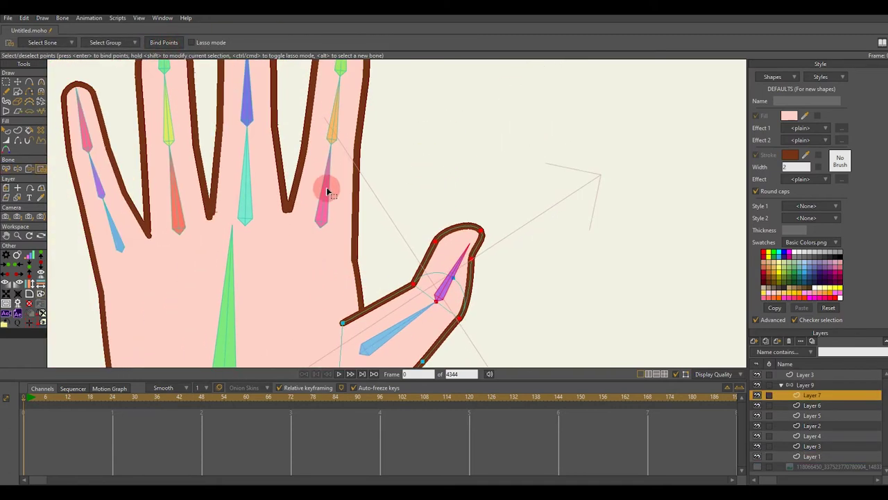
Bind the index finger's base points on Layer 6 to its lowest bone
key("b")
left_click(326, 187)
right_click(331, 189, "alt")
left_click_drag(344, 186, 358, 219)
key("u")
left_click(358, 219)
key("i")
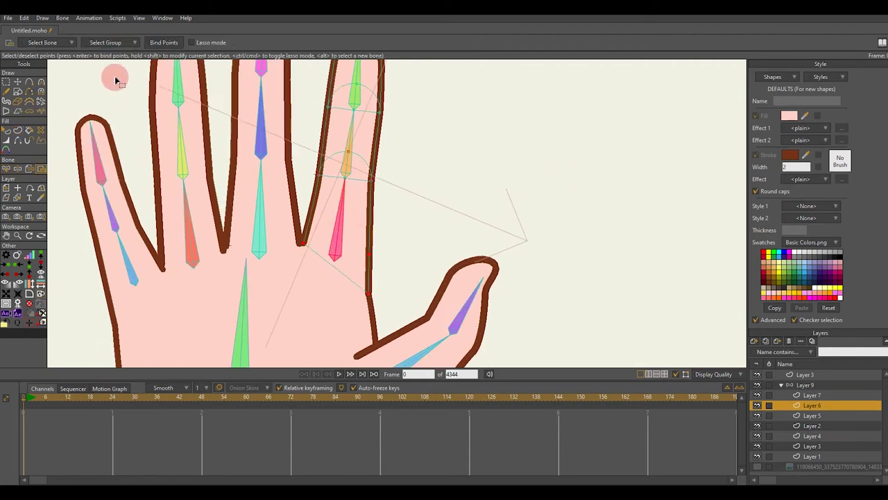
left_click(156, 46)
Bind the index finger's middle segment points to its middle bone
left_click_drag(333, 145, 358, 223)
scroll(363, 219, "up", 2)
key("b")
left_click(369, 214)
key("i")
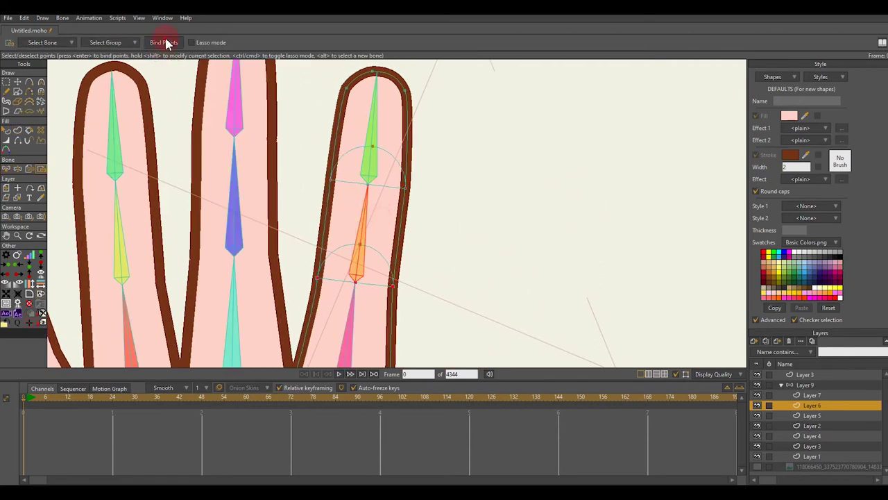
left_click(166, 43)
Bind the index finger's tip segment points to its tip bone
left_click_drag(328, 100, 331, 151)
key("b")
left_click(373, 180)
key("i")
left_click(182, 42)
Bind the middle finger's base points on Layer 5 to its lowest bone
scroll(256, 243, "down", 2)
left_click_drag(257, 304, 356, 182)
key("b")
left_click(329, 248)
right_click(344, 243, "alt")
key("i")
left_click(164, 42)
Bind the middle finger's middle segment points to its middle bone
left_click_drag(274, 182, 314, 243)
key("b")
left_click(340, 193)
key("i")
left_click(171, 44)
Bind the middle finger's tip segment points to its tip bone
left_click_drag(305, 152, 339, 243)
key("b")
left_click(364, 200)
key("i")
left_click(172, 45)
Bind the ring finger's base points on Layer 2 to its lowest bone
scroll(211, 104, "down", 2)
left_click_drag(261, 247, 358, 170)
key("b")
left_click(338, 247)
key("i")
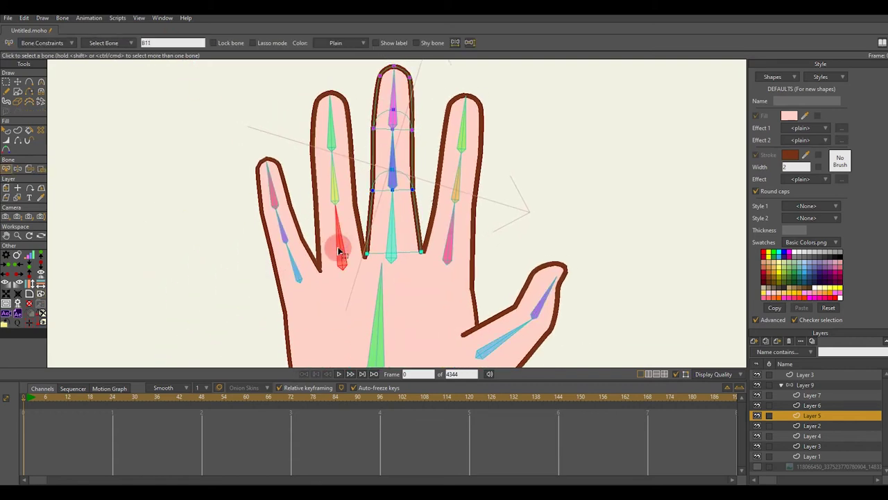
right_click(353, 233, "alt")
scroll(257, 154, "up", 2)
Bind the ring finger's middle segment points to its middle bone
key("b")
left_click_drag(295, 172, 345, 223)
left_click(351, 245)
key("i")
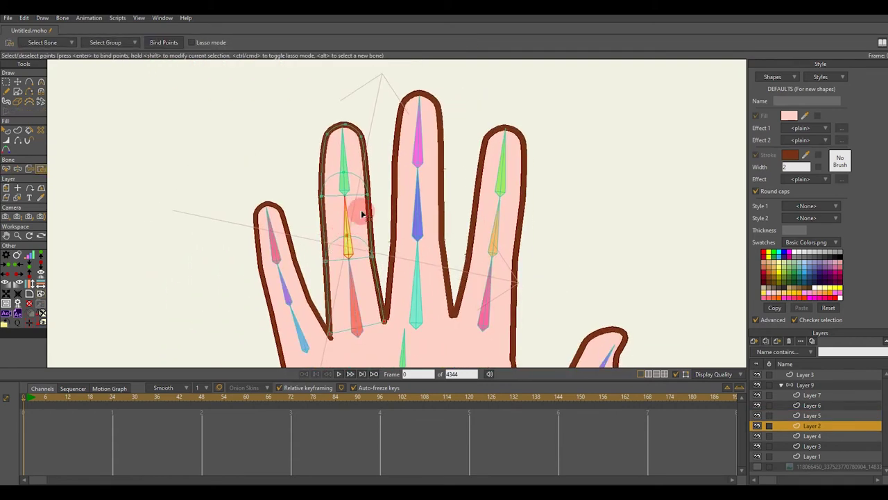
left_click(165, 47)
Bind the ring finger's tip segment points to its tip bone
scroll(212, 111, "down", 2)
scroll(349, 182, "up", 2)
key("b")
left_click(354, 173)
key("i")
left_click(160, 45)
Bind the little finger's base points on Layer 4 to its lowest bone and its middle segment points to the middle bone
scroll(213, 127, "down", 2)
scroll(271, 269, "up", 2)
left_click_drag(271, 275, 354, 223)
key("b")
left_click(357, 229)
right_click(373, 226, "alt")
key("i")
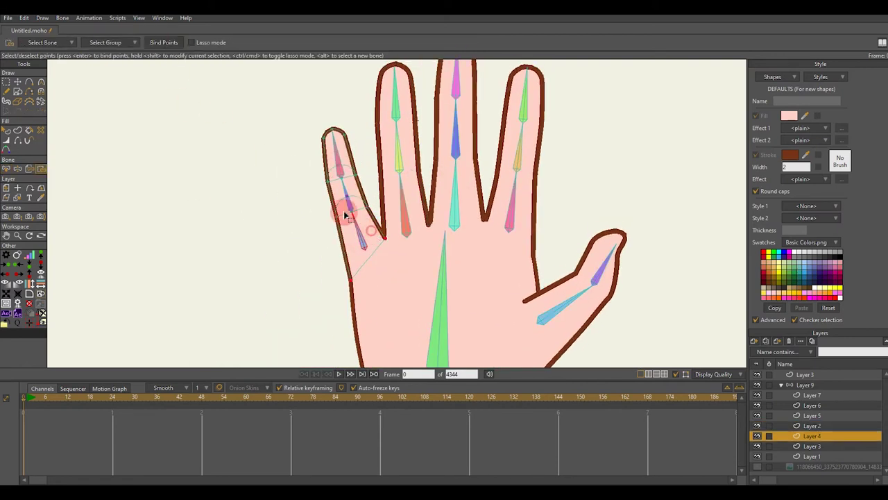
left_click(171, 45)
scroll(345, 200, "down", 2)
scroll(354, 209, "up", 2)
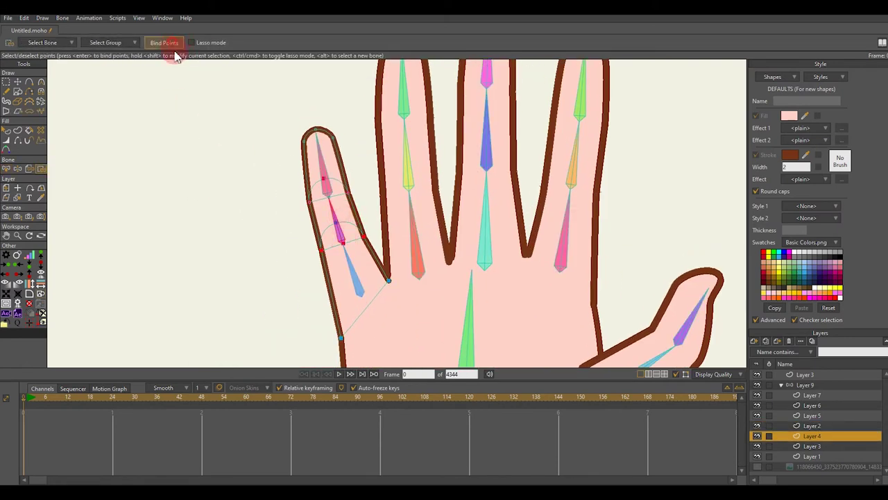
Bind the little finger's tip segment points to its tip bone
scroll(222, 97, "up", 1)
key("b")
left_click(325, 220)
left_click_drag(339, 196, 305, 160)
key("i")
left_click(166, 46)
scroll(333, 160, "down", 3)
Collapse the Layer 9 bone group and add a child bone of the palm bone just below the little finger's base
left_click(782, 385)
scroll(321, 197, "down", 3)
scroll(221, 308, "up", 3)
key("z")
left_click(513, 216)
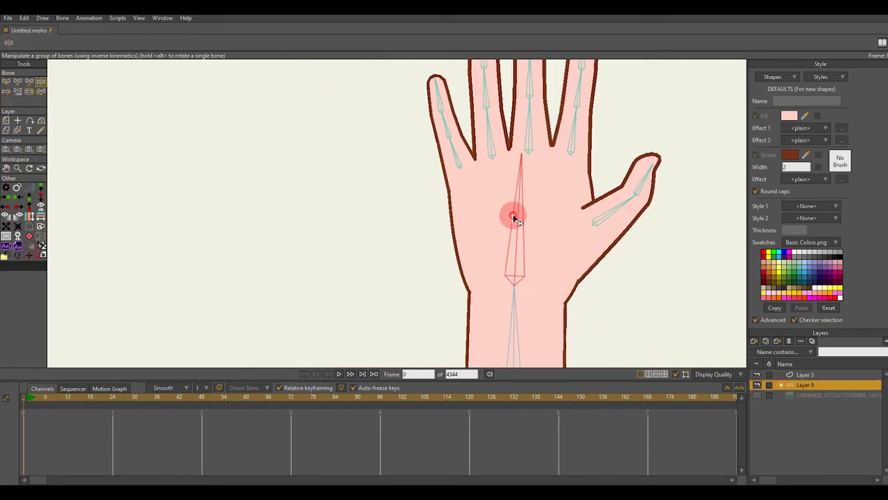
scroll(513, 219, "down", 2)
key("a")
left_click_drag(498, 257, 462, 227)
Add another child bone of the palm bone just below the ring finger's base
key("b")
left_click(516, 258)
key("a")
left_click_drag(503, 251, 484, 211)
Add a short child bone of the palm bone just below the middle finger's base
key("b")
left_click(530, 248)
key("a")
left_click_drag(531, 250, 512, 217)
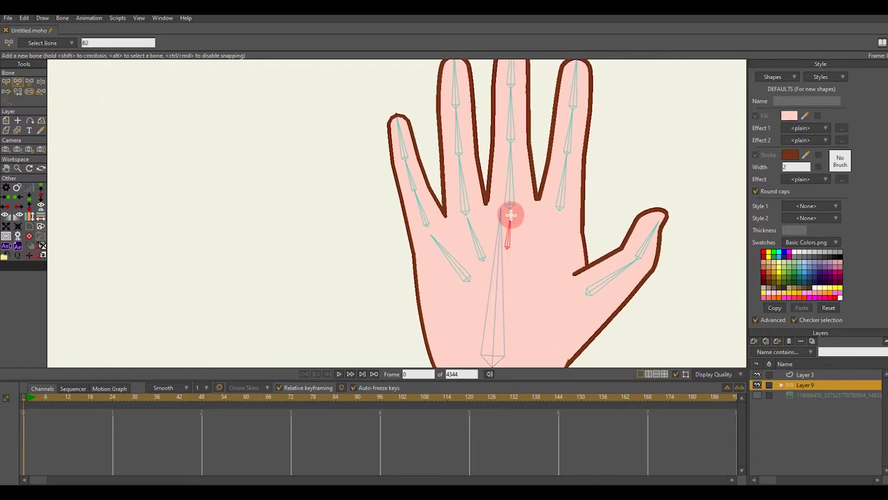
Add a short child bone of the palm bone just below the index finger's base and deselect all bones
left_click_drag(510, 251, 540, 213)
key("b")
left_click(494, 251)
key("a")
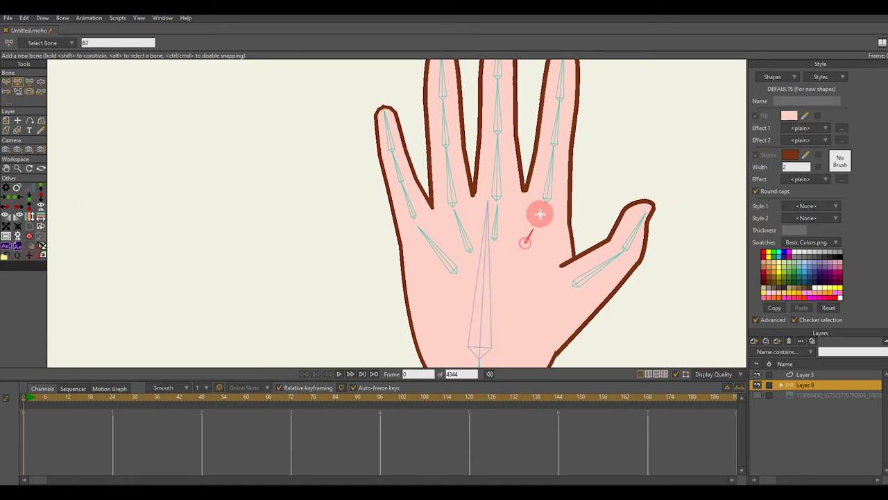
key("z")
left_click(506, 305)
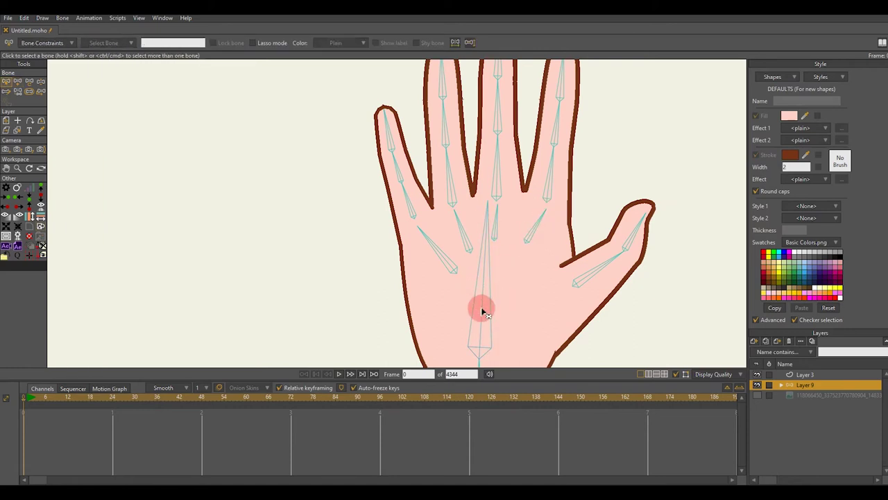
Add a short child bone of the palm bone just below the thumb's base
left_click(481, 310)
key("a")
mouse_move(521, 306)
left_mouse_down()
mouse_move(567, 285)
mouse_move(551, 258)
mouse_move(550, 218)
left_mouse_up()
scroll(566, 285, "down", 4)
scroll(569, 224, "up", 2)
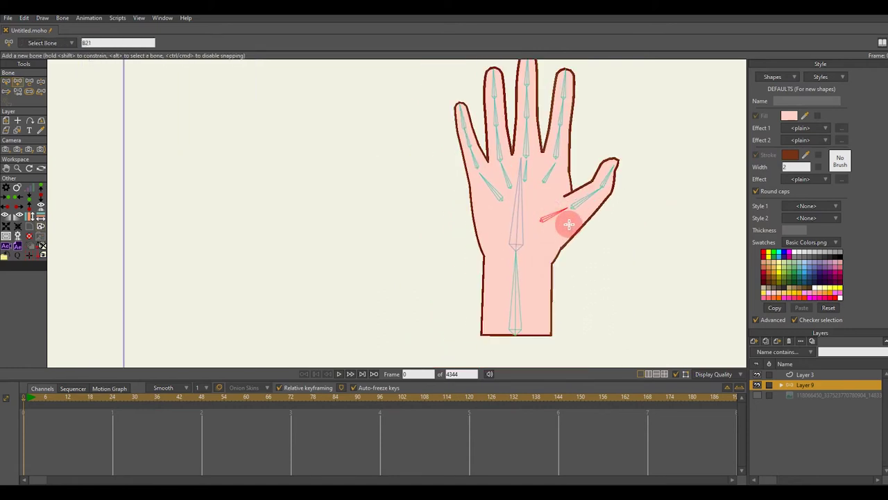
Bind the base points of the thumb's Layer 7 to the new thumb knuckle bone
right_click(569, 225, "alt")
scroll(568, 228, "up", 5)
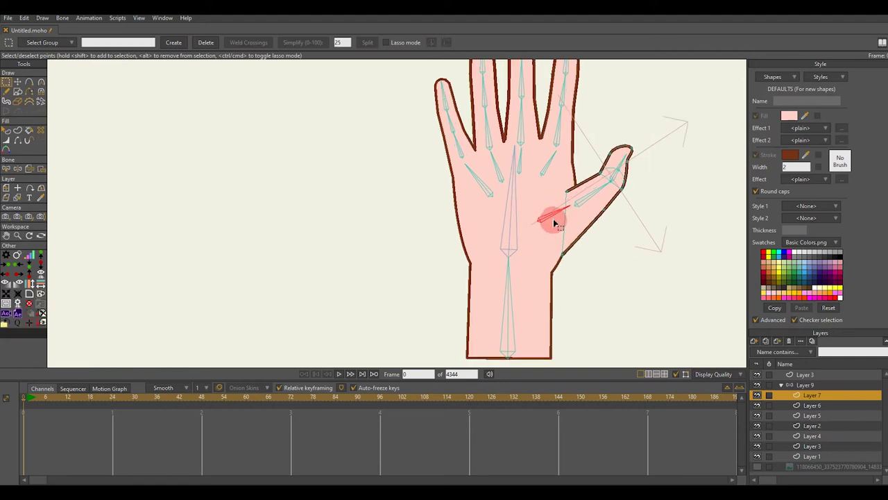
key("t")
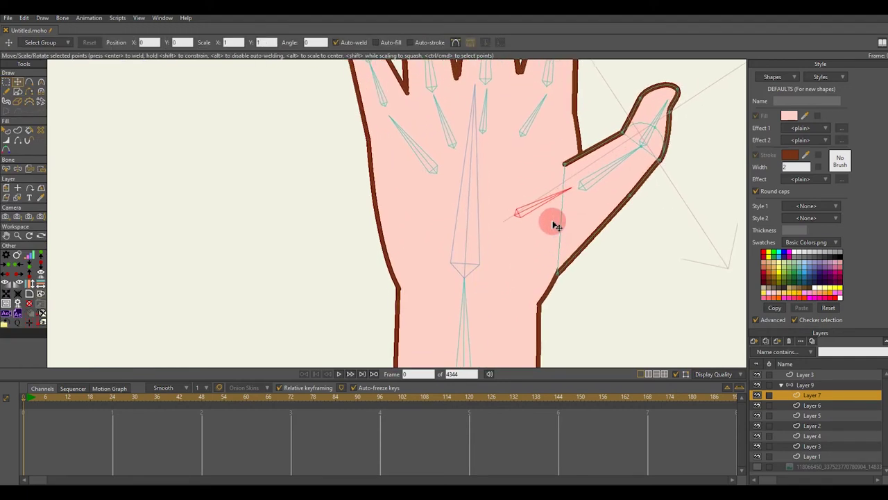
key("i")
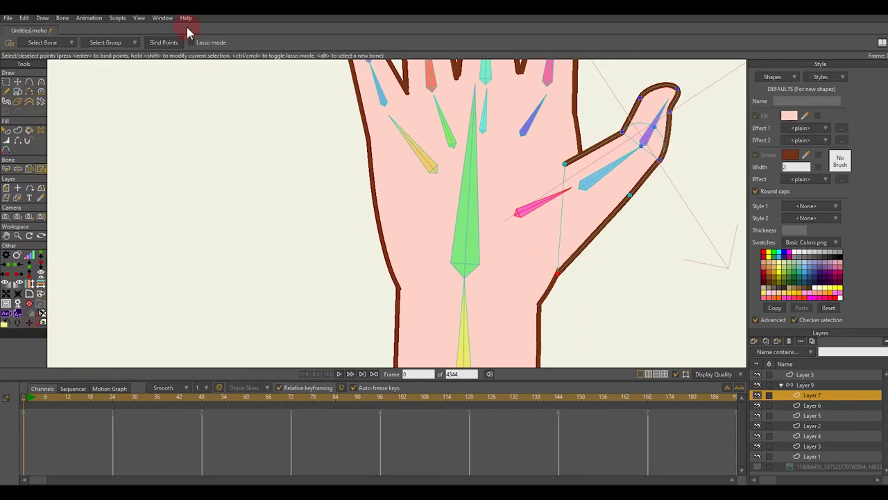
left_click(439, 86)
left_click_drag(588, 278, 572, 316)
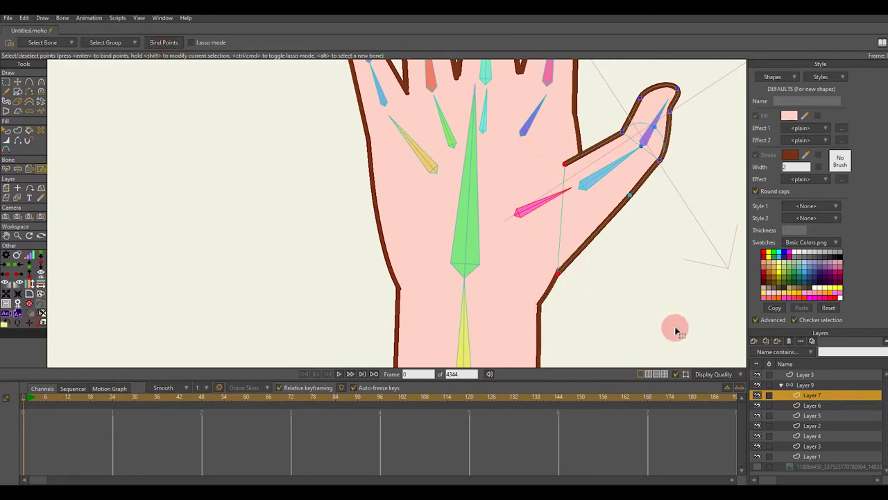
Test the thumb on Layer 9 by moving its lower bone, and undo the move
left_click(793, 386)
scroll(478, 220, "down", 1)
scroll(585, 173, "up", 1)
key("t")
left_click_drag(596, 187, 590, 186)
key("ctrl+z")
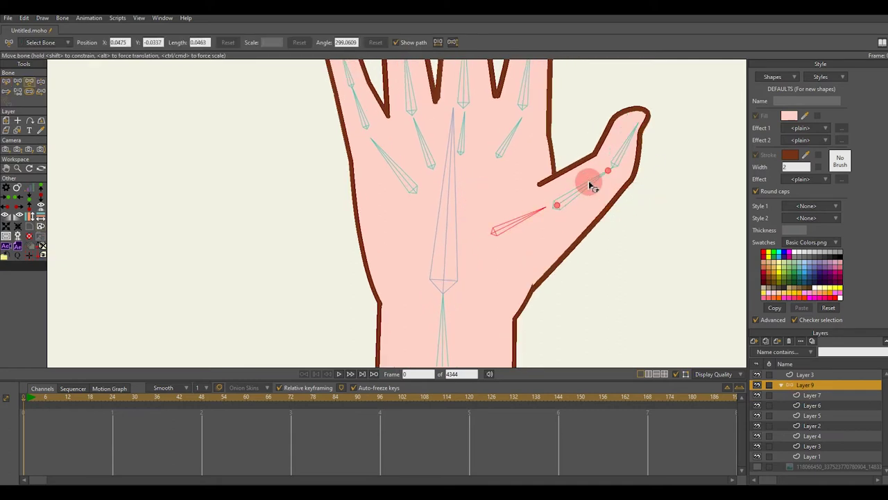
Reduce the bone strength of all the hand's bones together and clear the selection
key("s")
scroll(589, 184, "down", 4)
key("b")
left_click_drag(660, 254, 331, 59)
key("s")
left_click_drag(407, 202, 46, 403)
key("t")
key("b")
left_click(354, 280)
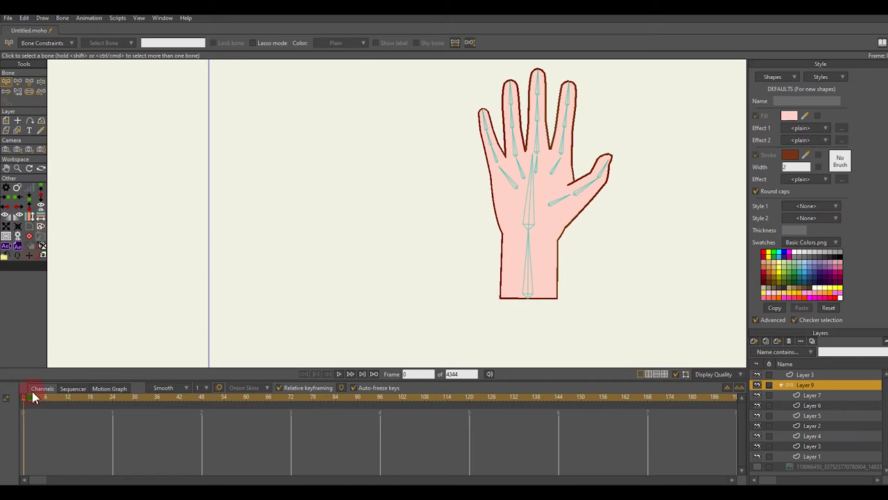
Try moving the thumb's lower bone to check how the thumb deforms
key("z")
scroll(661, 186, "up", 2)
left_click_drag(557, 184, 492, 204)
scroll(491, 203, "up", 2)
Bind the two base points of the index finger's Layer 6 to the knuckle bone below that finger
right_click(490, 198, "alt")
scroll(489, 195, "up", 2)
right_click(507, 178, "alt")
scroll(494, 197, "up", 2)
key("b")
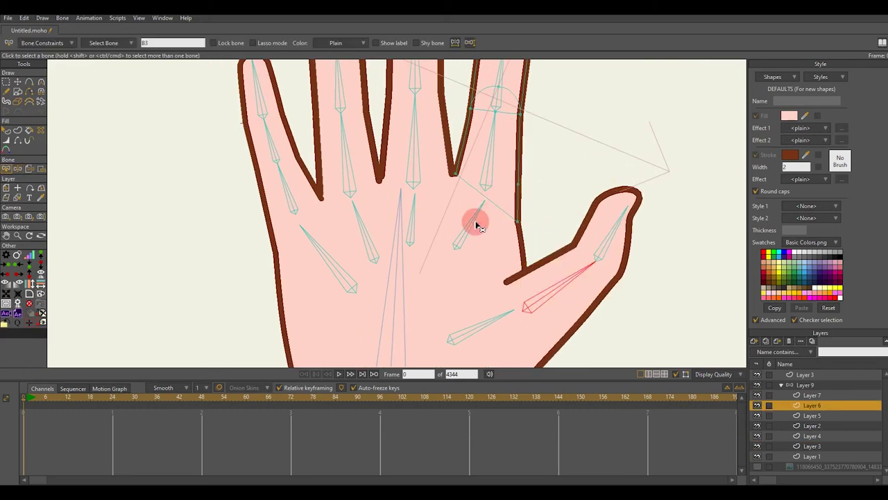
left_click(476, 221)
key("i")
left_click_drag(437, 170, 538, 239)
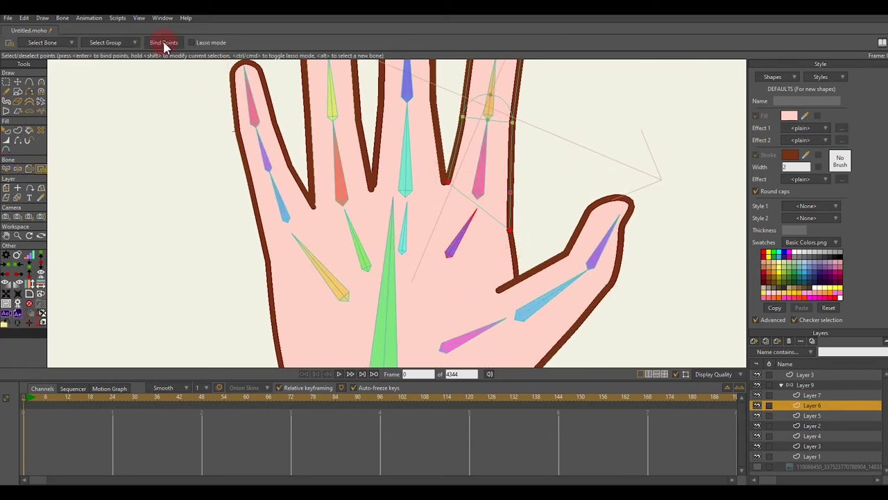
left_click(164, 43)
Bind the base points of the middle finger's Layer 5 to the knuckle bone below the middle finger
left_click_drag(395, 197, 435, 188)
key("b")
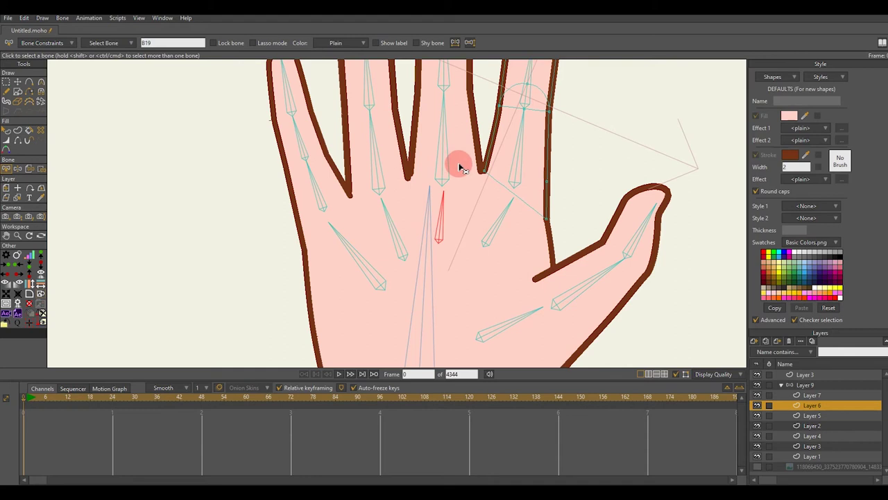
right_click(458, 166, "alt")
key("i")
left_click_drag(497, 201, 396, 169)
left_click(164, 46)
right_click(546, 167, "alt")
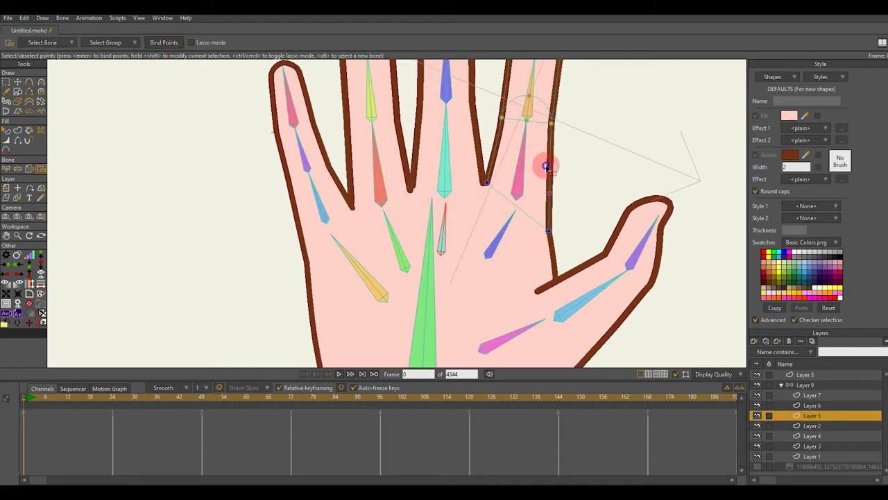
Bind the base points of the ring finger's Layer 2 to the knuckle bone below the ring finger
key("t")
scroll(523, 200, "down", 2)
scroll(485, 188, "up", 1)
right_click(432, 196, "alt")
key("b")
left_click(450, 247)
key("i")
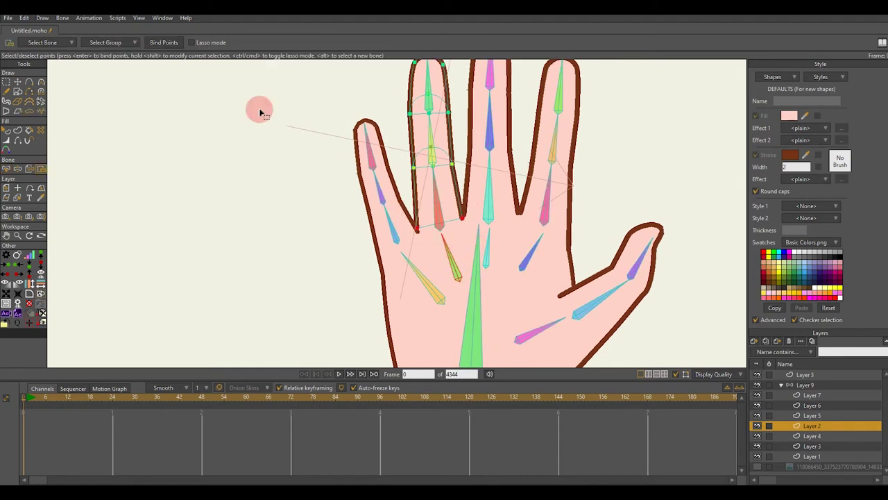
Bind the base points of the little finger's Layer 4 to the knuckle bone below the little finger
key("b")
right_click(423, 206, "alt")
scroll(437, 247, "up", 2)
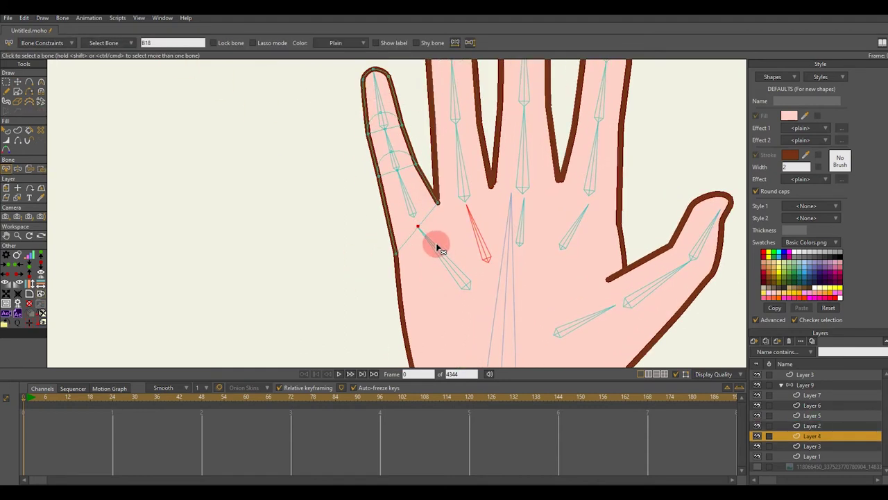
key("t")
scroll(423, 235, "up", 2)
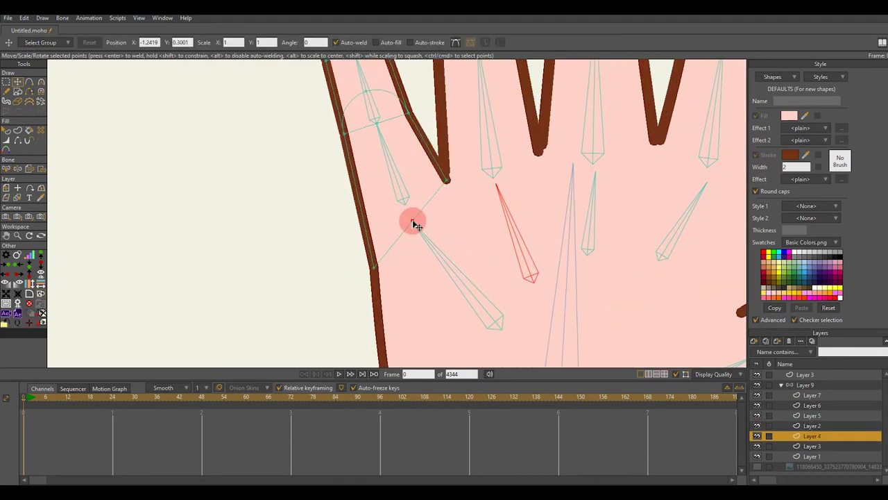
key("b")
scroll(444, 251, "down", 2)
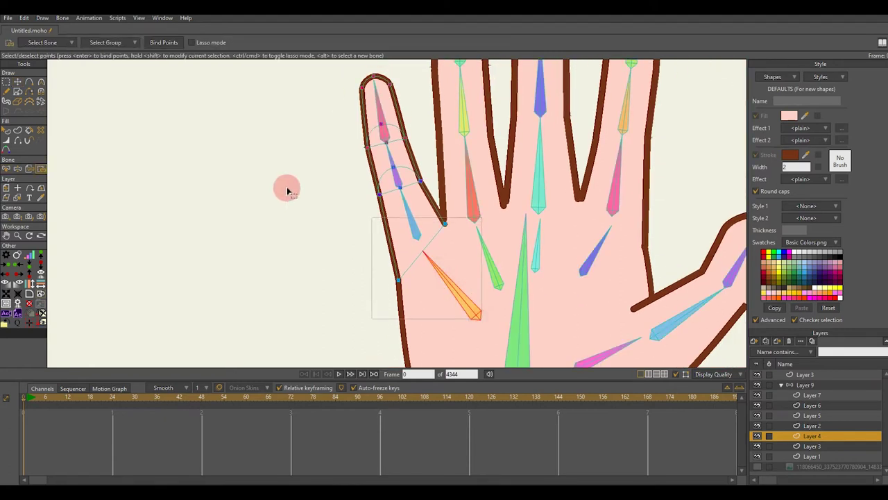
Test the Layer 9 rig on a later frame by moving the finger, thumb and knuckle bones, and return to frame 0
left_click(797, 386)
left_click(48, 397)
key("t")
scroll(405, 211, "up", 2)
left_click_drag(405, 211, 370, 206)
scroll(469, 176, "down", 2)
left_click_drag(488, 174, 444, 173)
left_click_drag(494, 173, 504, 170)
left_click_drag(565, 173, 549, 187)
scroll(494, 204, "down", 2)
left_click_drag(577, 243, 568, 237)
mouse_move(511, 168)
left_mouse_down()
mouse_move(504, 176)
mouse_move(519, 172)
left_mouse_up()
scroll(491, 201, "up", 2)
left_click_drag(586, 179, 555, 168)
mouse_move(442, 181)
left_mouse_down()
mouse_move(490, 165)
mouse_move(430, 175)
left_mouse_up()
left_click_drag(408, 197, 528, 165)
scroll(526, 161, "down", 3)
left_click_drag(548, 167, 548, 166)
left_click(7, 398)
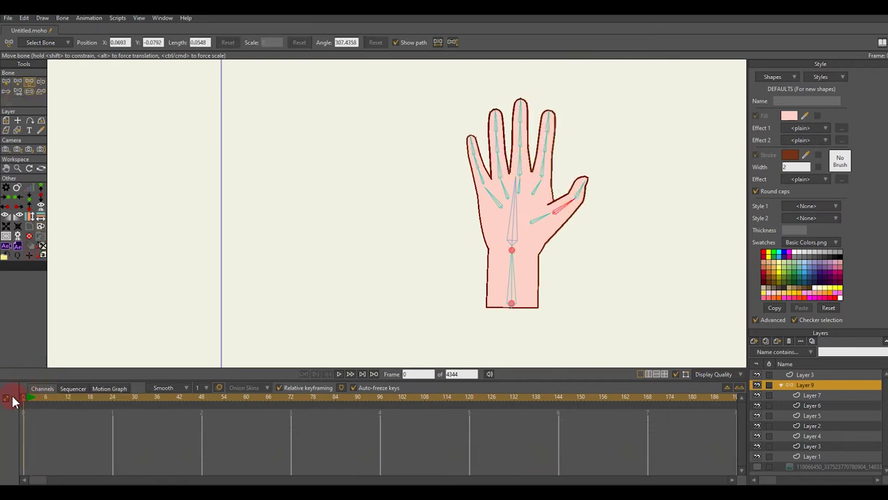
Collapse Layer 9 and shift the reference image so its second hand lies behind the vector hand, hiding the image when done
left_click(757, 467)
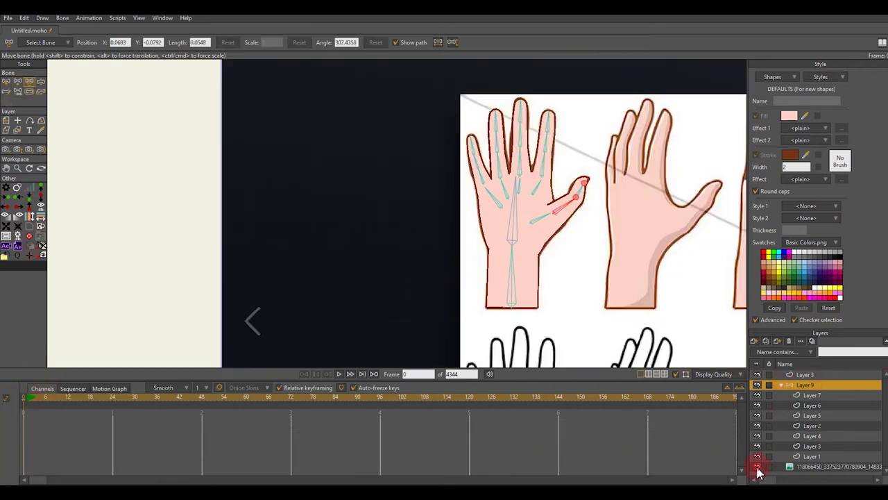
left_click(782, 387)
left_click(798, 395)
scroll(536, 202, "down", 2)
left_click_drag(537, 202, 460, 217)
scroll(465, 190, "down", 2)
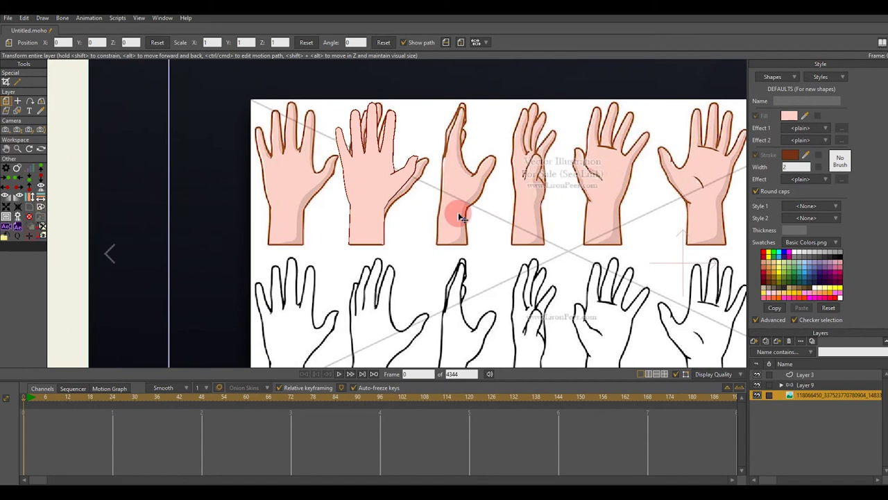
left_click(805, 385)
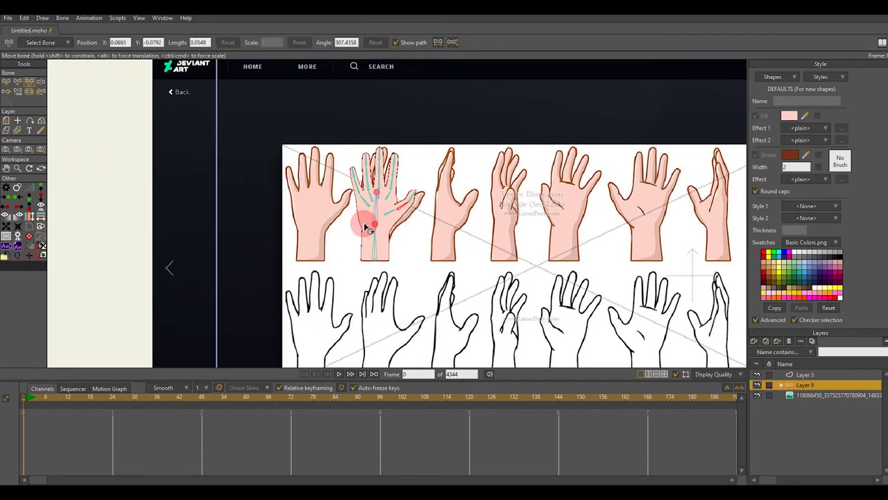
left_click(757, 396)
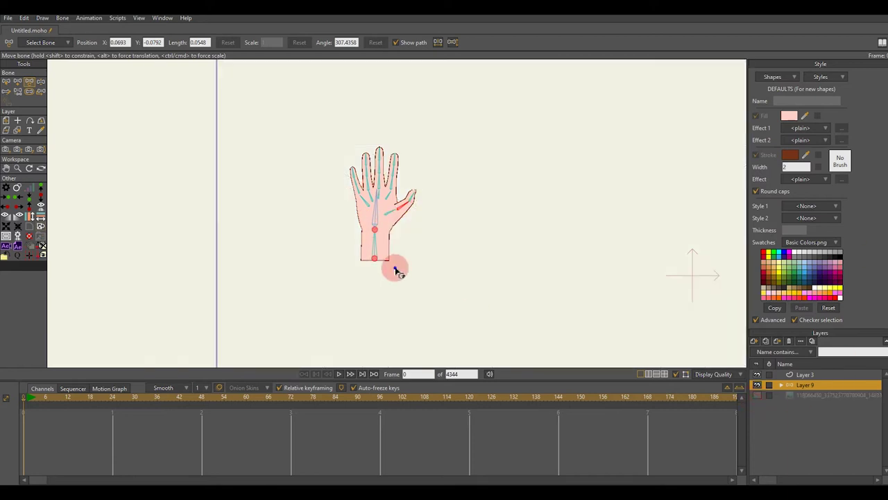
Draw a standalone vertical bone beside the hand in Layer 9
key("a")
left_click_drag(523, 269, 526, 182)
key("t")
key("b")
scroll(532, 264, "up", 1)
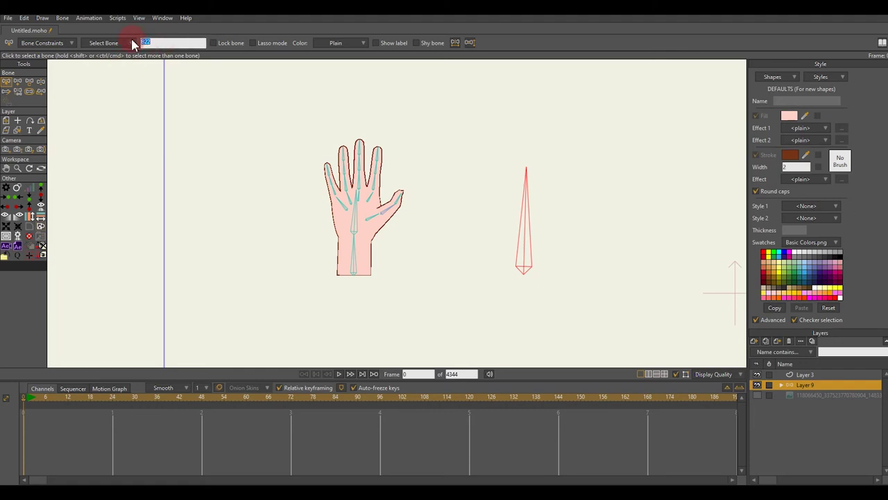
Open the Actions window and delete the leftover B14 action
key("ctrl+shift+a")
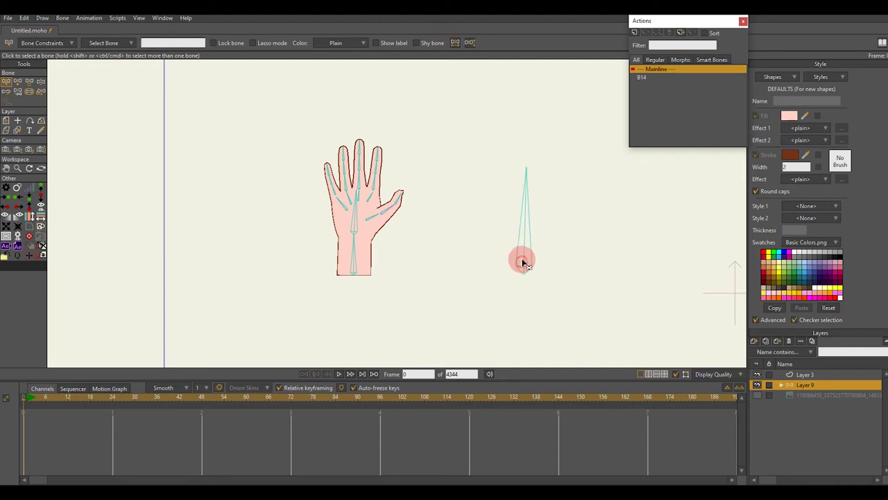
left_click_drag(524, 263, 523, 192)
left_click(641, 81)
left_click(664, 44)
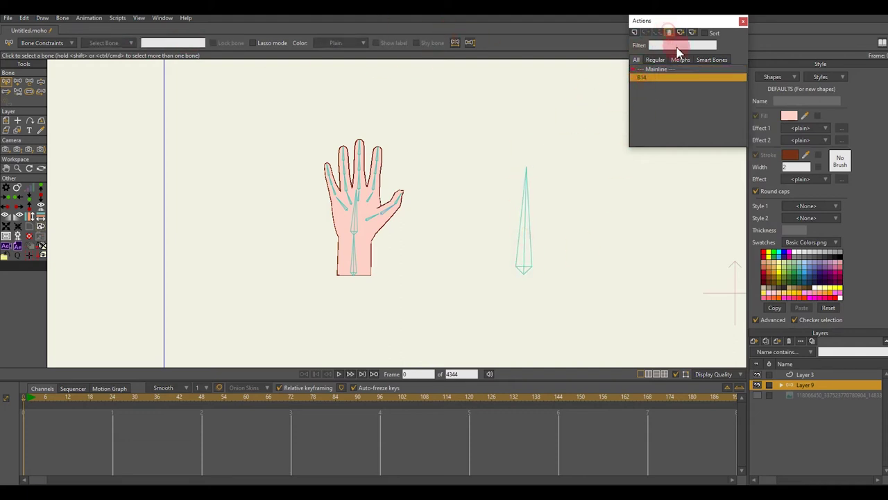
Delete the standalone bone beside the hand and close the Actions window
left_click(525, 263)
left_click(743, 21)
left_click(44, 89)
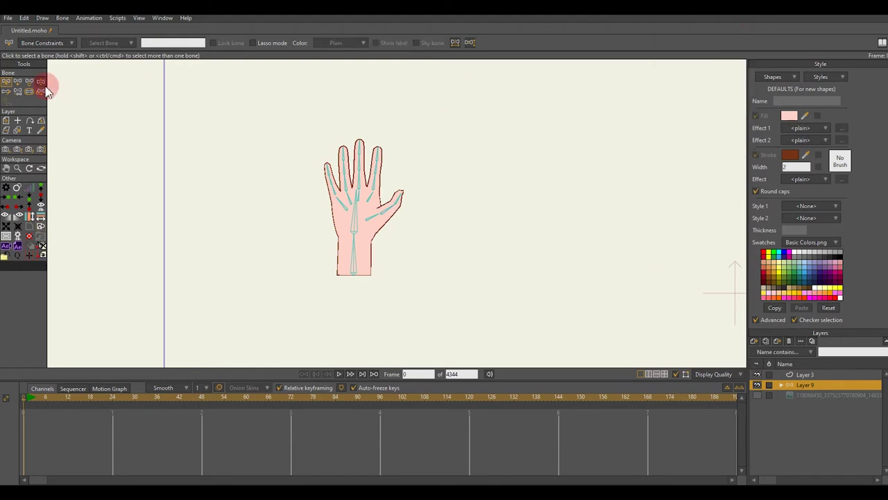
Draw a new vertical control bone beside the hand and limit its angle to between -70 and 70 degrees
left_click_drag(521, 251, 522, 173)
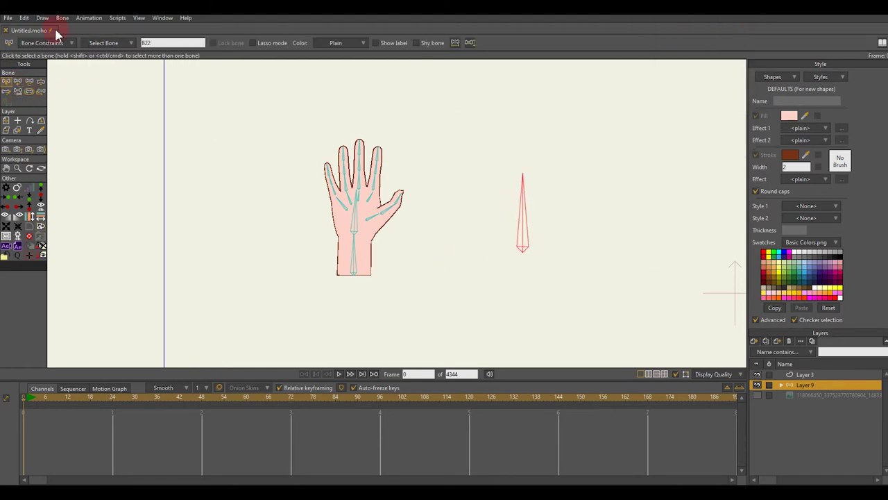
left_click(45, 46)
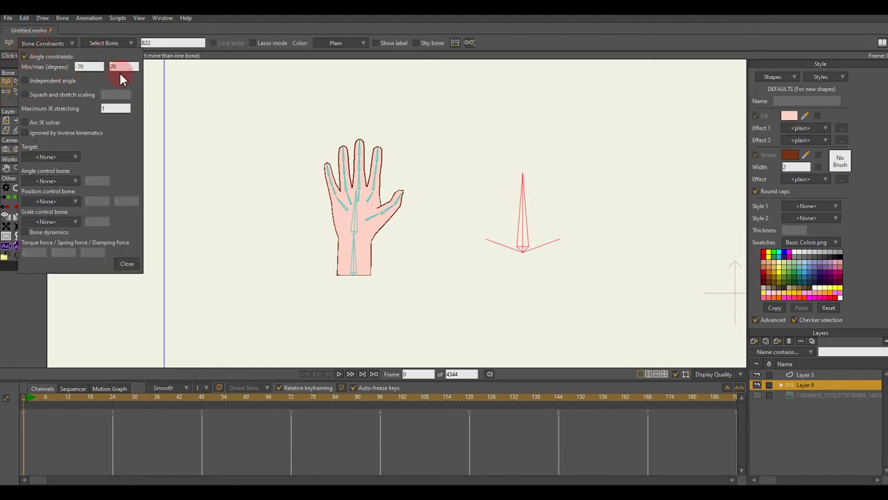
left_click(127, 264)
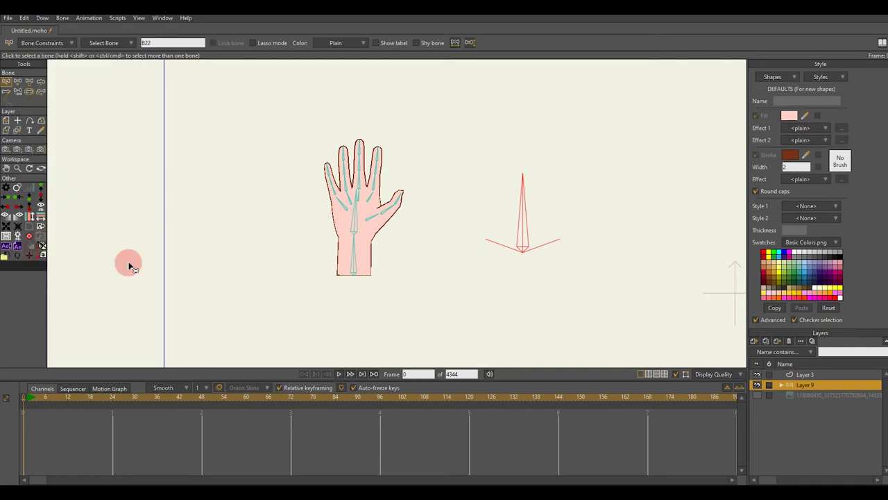
Show the reference image and create a smart bone action for control bone B22, returning to the mainline when done
key("ctrl+k")
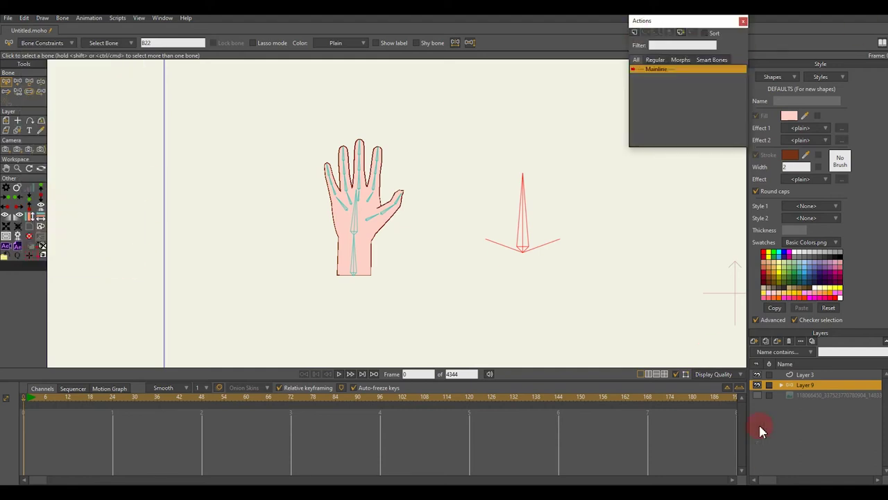
left_click(757, 395)
left_click(634, 32)
left_click(446, 263)
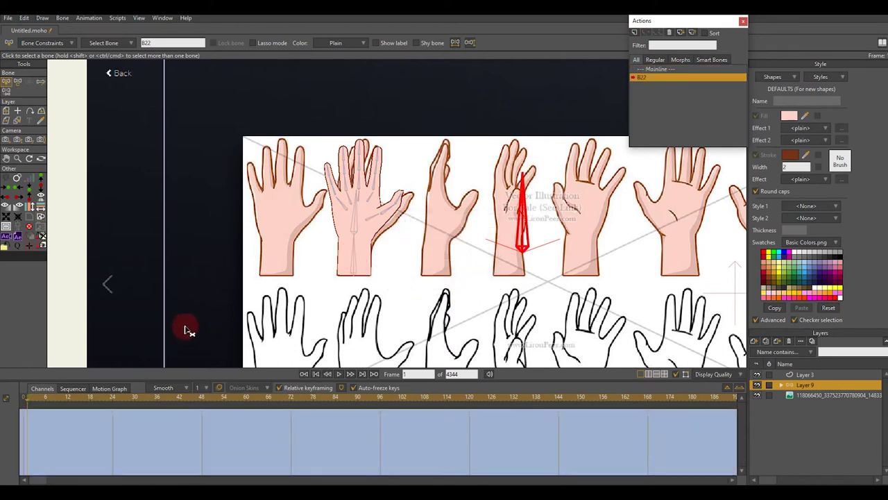
double_click(676, 70)
left_click(742, 22)
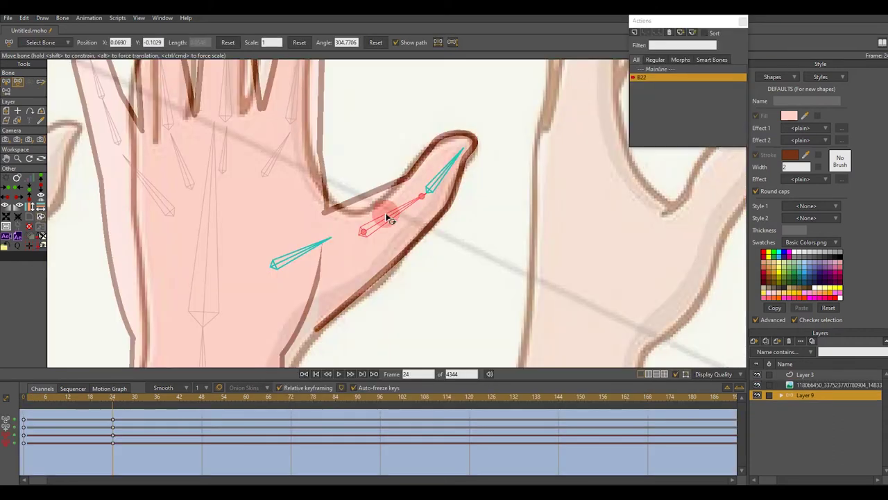
Reopen the B22 action on Layer 9 at frame 24 and expand the bone group's layers
scroll(399, 212, "up", 2)
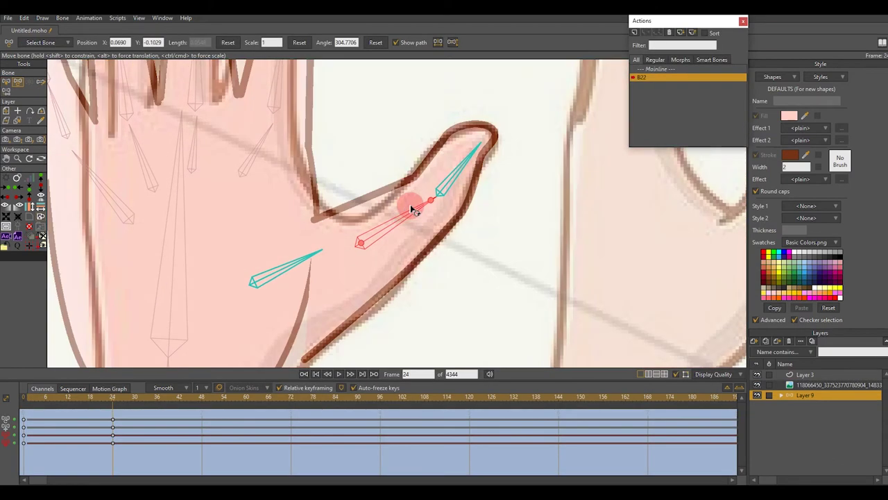
scroll(374, 239, "down", 4)
left_click_drag(350, 278, 372, 227)
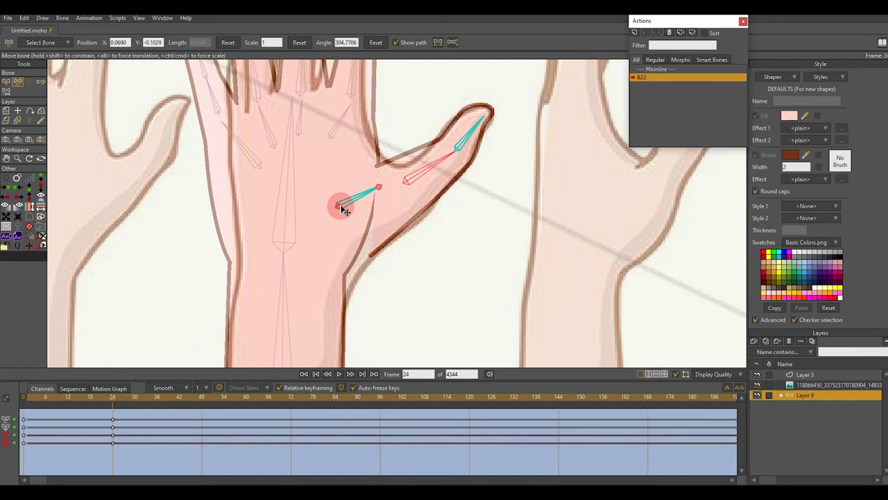
scroll(345, 211, "down", 5)
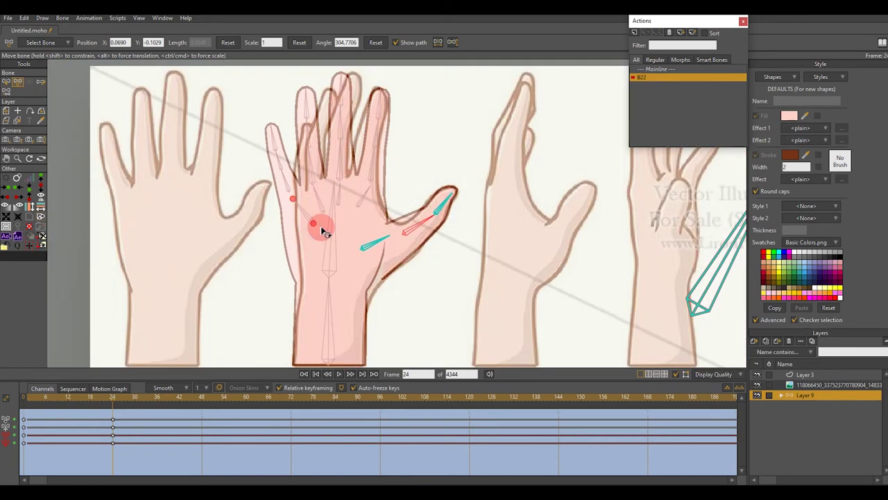
left_click_drag(366, 290, 378, 278)
right_click(390, 269, "alt")
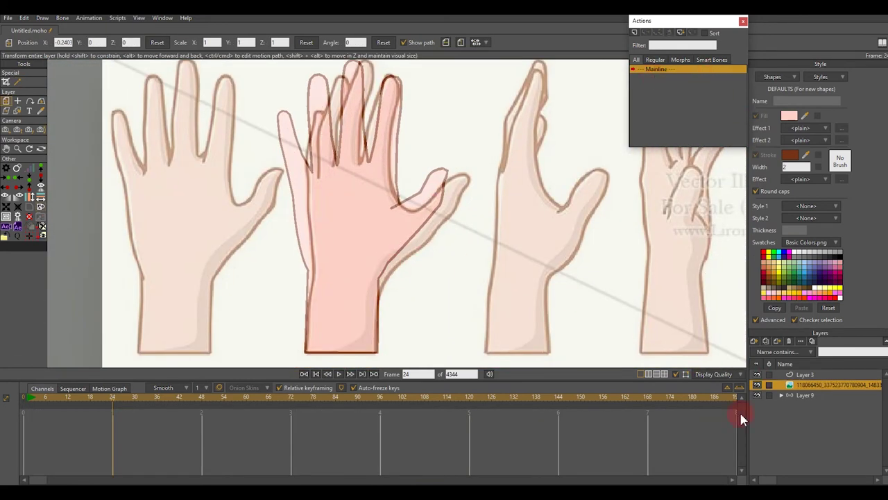
left_click(803, 396)
double_click(653, 79)
left_click(112, 397)
left_click(782, 395)
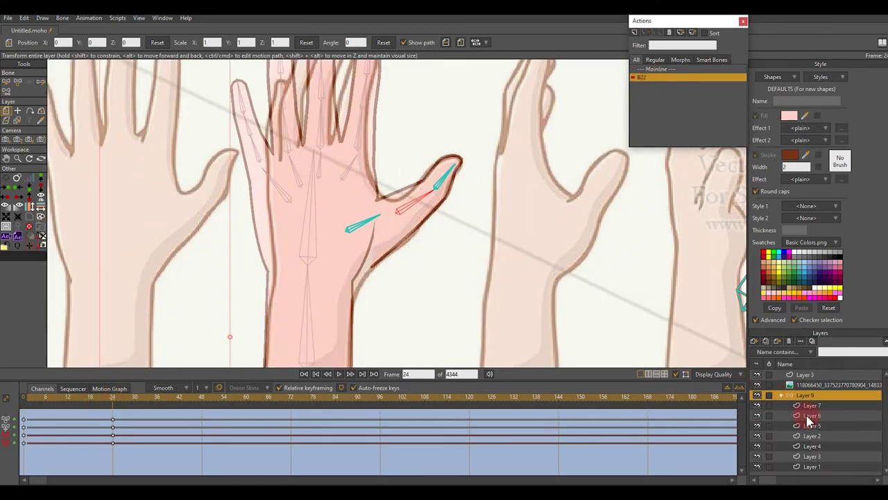
Reshape the palm outline on Layer 3 at frame 24, fitting its thumb-side and wrist points to the reference hand
left_click(812, 466)
left_click(812, 456)
scroll(333, 208, "up", 8)
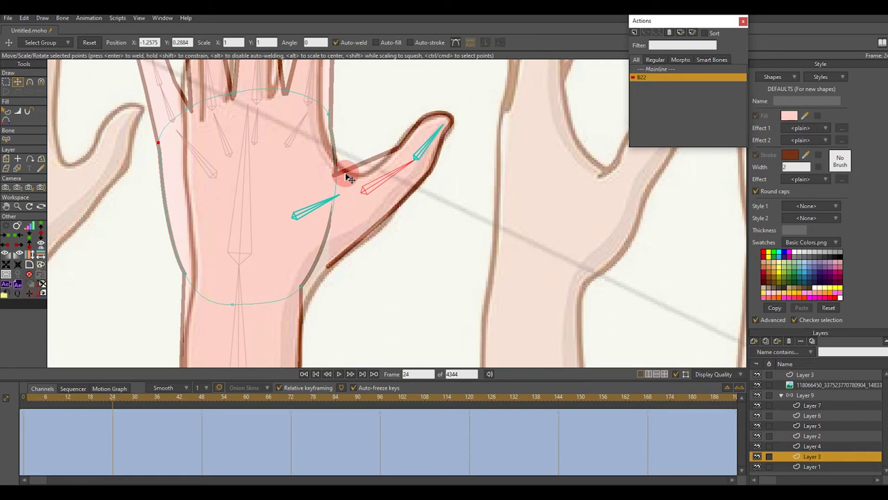
scroll(350, 241, "up", 6)
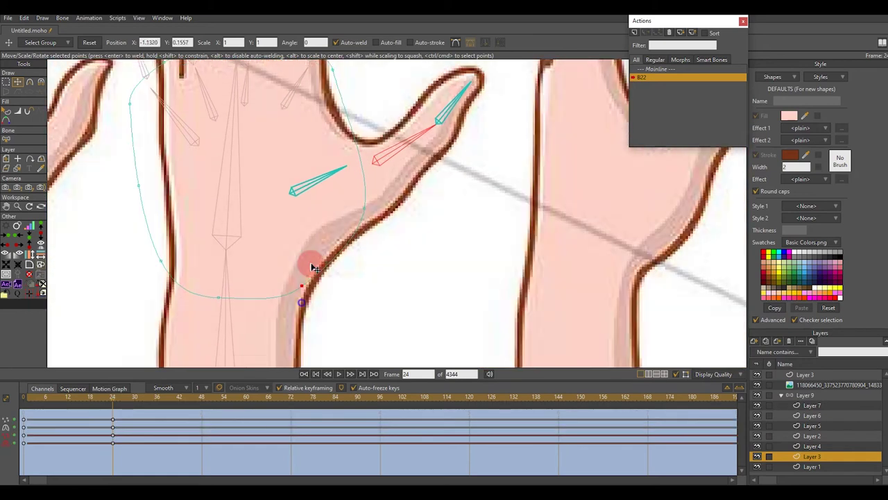
left_click_drag(374, 181, 361, 217)
key("c")
key("t")
scroll(380, 157, "down", 1)
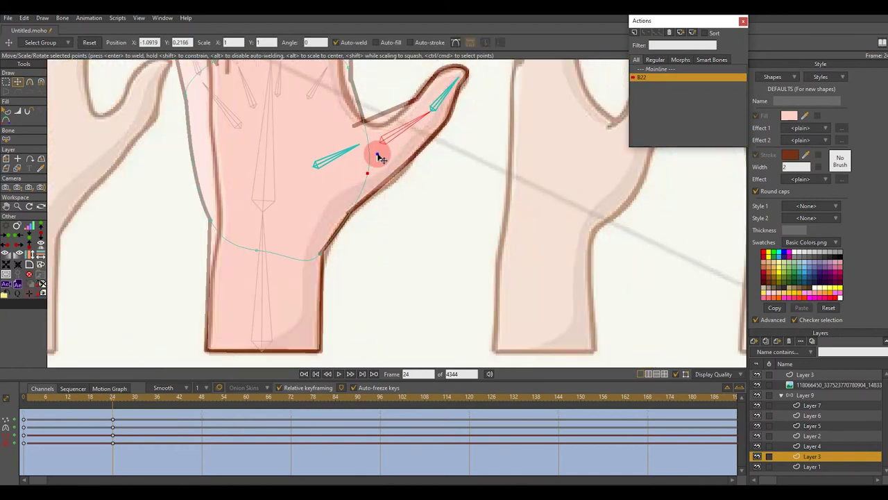
left_click_drag(381, 156, 386, 206)
scroll(388, 202, "up", 1)
left_click(410, 213)
right_click(410, 212)
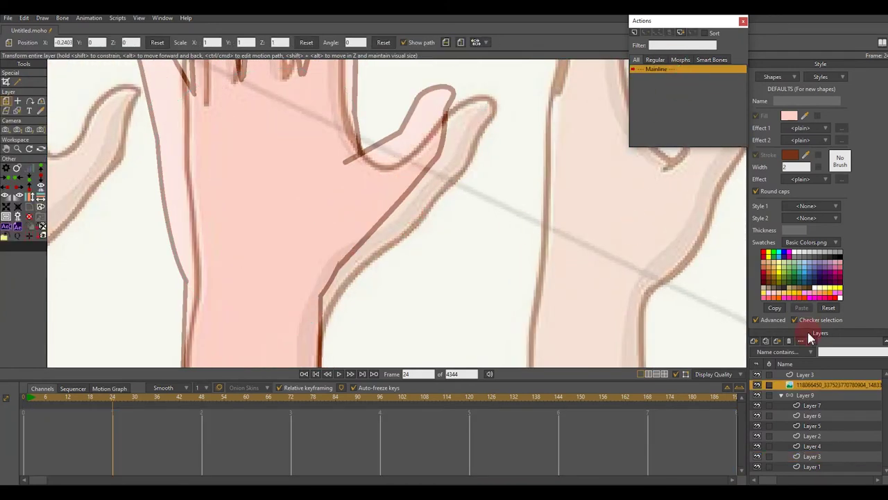
Reopen the B22 action from Layer 9 and return to frame 24 with the bone group selected
left_click(805, 395)
left_click(652, 77)
left_click(813, 466)
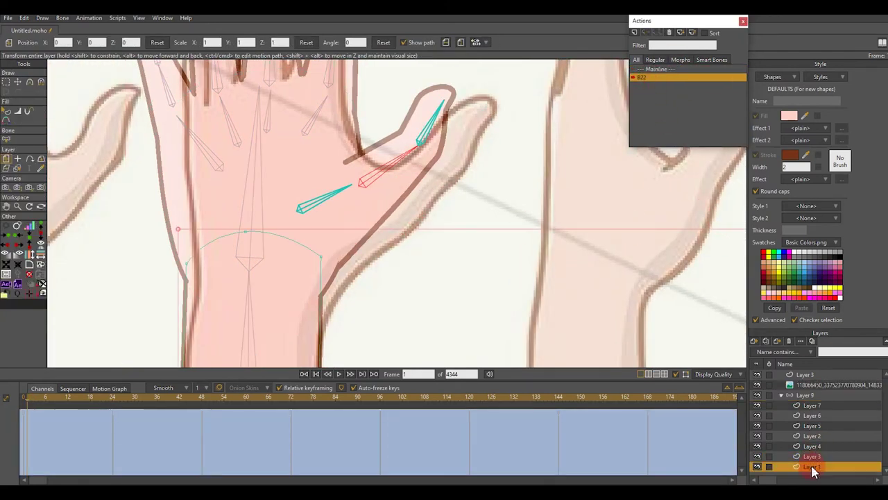
left_click_drag(57, 408, 119, 412)
left_click(803, 394)
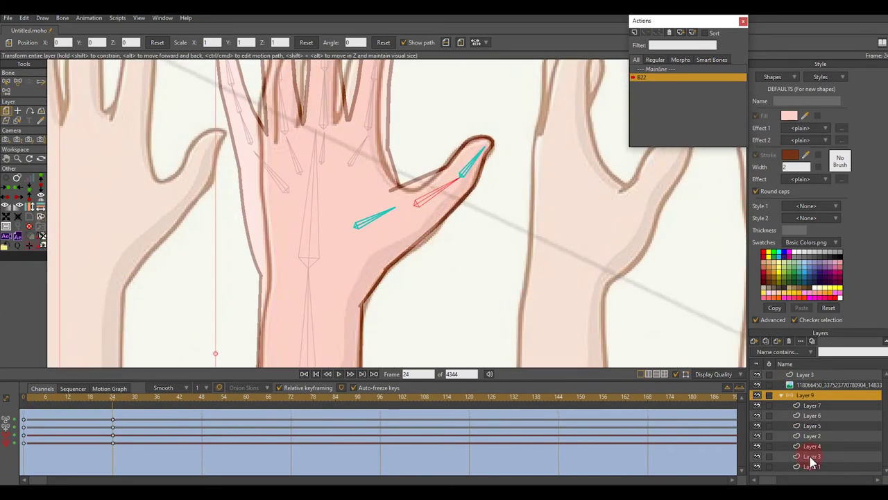
Move the palm's little-finger-side points on Layer 3 inward to follow the reference outline
left_click(812, 457)
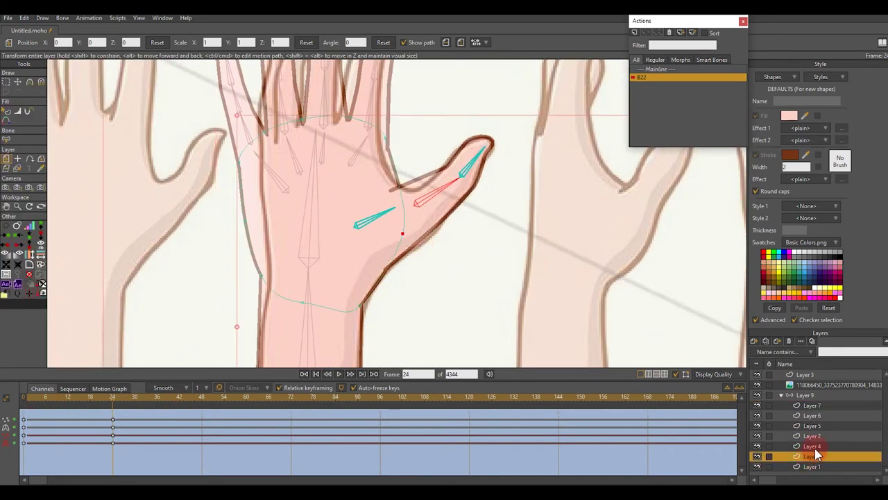
scroll(264, 164, "up", 4)
left_click(247, 187)
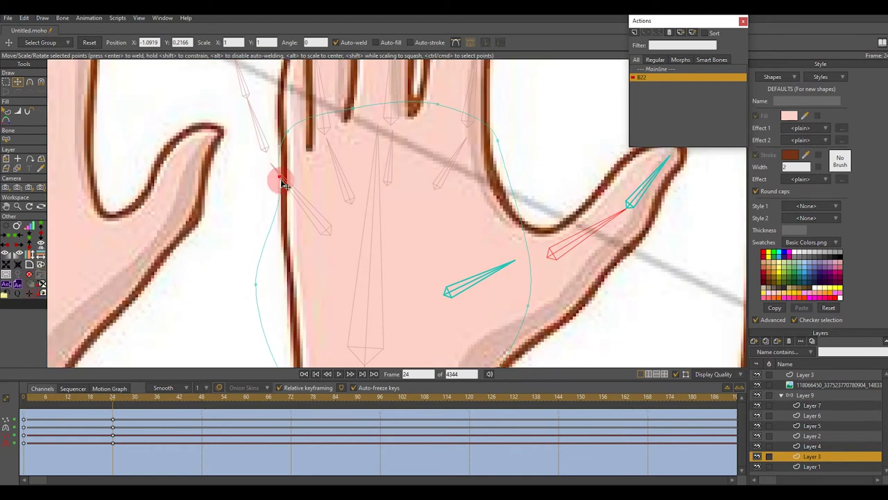
scroll(281, 181, "down", 1)
left_click_drag(259, 209, 287, 208)
left_click_drag(280, 288, 312, 208)
Adjust the forearm's upper points on Layer 1 so the wrist lines up with the reference
left_click(828, 467)
scroll(314, 206, "down", 2)
left_click_drag(392, 170, 389, 255)
scroll(390, 255, "up", 1)
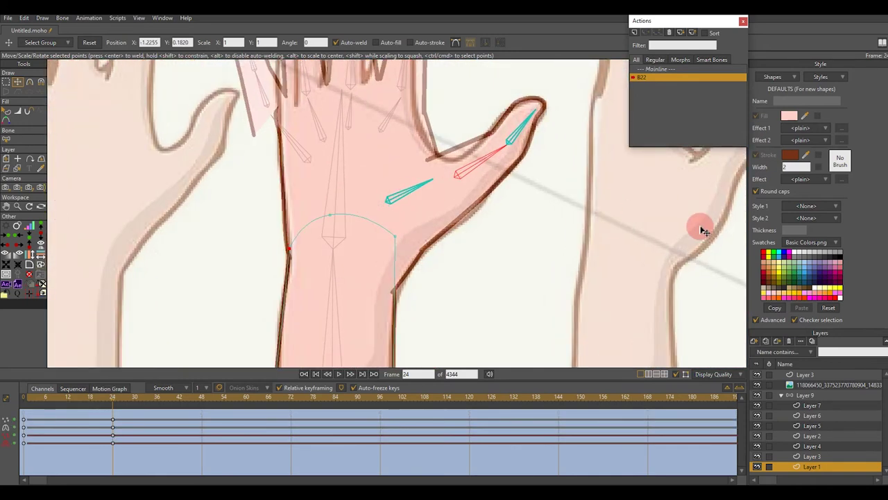
Reposition the little-finger and index-finger base and knuckle bones over the reference fingers, undoing the last index adjustment
left_click(819, 446)
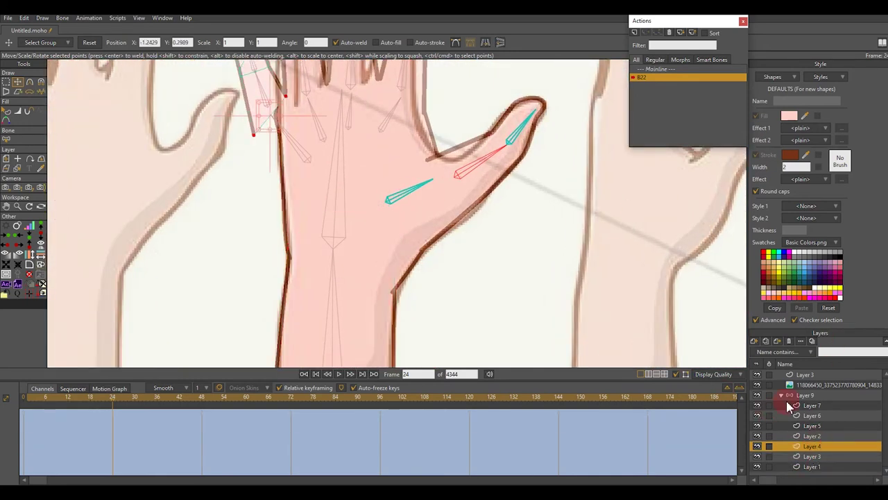
left_click(804, 394)
scroll(327, 208, "down", 2)
scroll(311, 222, "up", 2)
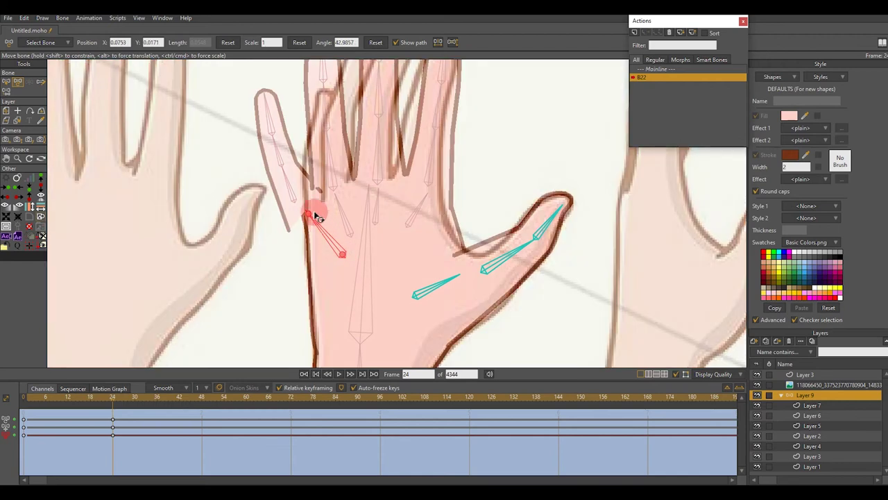
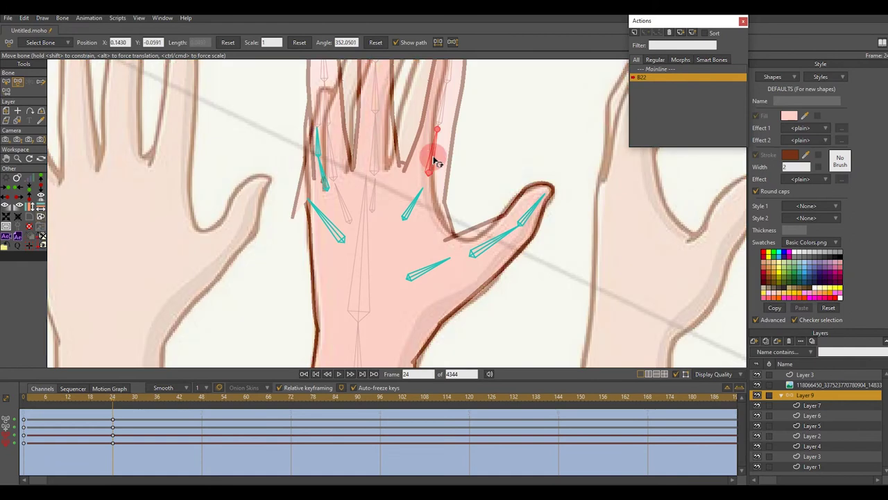
mouse_move(424, 193)
left_mouse_down()
mouse_move(416, 176)
mouse_move(426, 174)
mouse_move(414, 188)
mouse_move(418, 149)
mouse_move(426, 192)
mouse_move(458, 247)
mouse_move(401, 246)
mouse_move(416, 226)
mouse_move(423, 185)
left_mouse_up()
key("ctrl+z")
Move the palm points on Layer 3 below the index finger to match the reference edge toward the thumb
left_click(812, 405)
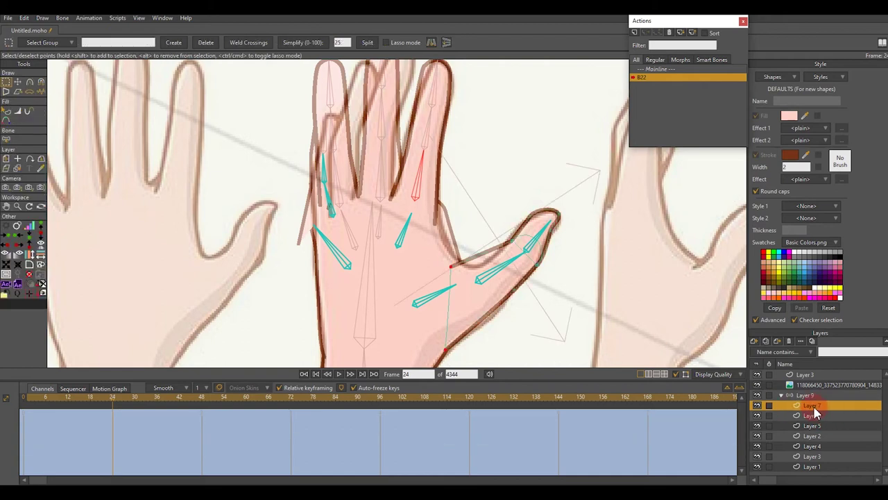
left_click(804, 416)
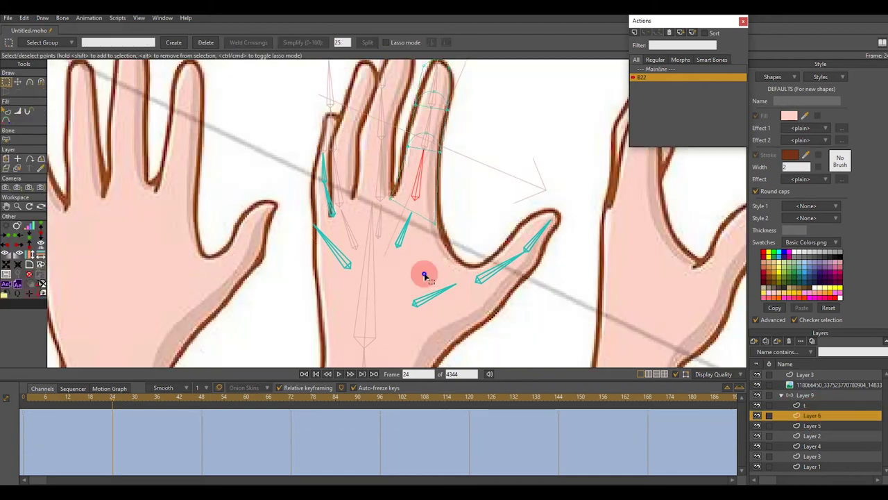
scroll(440, 247, "up", 4)
scroll(441, 239, "down", 1)
left_click(804, 460)
left_click_drag(452, 221, 424, 197)
left_click(438, 190)
key("t")
left_click_drag(459, 270, 451, 242)
left_click_drag(462, 324, 469, 248)
Adjust the curvature of the palm edge between the index finger and the thumb on Layer 3
scroll(466, 229, "down", 2)
scroll(464, 230, "up", 1)
key("c")
left_click_drag(460, 196, 437, 217)
scroll(466, 221, "up", 2)
scroll(478, 232, "down", 2)
scroll(493, 238, "up", 1)
Reposition the thumb's base points on layer t and curve its upper edge along the reference
left_click(819, 446)
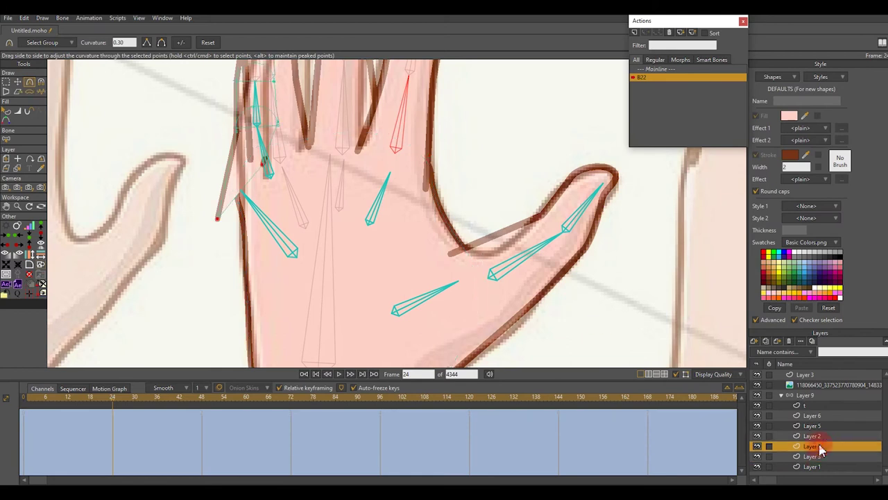
left_click(821, 416)
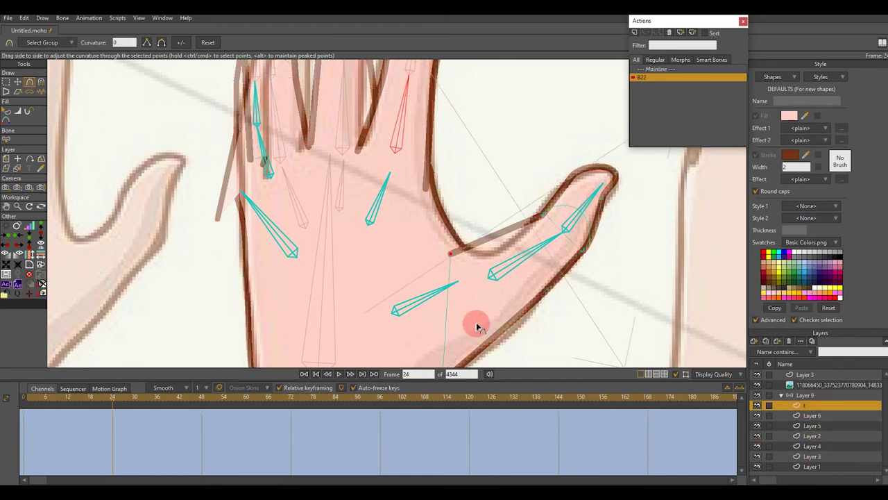
scroll(484, 229, "up", 2)
key("t")
left_click_drag(483, 222, 478, 243)
key("c")
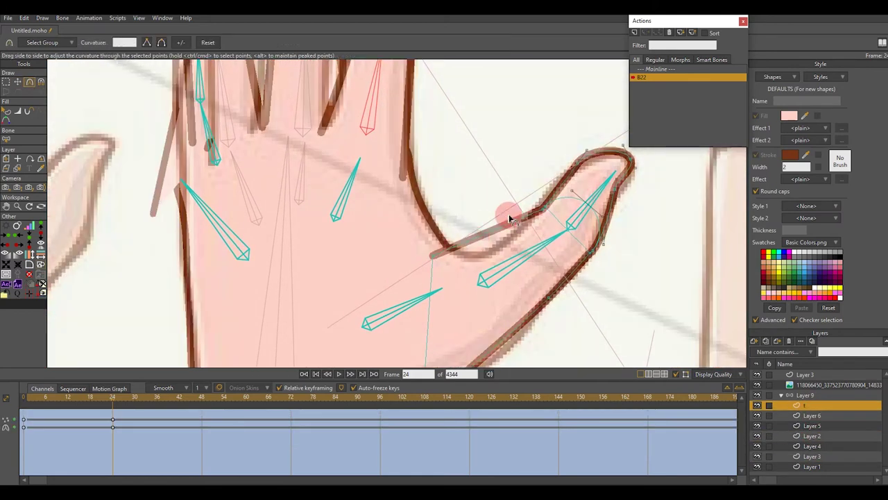
scroll(464, 239, "up", 2)
left_click(423, 264)
left_click_drag(431, 270, 471, 264)
Move the thumb's upper base point on layer t to meet the palm edge at the thumb web
scroll(504, 263, "down", 3)
scroll(470, 264, "up", 3)
key("t")
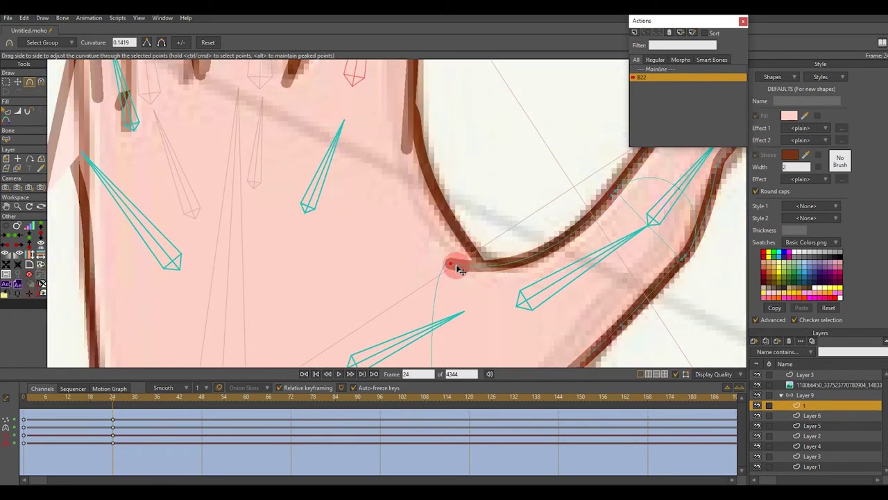
key("t")
scroll(486, 263, "down", 1)
scroll(502, 254, "down", 2)
scroll(539, 236, "up", 2)
scroll(539, 236, "down", 2)
scroll(511, 251, "up", 2)
scroll(528, 264, "down", 2)
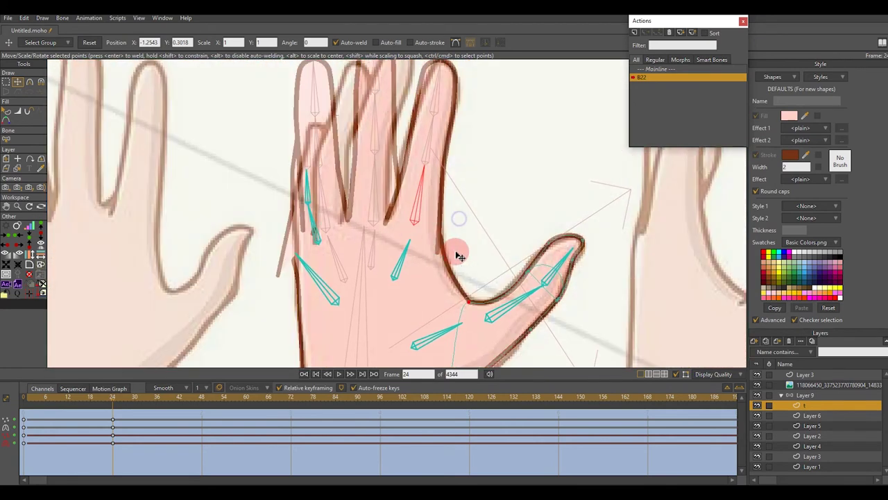
scroll(541, 296, "up", 2)
Move the index finger's base points on Layer 6 to join the palm edge and the reference finger gap
left_click(805, 417)
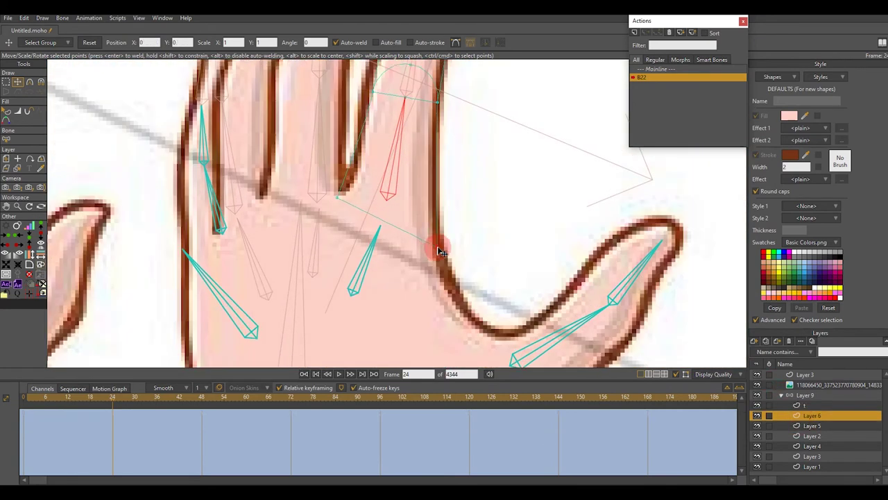
scroll(444, 229, "down", 2)
scroll(420, 278, "up", 2)
scroll(409, 274, "down", 2)
scroll(392, 278, "up", 2)
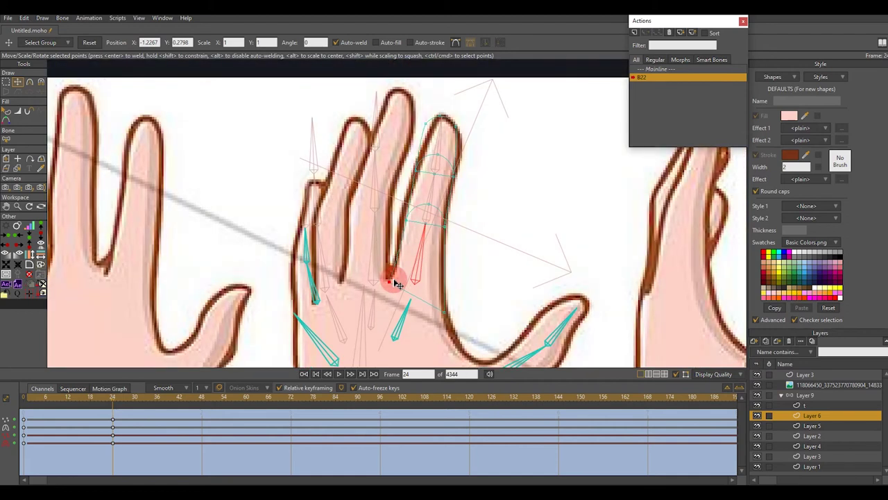
Move the middle finger's base points on Layer 5 to fit the gaps beside the neighbouring fingers
left_click(837, 427)
scroll(432, 317, "down", 2)
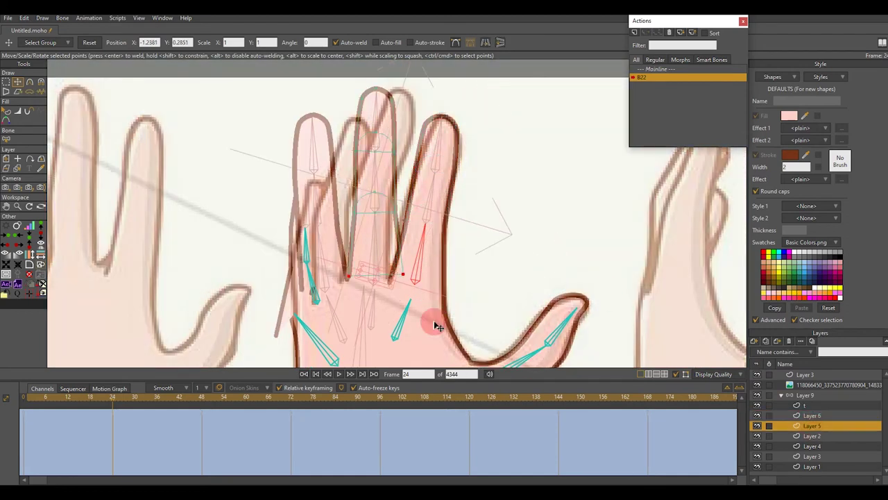
scroll(410, 264, "up", 2)
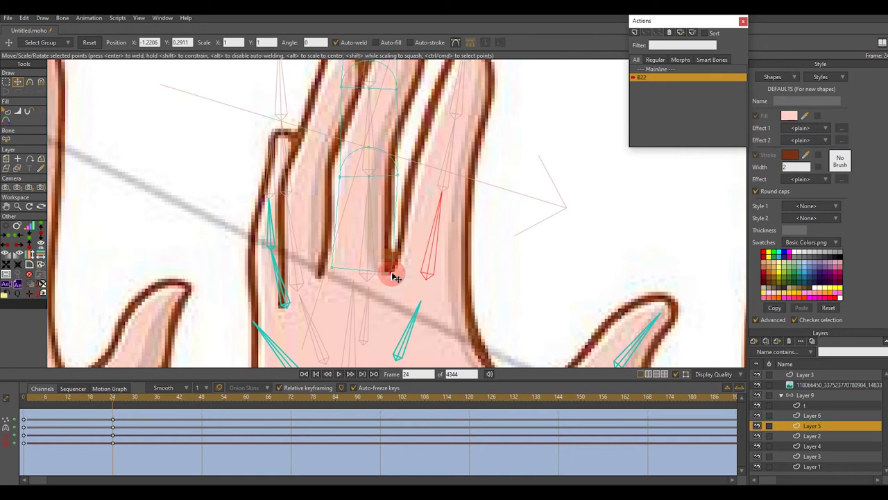
scroll(391, 269, "down", 2)
scroll(377, 258, "up", 2)
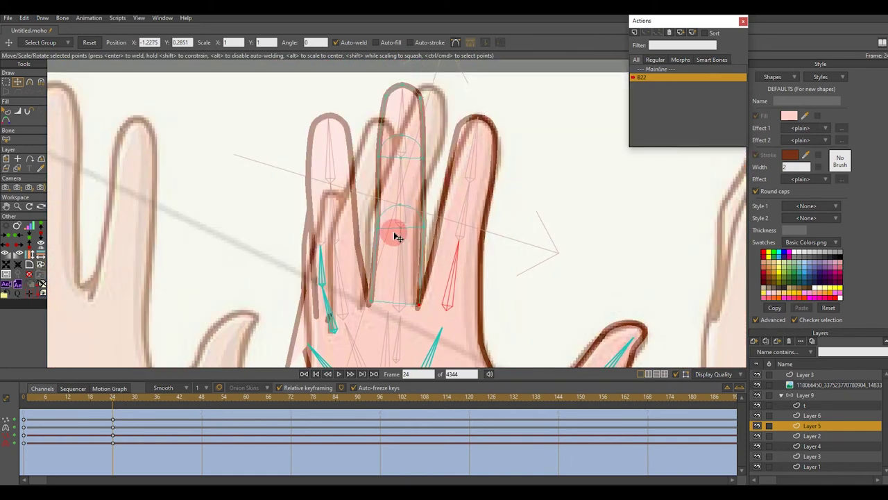
Rotate the middle-finger bone on Layer 9 and reposition the ring finger's base and knuckle bones over the reference
left_click(818, 397)
scroll(408, 191, "up", 1)
left_click_drag(410, 187, 420, 190)
scroll(420, 195, "down", 2)
scroll(420, 203, "down", 2)
scroll(407, 214, "up", 2)
left_click(395, 253)
left_click_drag(394, 253, 392, 221)
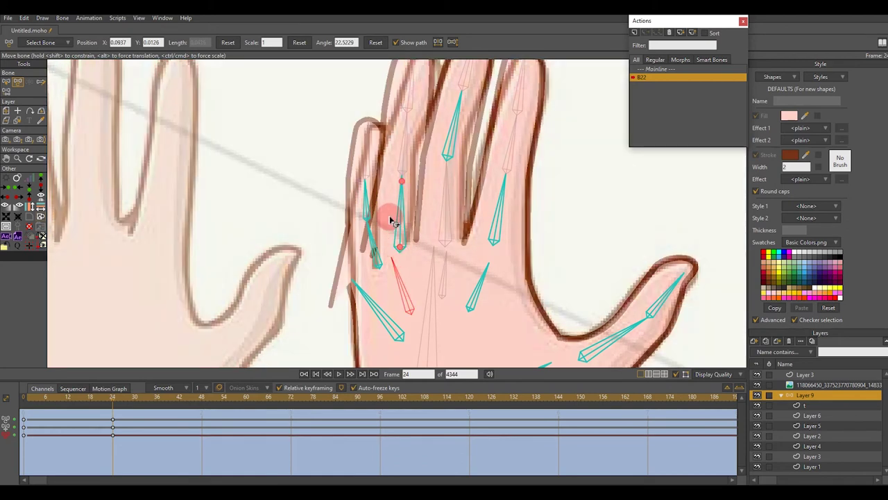
Move the ring finger's base point beside the little finger on Layer 2 to the bottom of the reference gap
left_click(824, 435)
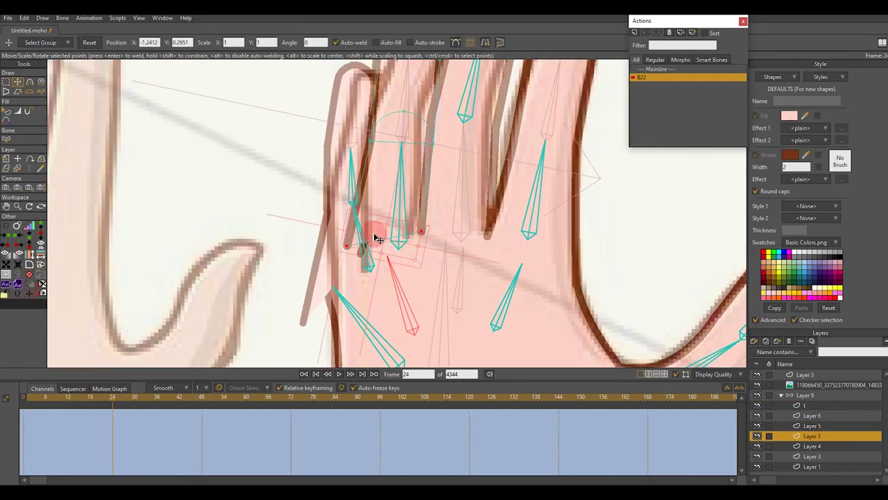
left_click_drag(350, 251, 371, 276)
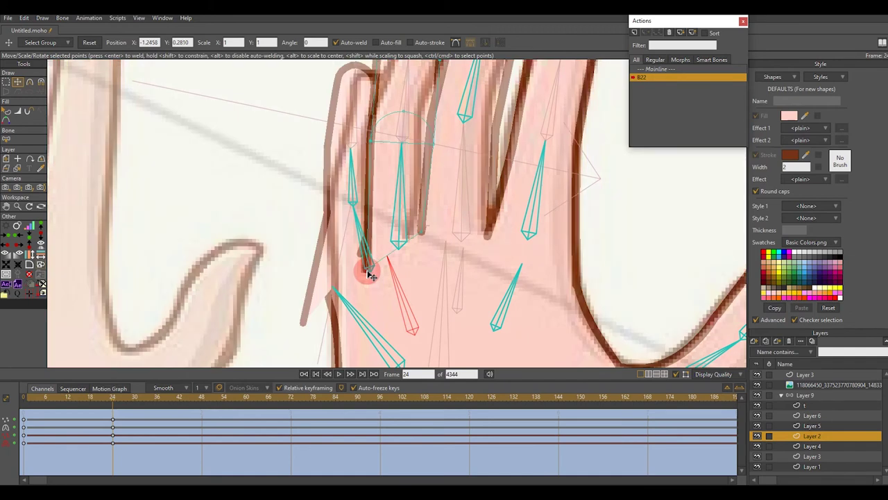
scroll(394, 260, "down", 4)
scroll(410, 252, "up", 2)
scroll(421, 257, "down", 3)
scroll(423, 236, "up", 4)
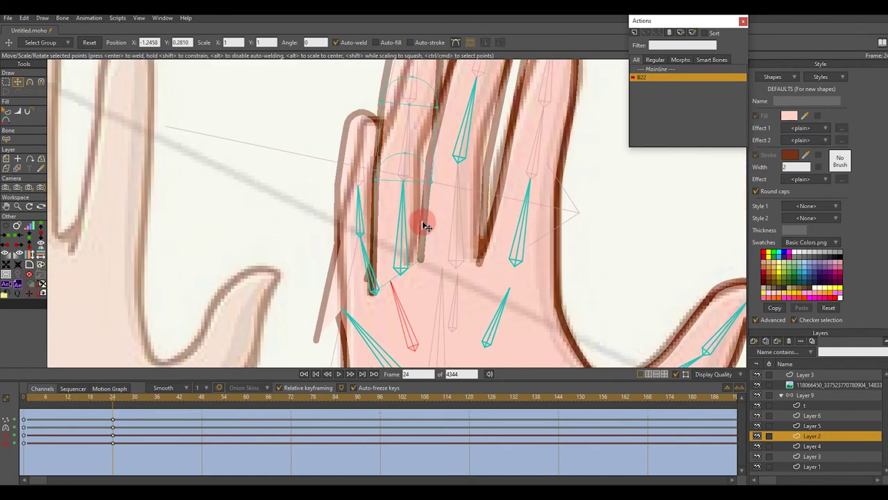
Move the ring finger's other base point on Layer 2 toward the middle finger, inside the palm
scroll(373, 295, "down", 2)
scroll(448, 204, "up", 2)
scroll(435, 172, "down", 1)
left_click_drag(437, 270, 462, 239)
scroll(457, 245, "up", 1)
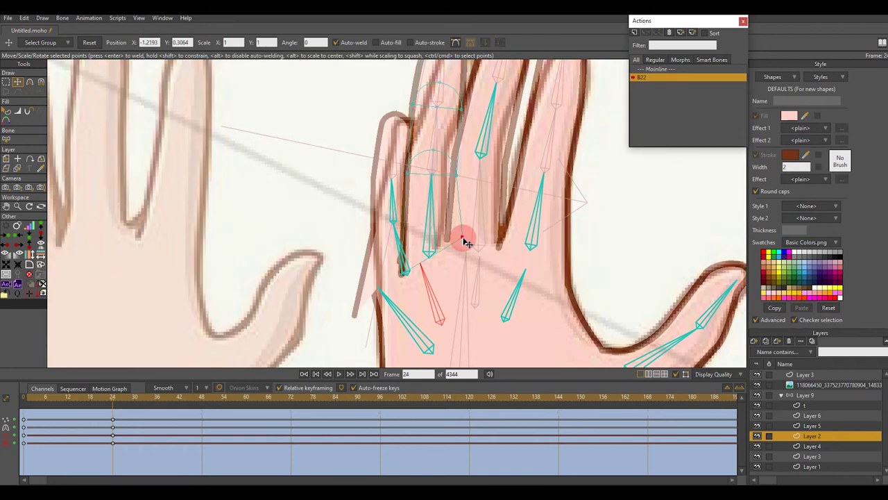
Move the little finger's base points on Layer 4 to join the palm's outer edge and the ring-finger gap
left_click(819, 449)
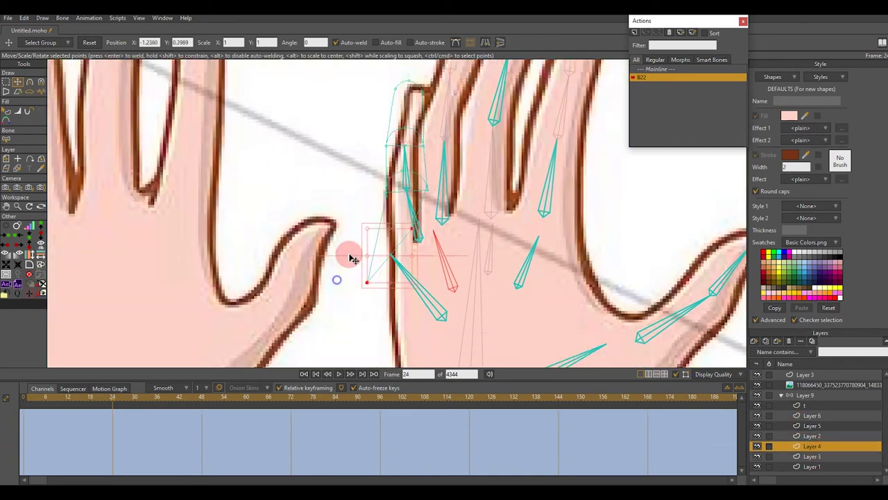
scroll(369, 291, "up", 2)
scroll(472, 132, "down", 2)
scroll(455, 186, "up", 3)
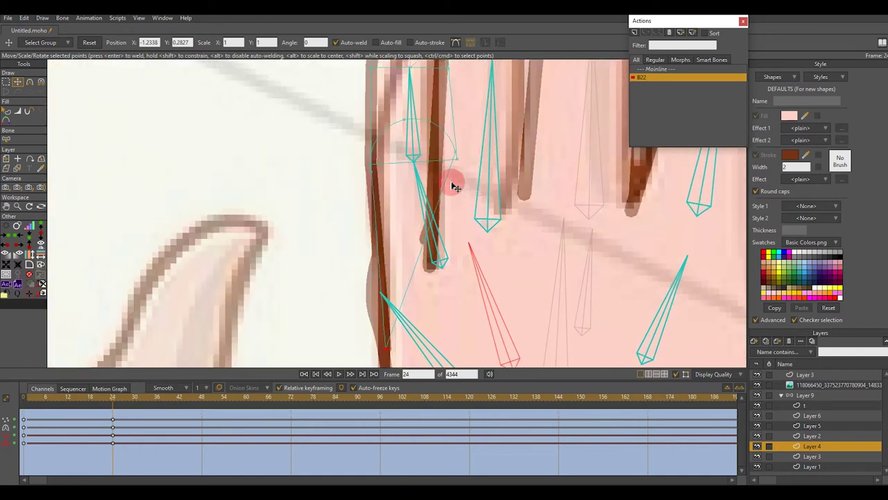
left_click_drag(471, 259, 465, 236)
scroll(463, 229, "down", 3)
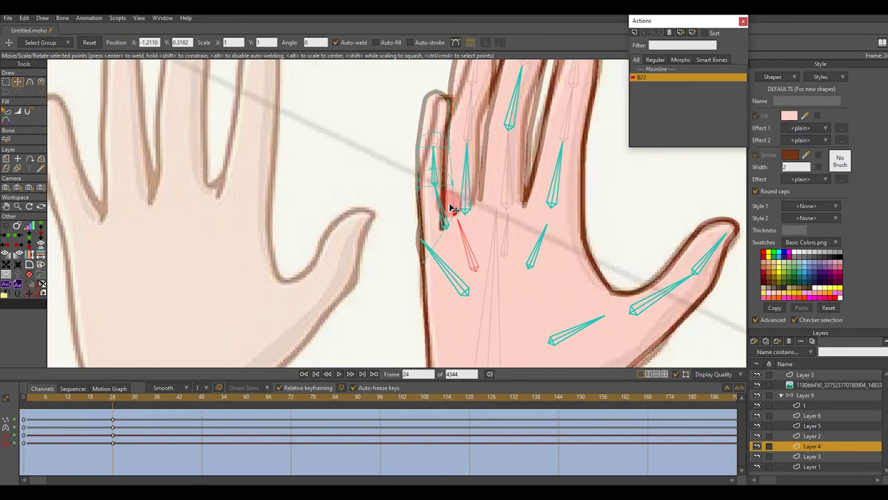
Rotate the little finger's middle bone on Layer 9 to follow the reference finger
left_click(805, 405)
scroll(430, 194, "up", 3)
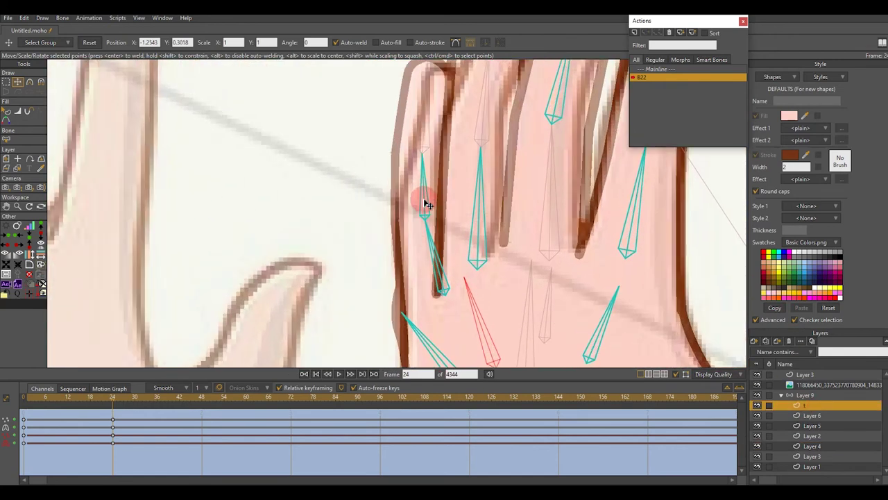
left_click(798, 395)
left_click(419, 193)
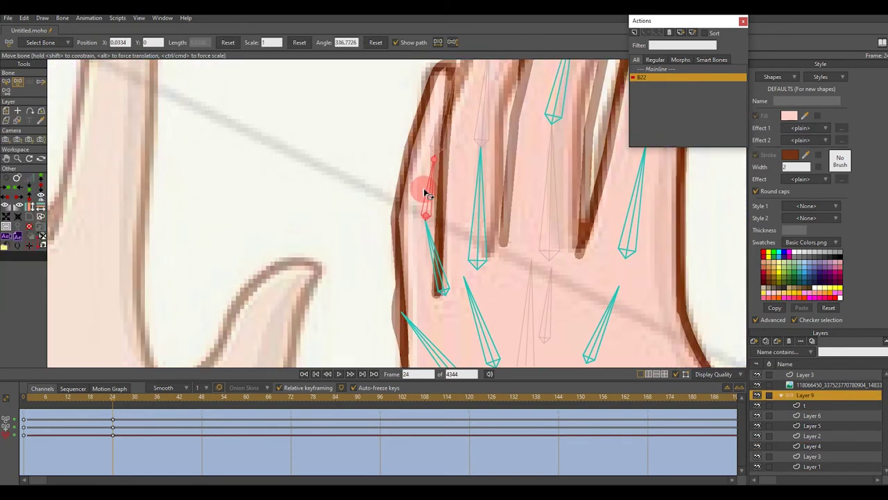
scroll(432, 197, "down", 4)
Adjust the ring finger's middle and tip bones to line up with the reference finger
left_click(416, 197)
scroll(418, 194, "up", 2)
left_click(429, 142)
left_click(420, 190)
left_click(431, 139)
scroll(431, 138, "down", 3)
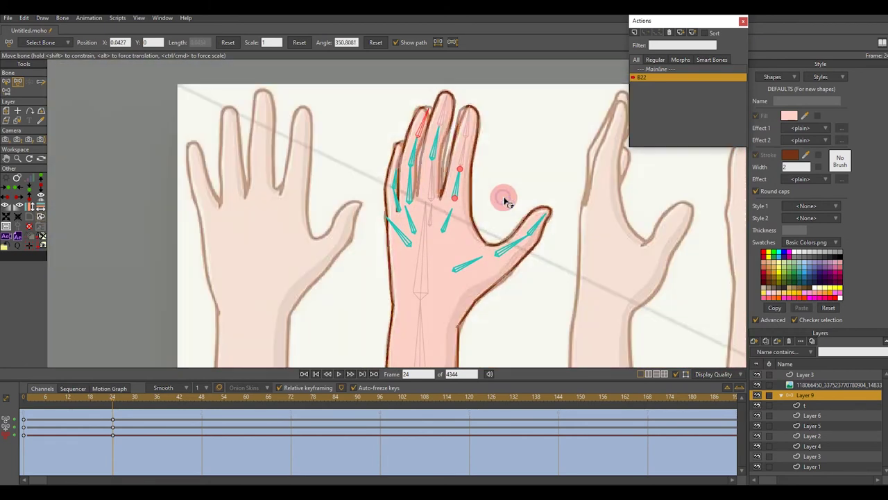
Switch to Mainline, hide the reference image, and rotate the smart bone to test the hand's turn at frame 24
scroll(505, 201, "down", 3)
scroll(512, 188, "up", 4)
double_click(657, 70)
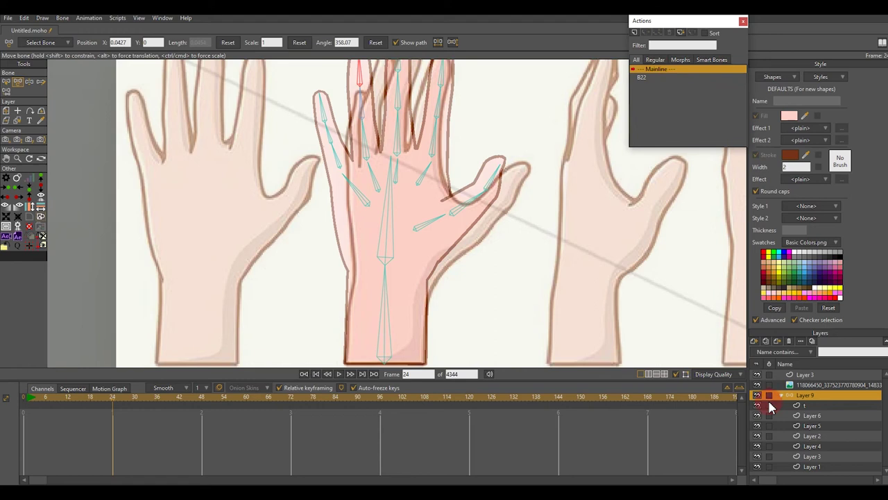
left_click(756, 385)
scroll(461, 249, "down", 3)
scroll(444, 218, "down", 3)
left_click_drag(448, 217, 529, 240)
Test-pose the finger and thumb bones on Mainline, curling the index and middle fingers toward the thumb in an OK gesture
scroll(321, 195, "up", 3)
left_click_drag(324, 214, 339, 223)
left_click_drag(345, 191, 366, 216)
left_click_drag(374, 248, 367, 251)
left_click_drag(388, 295, 367, 234)
scroll(283, 143, "up", 2)
left_click_drag(282, 145, 349, 121)
left_click_drag(249, 165, 231, 173)
scroll(232, 186, "up", 2)
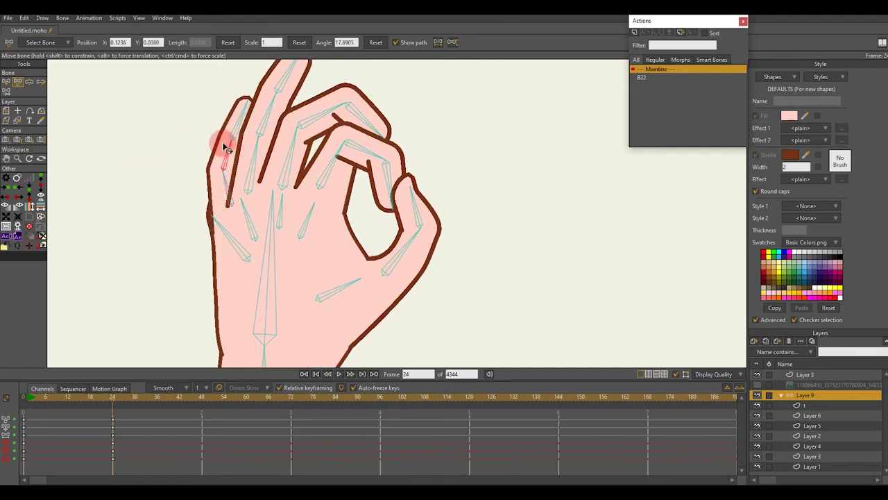
Reopen action B22 at frame 24 and move the palm's outer-edge point on Layer 3 below the little finger
scroll(226, 148, "down", 1)
left_click(310, 173)
double_click(652, 77)
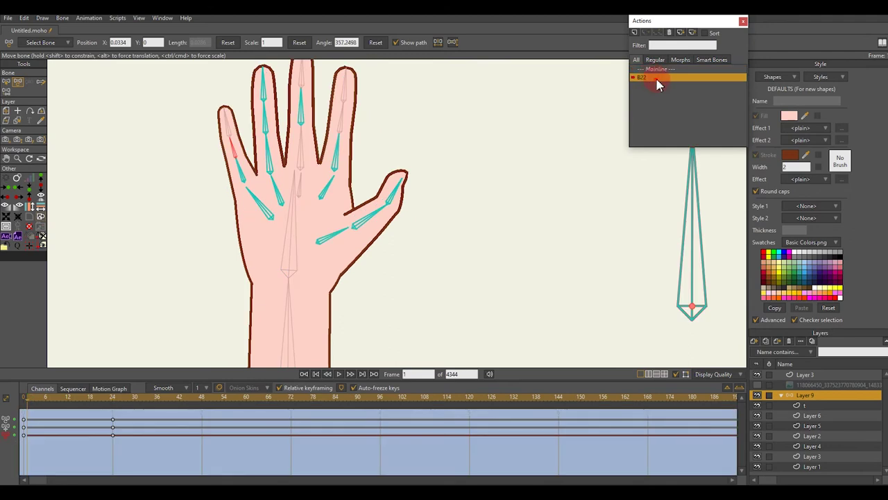
left_click(113, 401)
scroll(252, 143, "up", 2)
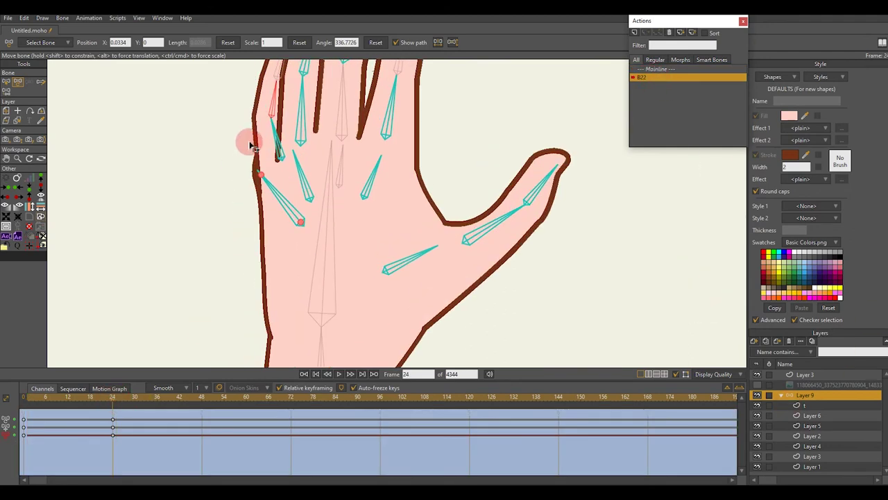
right_click(254, 159, "alt")
scroll(254, 159, "up", 3)
left_click_drag(255, 163, 261, 193)
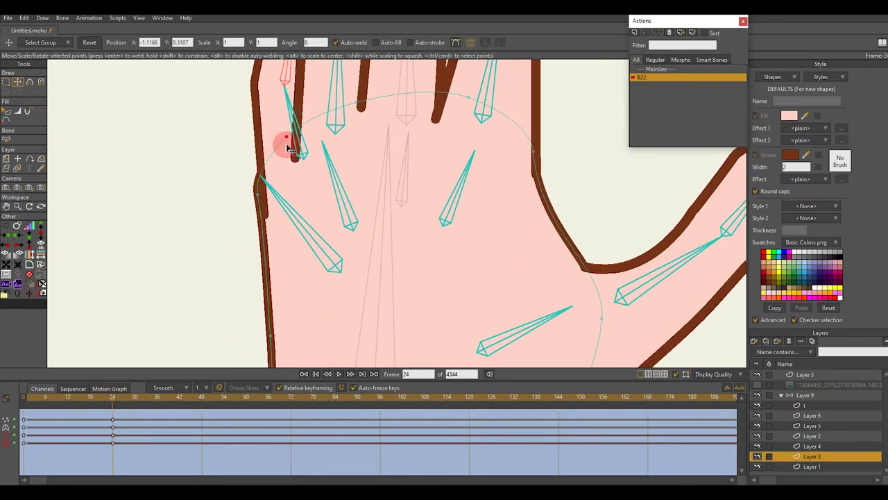
Adjust the curvature of the palm's outer edge on Layer 3 and reposition its points at the finger bases
key("c")
left_click(269, 237)
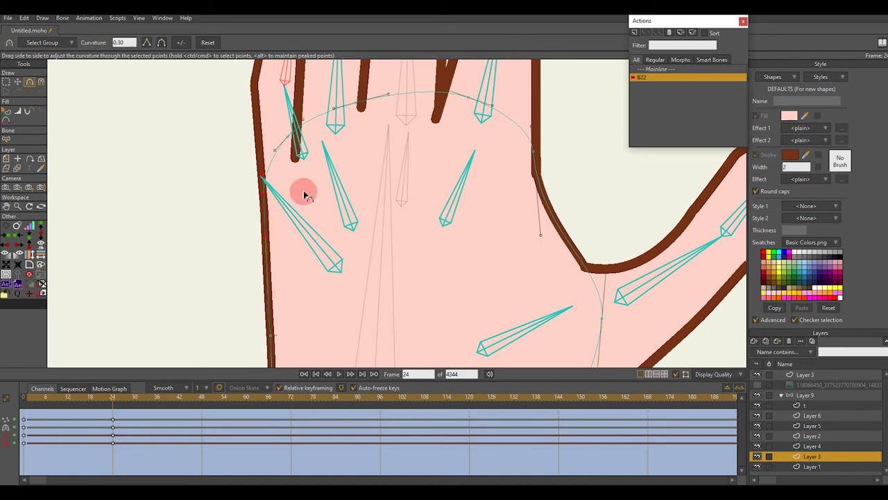
scroll(306, 195, "down", 2)
key("t")
left_click(291, 166)
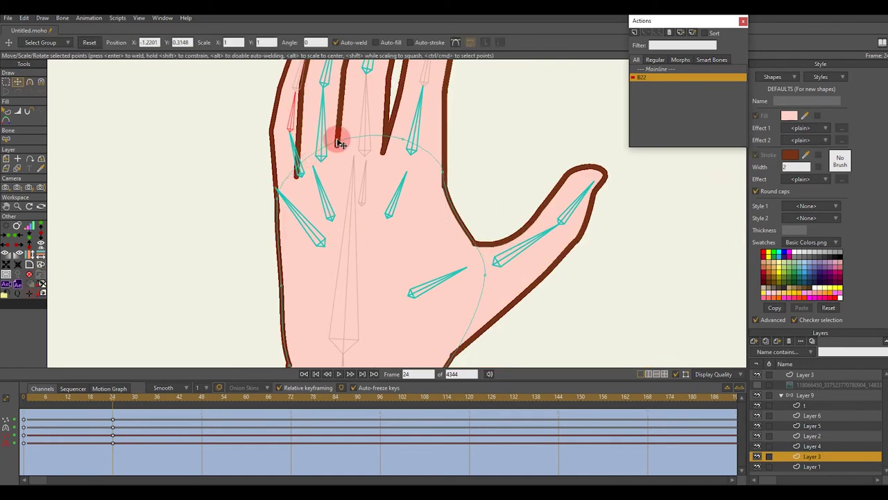
scroll(421, 168, "down", 2)
scroll(455, 218, "down", 2)
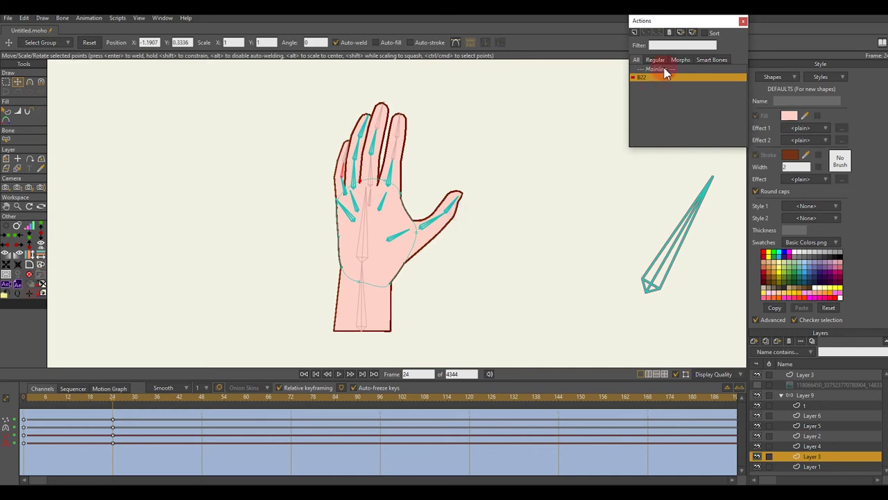
Return to Mainline and straighten the thumb and index finger bones on Layer 9 as a test pose
left_click(655, 69)
left_click(810, 385)
left_click(805, 395)
scroll(368, 223, "up", 4)
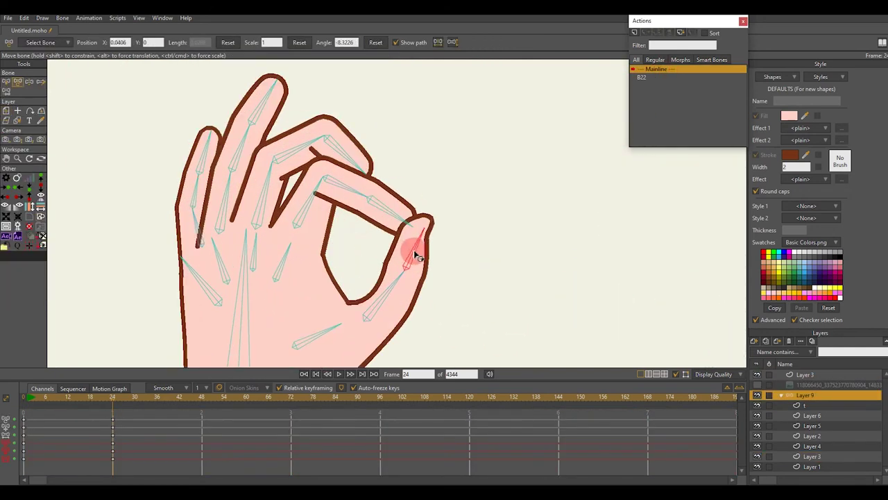
left_click_drag(408, 300, 411, 310)
left_click_drag(359, 199, 337, 141)
left_click_drag(309, 198, 303, 201)
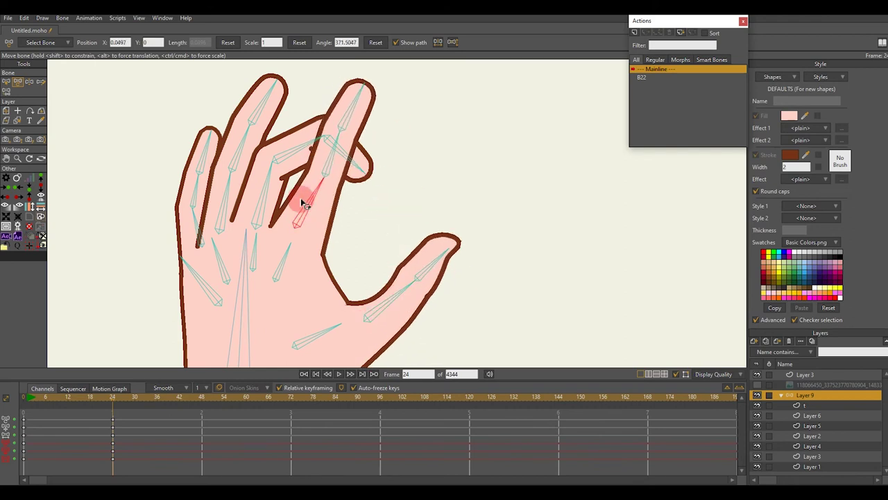
Rotate the middle, ring and little finger bones on Mainline to spread the fingers into an open-hand test pose
left_click_drag(286, 149, 252, 84)
left_click_drag(287, 61, 277, 59)
left_click_drag(277, 59, 295, 83)
left_click(296, 156)
left_click_drag(240, 225, 238, 224)
left_click_drag(213, 232, 210, 229)
left_click_drag(217, 268, 199, 204)
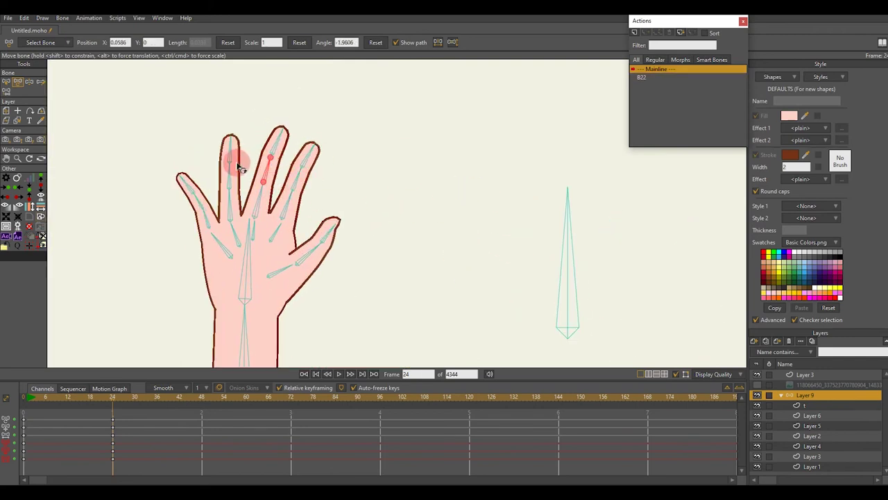
Test the thumb and palm bone rotations, and clear the test pose's keyframes from Mainline
left_click(341, 236)
scroll(347, 244, "down", 1)
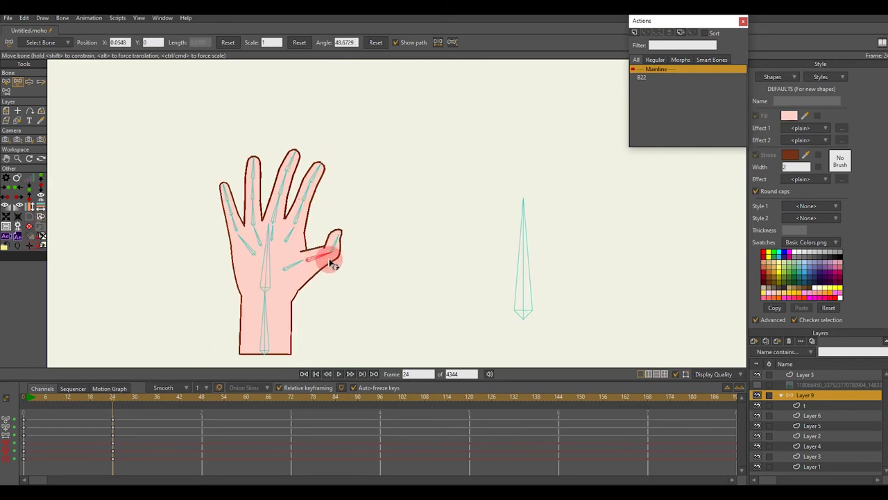
left_click(269, 276)
scroll(180, 317, "down", 1)
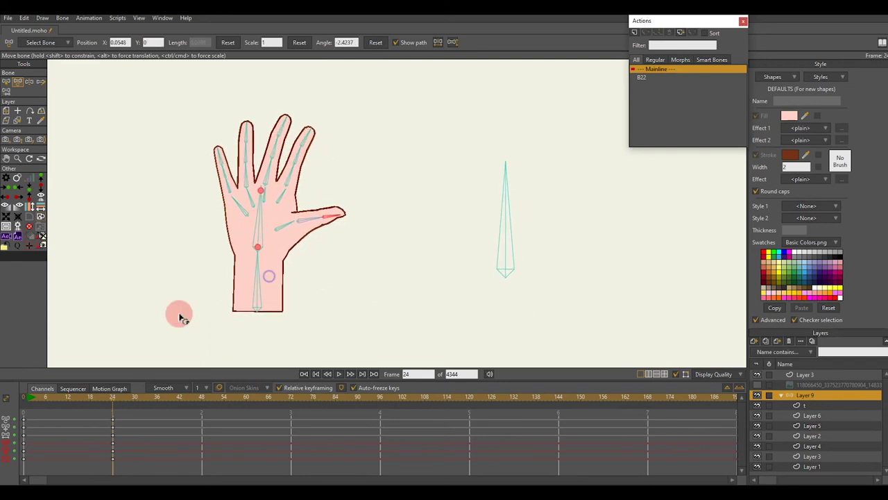
left_click(39, 426)
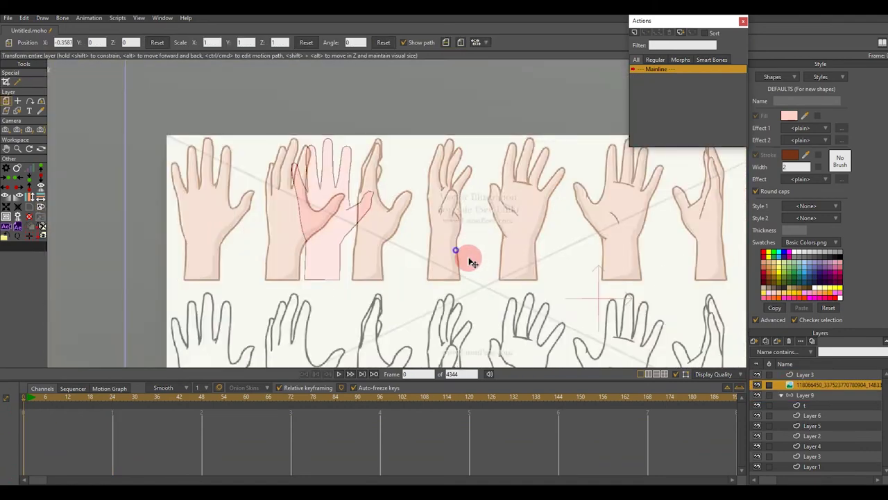
Move the reference image layer so its third hand lies under the rigged hand
scroll(472, 258, "up", 5)
left_click_drag(473, 265, 442, 293)
scroll(444, 294, "down", 3)
Select the control bone B22 on Layer 9 and open its bone constraints
left_click(804, 396)
scroll(347, 254, "down", 3)
left_click(6, 81)
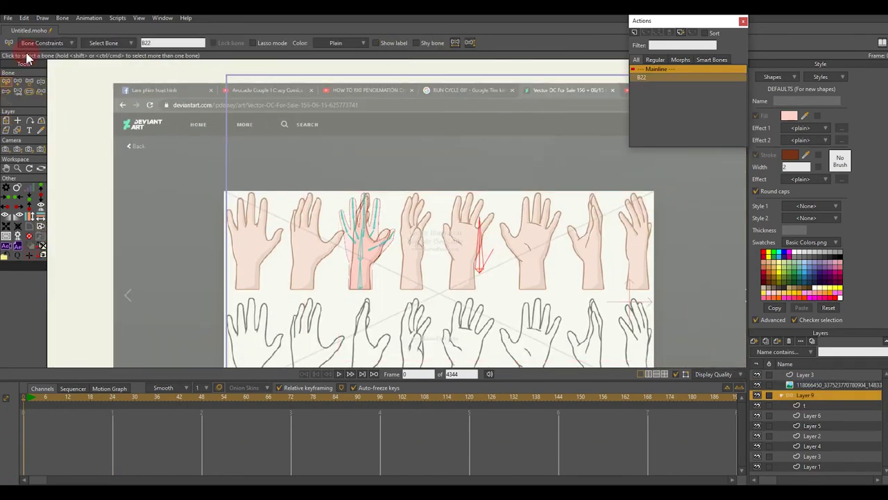
left_click(31, 44)
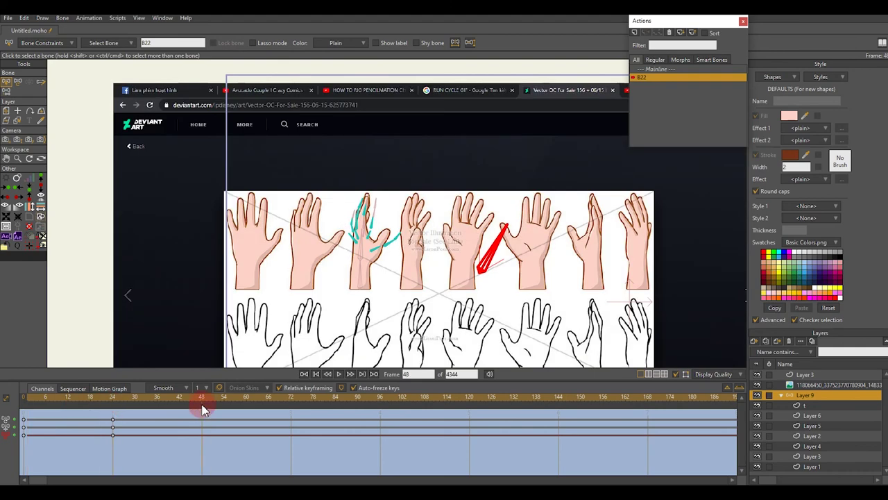
At frame 48 of action B22, move the thumb's base bone and rotate its middle bone to match the third reference hand
scroll(357, 239, "up", 5)
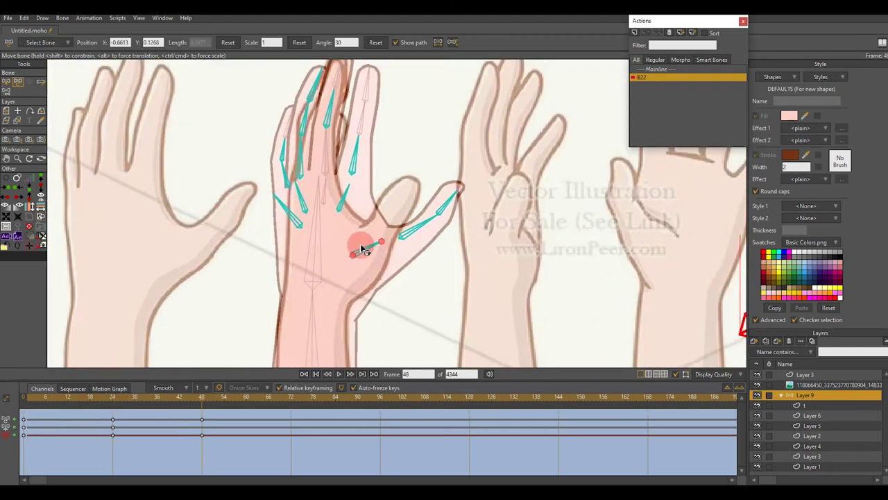
mouse_move(316, 265)
left_mouse_down()
mouse_move(363, 229)
mouse_move(347, 248)
left_mouse_up()
left_click(302, 272)
scroll(298, 232, "up", 2)
left_click(805, 405)
left_click(805, 395)
left_click(404, 209)
left_click_drag(400, 211, 395, 201)
Move the wrist and forearm points on Layer 1 onto the reference hand's forearm outline
scroll(406, 233, "down", 5)
left_click(811, 466)
scroll(365, 226, "up", 2)
key("t")
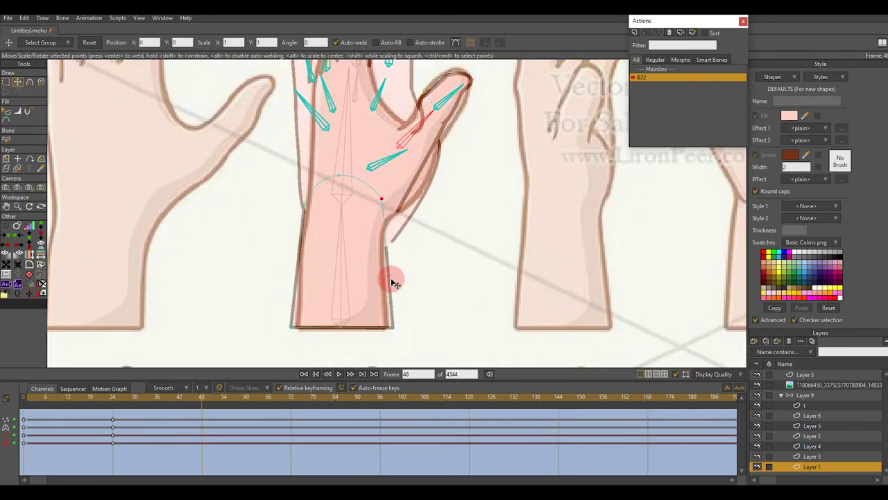
scroll(333, 298, "up", 1)
left_click(288, 306)
Move the palm's outer-edge points on Layer 3 inward to the reference outline below the little finger
left_click(811, 455)
scroll(342, 222, "down", 2)
left_click_drag(316, 251, 330, 249)
scroll(361, 180, "down", 1)
left_click_drag(361, 114, 372, 121)
scroll(364, 132, "up", 2)
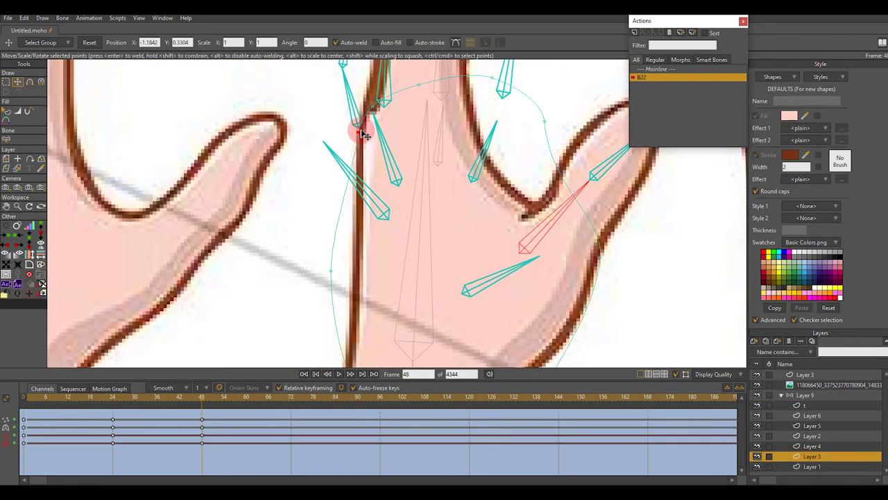
Refine the palm's outer edge on Layer 3 and pull its index-finger base point inward to the reference line
scroll(361, 139, "down", 2)
left_click_drag(346, 200, 358, 204)
scroll(452, 301, "down", 4)
scroll(490, 242, "up", 8)
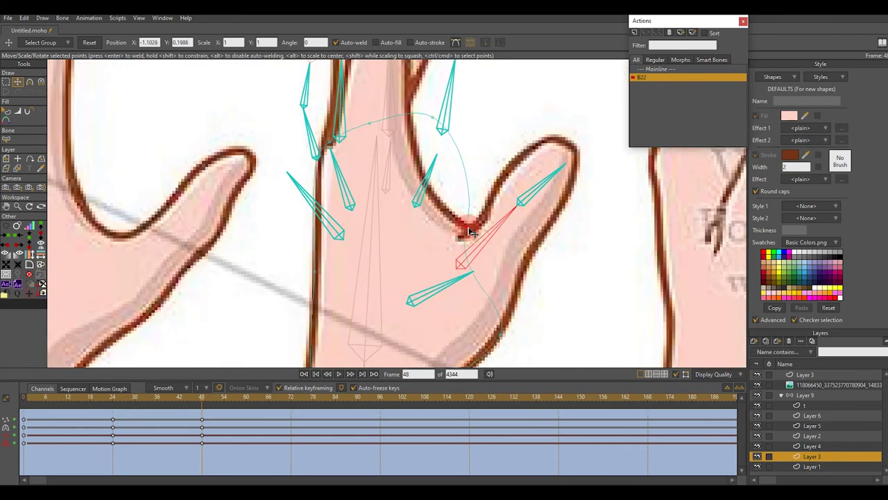
left_click_drag(437, 139, 418, 165)
key("t")
scroll(460, 218, "down", 3)
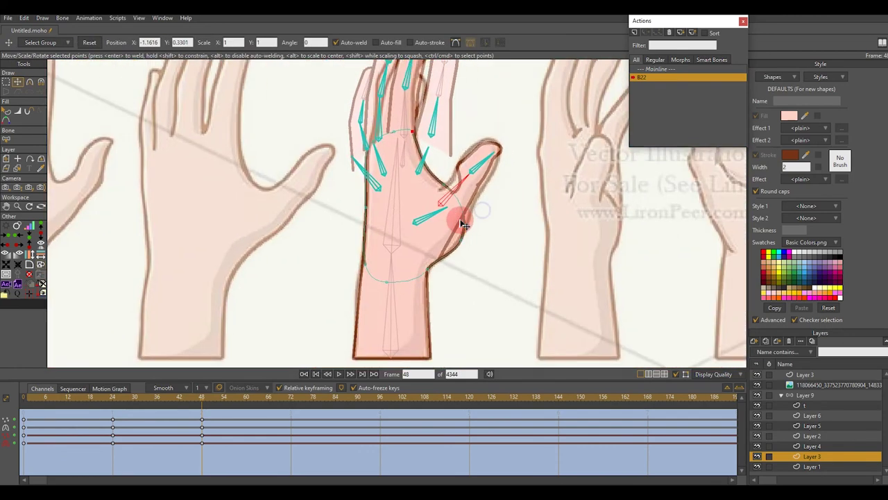
Adjust the thumb's base points on layer t and start shaping their curvature to follow the reference thumb
left_click(805, 405)
scroll(471, 239, "up", 3)
left_click(475, 200)
scroll(477, 205, "up", 3)
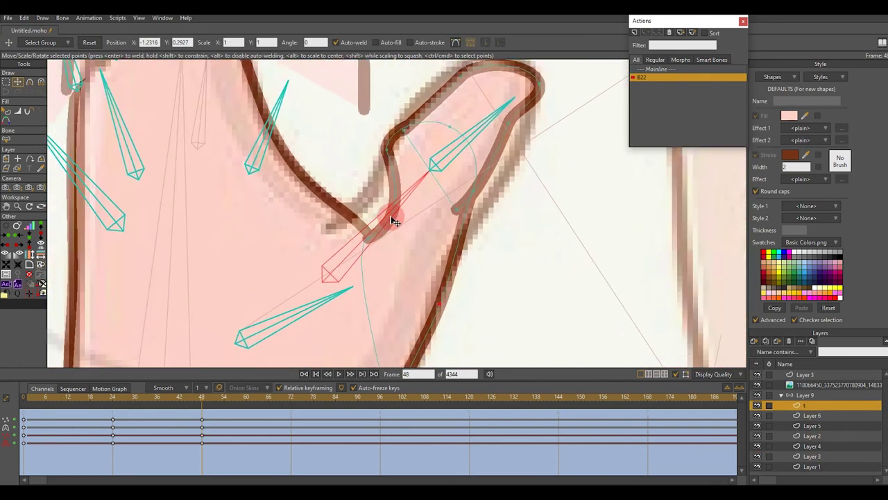
key("c")
Rotate the thumb's tip bone on Layer 9 and adjust the thumb's outer base point on layer t to match the reference
left_click(804, 394)
scroll(410, 247, "down", 3)
scroll(444, 215, "down", 3)
left_click(463, 192)
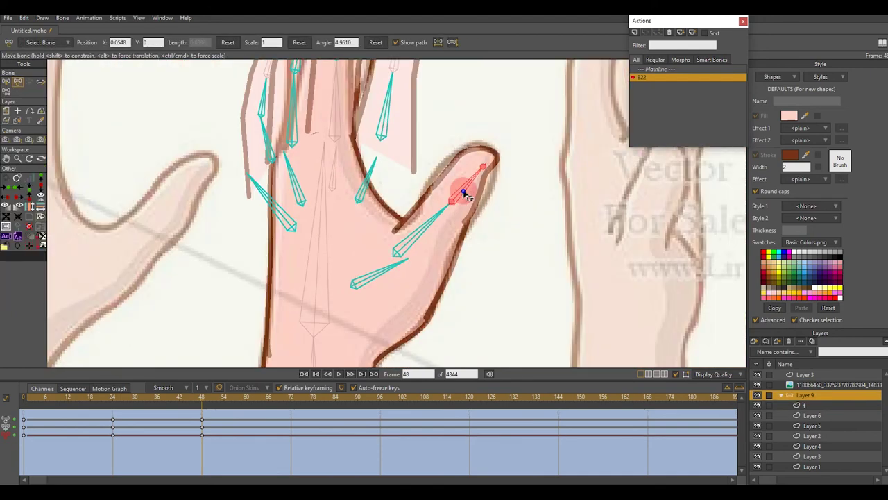
left_click(805, 405)
scroll(451, 298, "up", 5)
left_click(455, 315)
key("t")
Move the finger knuckle bones on Layer 9 closer together to match the side-on reference hand
scroll(460, 266, "down", 3)
left_click(805, 394)
scroll(458, 243, "down", 2)
left_click_drag(451, 222, 455, 264)
scroll(451, 232, "up", 2)
left_click_drag(452, 222, 401, 276)
scroll(455, 201, "up", 1)
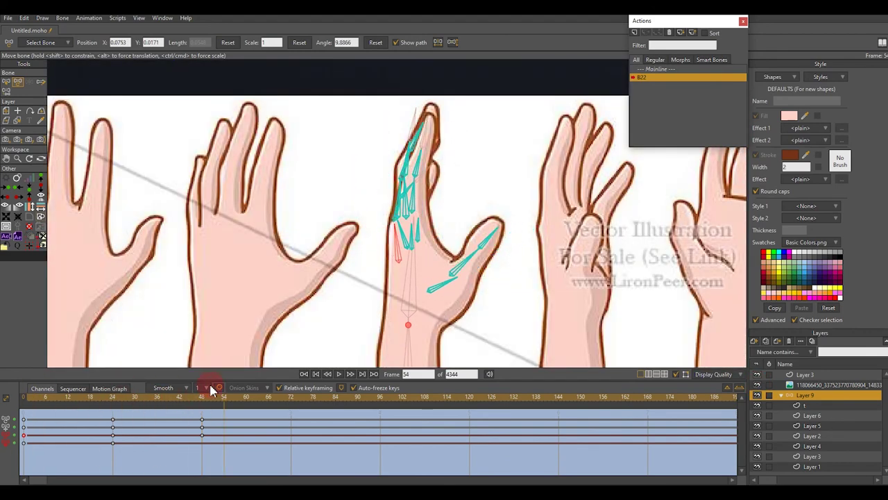
Compare the pose with frame 24 and refine the index finger's knuckle bone at frame 48 of action B22
left_click(113, 398)
scroll(391, 251, "up", 2)
scroll(392, 251, "down", 2)
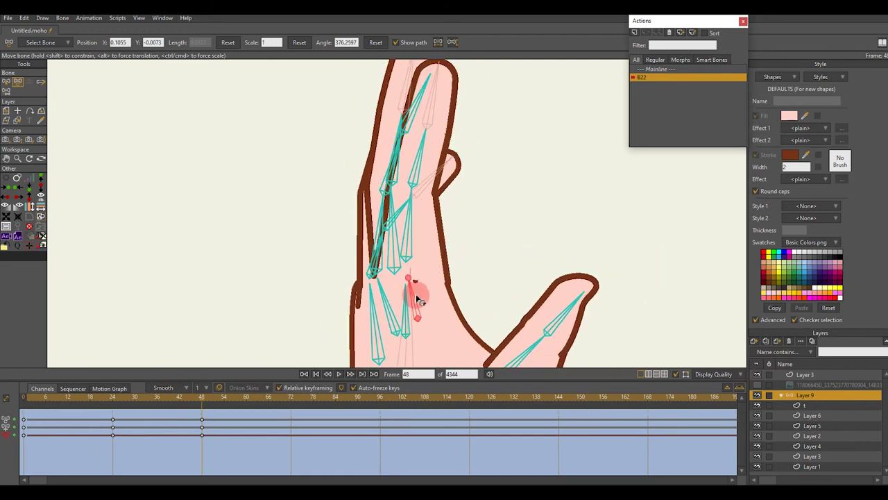
scroll(417, 299, "up", 1)
left_click(812, 415)
left_click(806, 396)
left_click(410, 316)
scroll(408, 248, "down", 3)
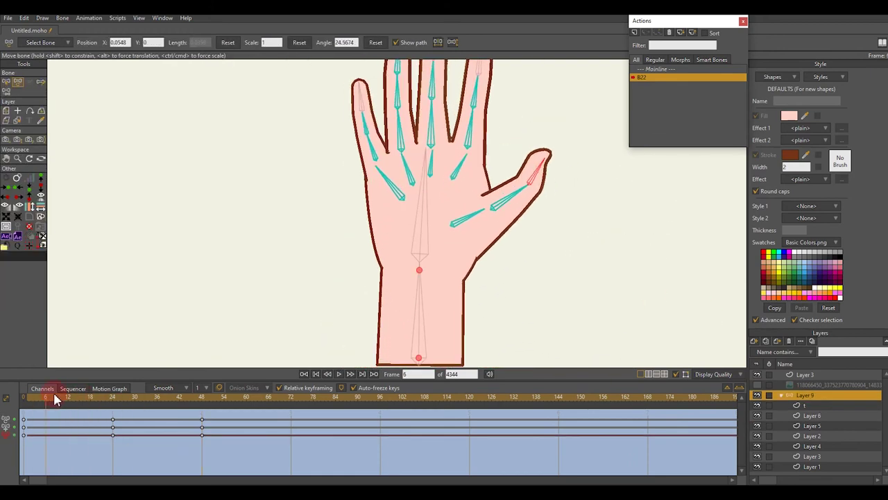
Adjust the palm shape's points on Layer 3 near the finger bases at frame 24
left_click(812, 455)
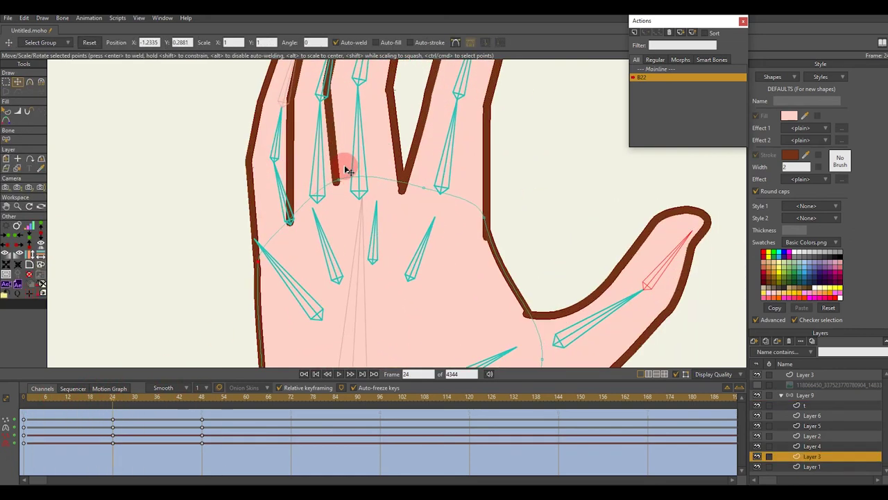
left_click(381, 234)
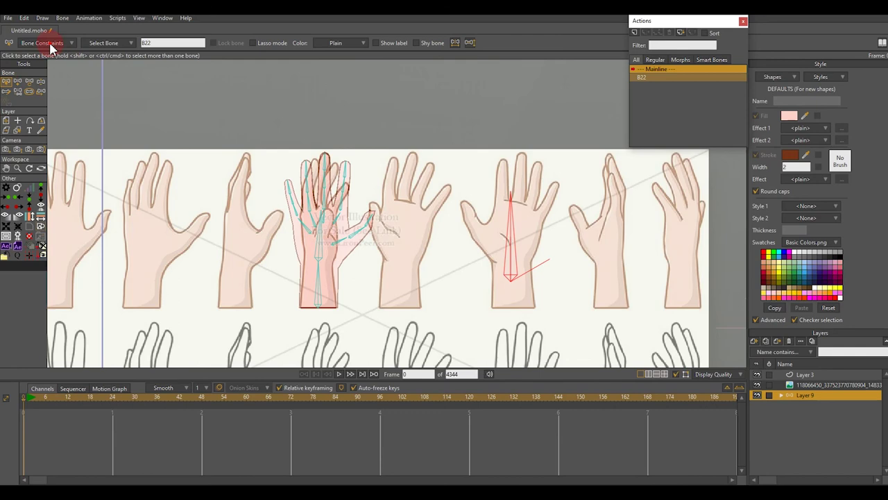
Open bone B22's constraints, and at frame 72 of its action move the thumb's base bone into the palm
left_click(49, 42)
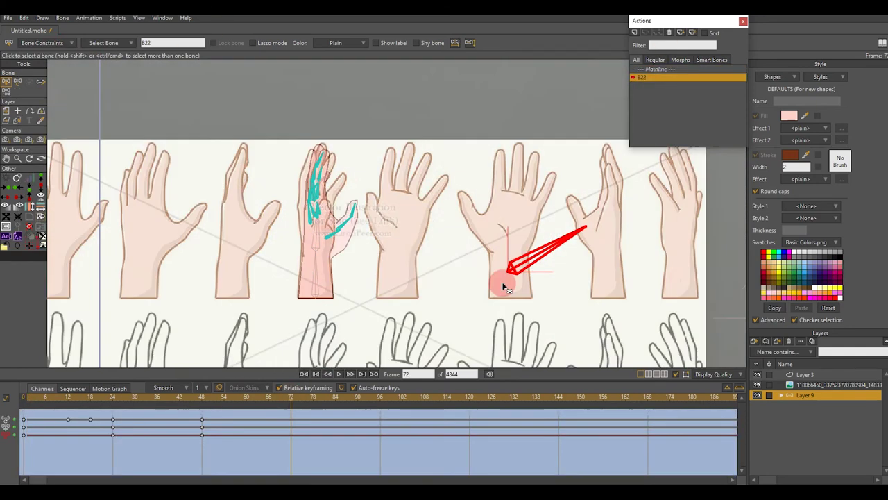
scroll(399, 266, "up", 5)
mouse_move(399, 266)
left_mouse_down()
mouse_move(379, 242)
mouse_move(364, 246)
mouse_move(408, 223)
mouse_move(375, 158)
mouse_move(364, 236)
left_mouse_up()
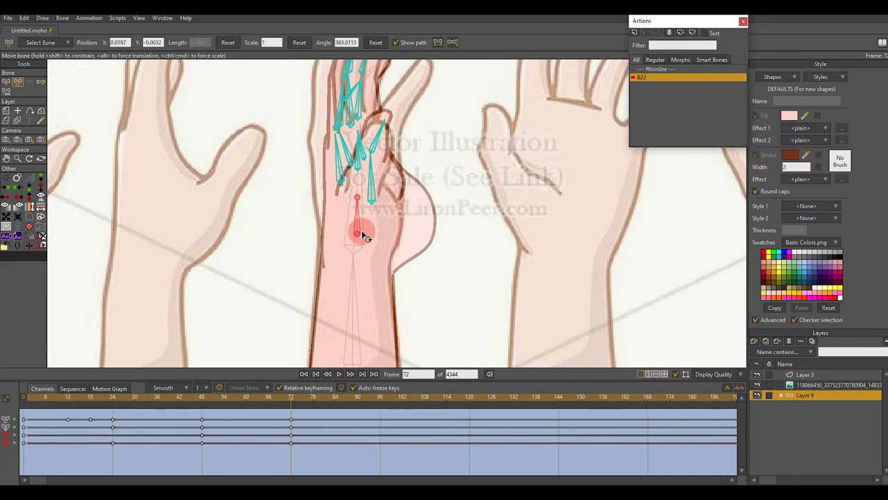
Expand Layer 9, fit the wrist shape on Layer 1, and move the thumb-side palm point on Layer 3 inward
left_click(781, 395)
left_click(812, 466)
scroll(389, 190, "up", 2)
left_click(812, 456)
scroll(436, 203, "down", 2)
scroll(444, 187, "up", 2)
left_click_drag(466, 163, 440, 136)
Move the palm's outer-edge points on Layer 3 outward to the fourth reference hand's outline
scroll(427, 166, "up", 1)
scroll(440, 174, "down", 2)
scroll(440, 173, "up", 3)
left_click(372, 175)
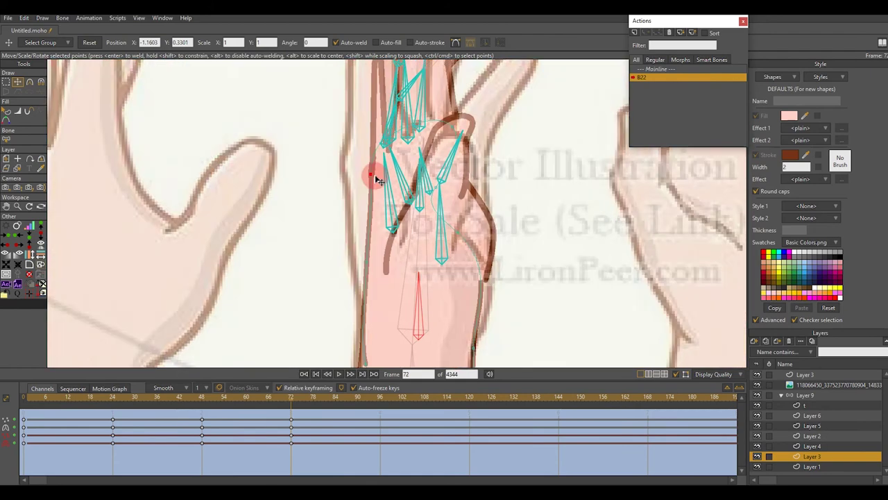
left_click_drag(376, 179, 350, 176)
scroll(374, 208, "down", 2)
left_click_drag(396, 282, 380, 281)
Adjust the thumb-side palm point on Layer 3 and select the wrist shape on Layer 1 to check their join
scroll(437, 184, "up", 1)
scroll(451, 239, "up", 2)
left_click(430, 233)
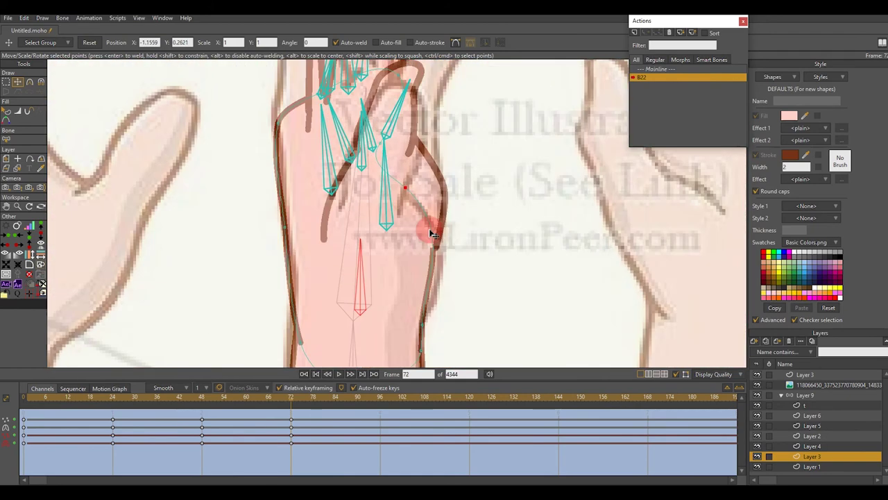
scroll(430, 222, "down", 1)
left_click(823, 467)
scroll(458, 250, "down", 2)
Adjust the knuckle bones on Layer 9 at frame 72 and hide the reference image
left_click(804, 395)
key("t")
scroll(412, 201, "up", 2)
left_click(416, 252)
left_click(756, 385)
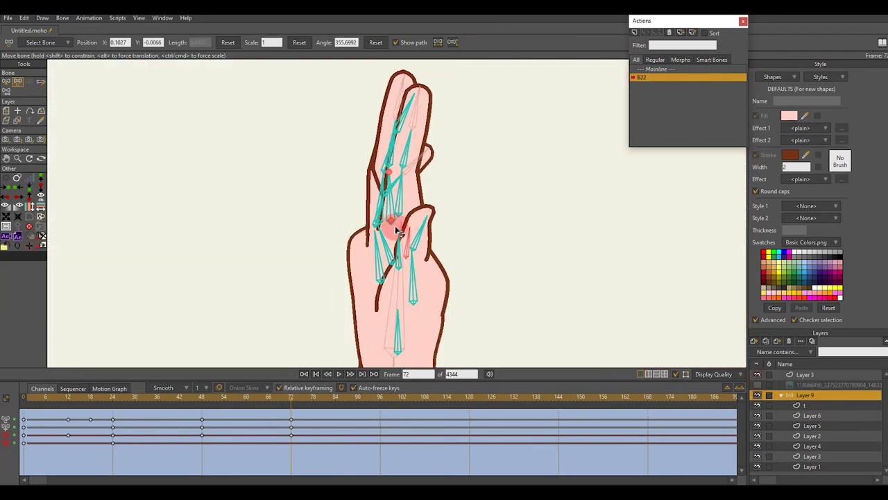
Collapse Layer 9, reopen action B22, and move the index finger's knuckle bone at frame 72 down into the palm
left_click(782, 395)
double_click(650, 77)
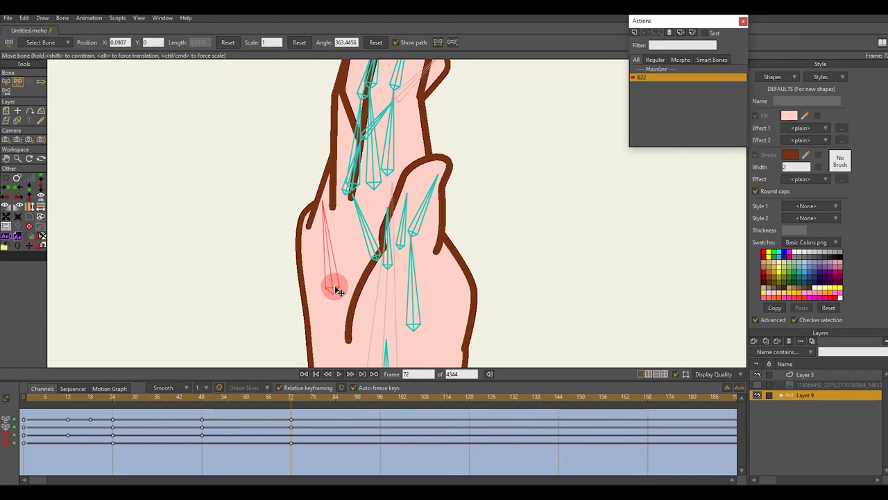
left_click_drag(405, 230, 399, 280)
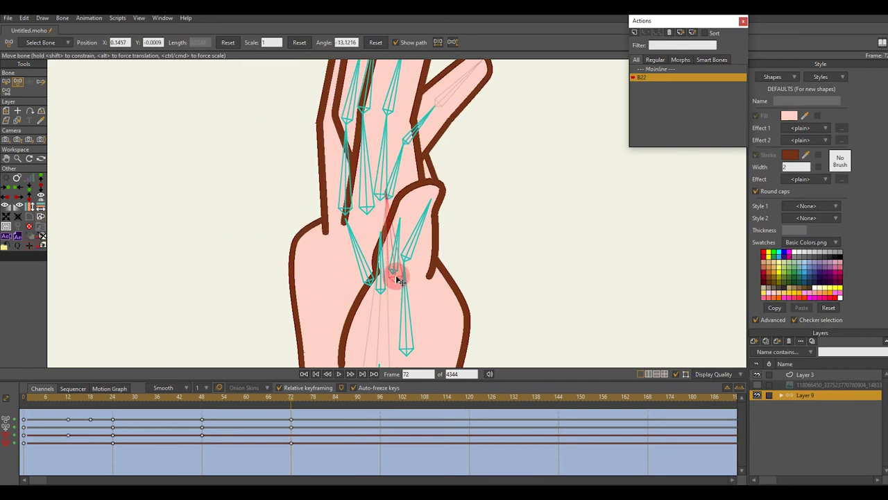
Reposition the knuckle bones at the base of the fingers on Layer 9 at frame 48
left_click_drag(118, 404, 203, 404)
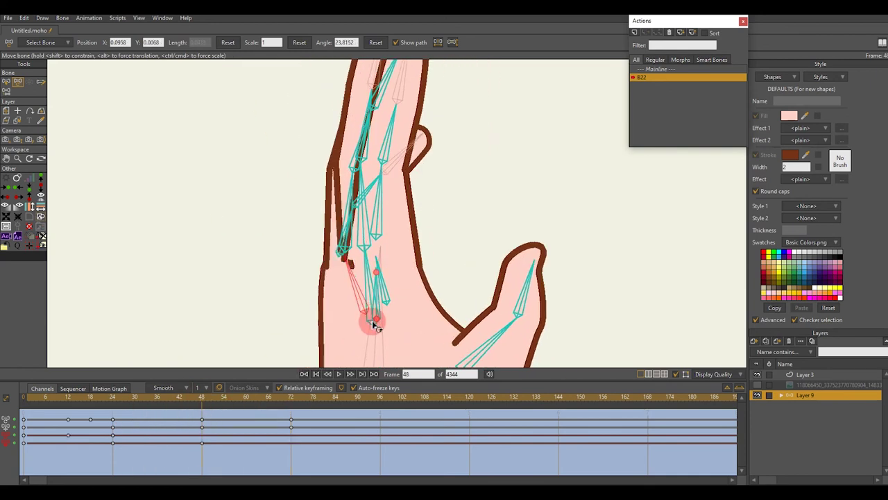
scroll(375, 326, "up", 2)
left_click(383, 340)
scroll(382, 340, "down", 4)
left_click_drag(121, 405, 202, 405)
scroll(329, 266, "up", 1)
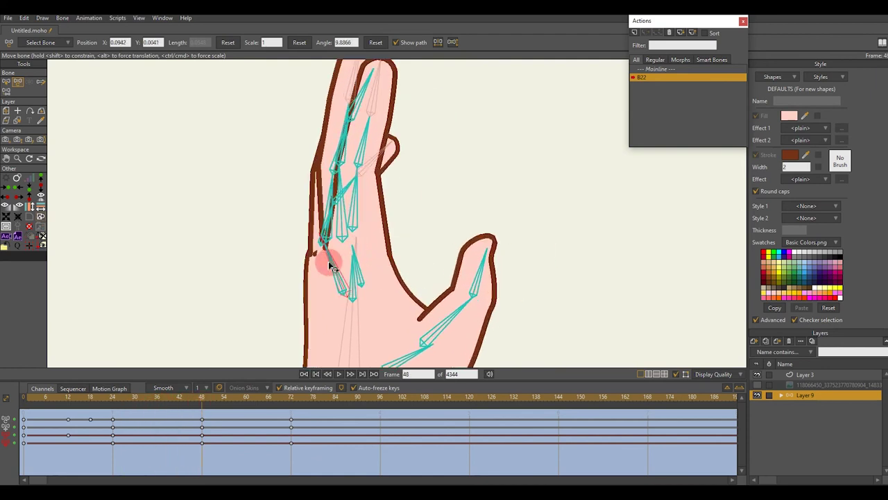
left_click_drag(349, 297, 315, 238)
left_click_drag(359, 316, 248, 347)
Nudge the outer finger's knuckle bone at frame 36
left_click_drag(179, 421, 158, 414)
scroll(305, 256, "up", 2)
left_click_drag(300, 267, 306, 274)
Move the knuckle and lower finger bones at frame 72 so the fingers fan out from the palm
left_click_drag(157, 404, 291, 400)
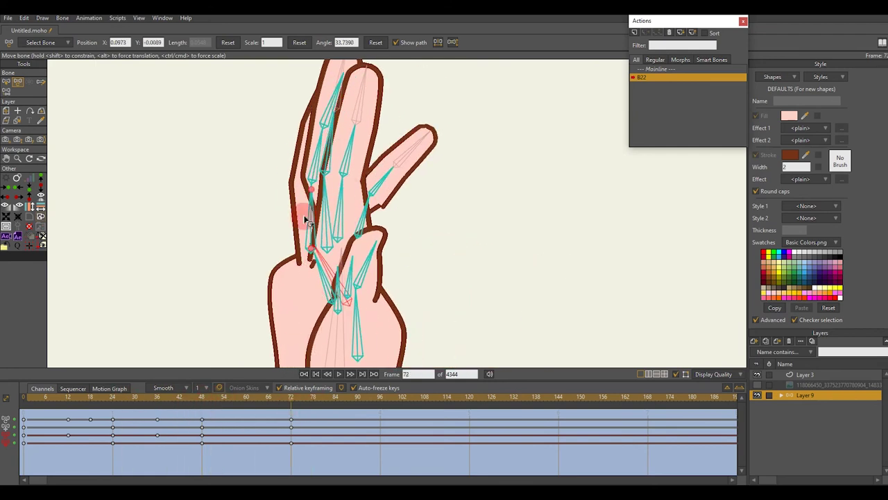
left_click(757, 385)
left_click_drag(411, 252, 358, 288)
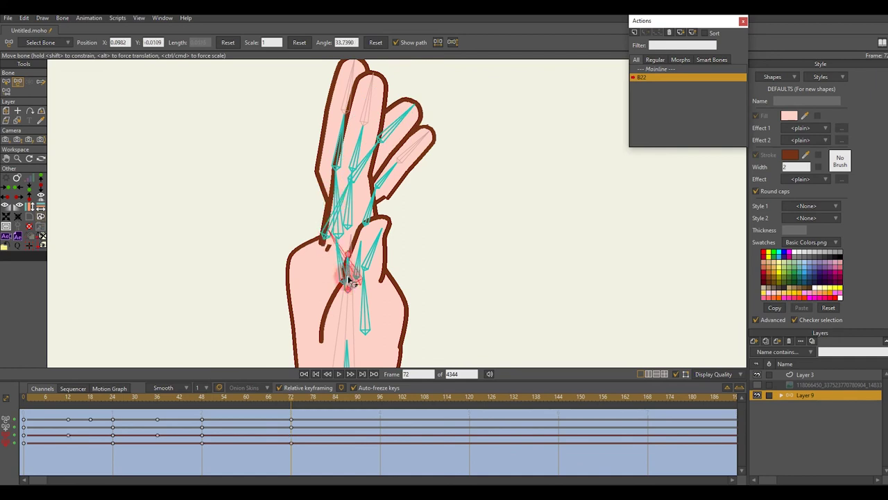
left_click_drag(358, 281, 352, 283)
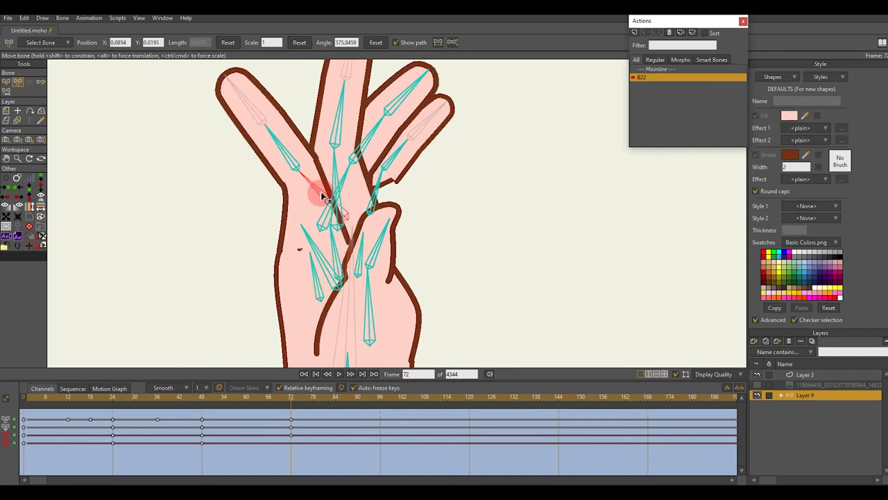
left_click_drag(325, 199, 310, 227)
Realign the index and middle finger bones at frame 72 to follow the reference hand's fingers
scroll(319, 328, "down", 3)
left_click(283, 143)
mouse_move(277, 397)
left_mouse_down()
mouse_move(10, 441)
mouse_move(291, 393)
left_mouse_up()
left_click(281, 164)
scroll(312, 204, "up", 3)
left_click(312, 207)
scroll(313, 222, "down", 3)
left_click(308, 208)
scroll(298, 278, "up", 1)
mouse_move(296, 292)
left_mouse_down()
mouse_move(307, 240)
mouse_move(294, 307)
left_mouse_up()
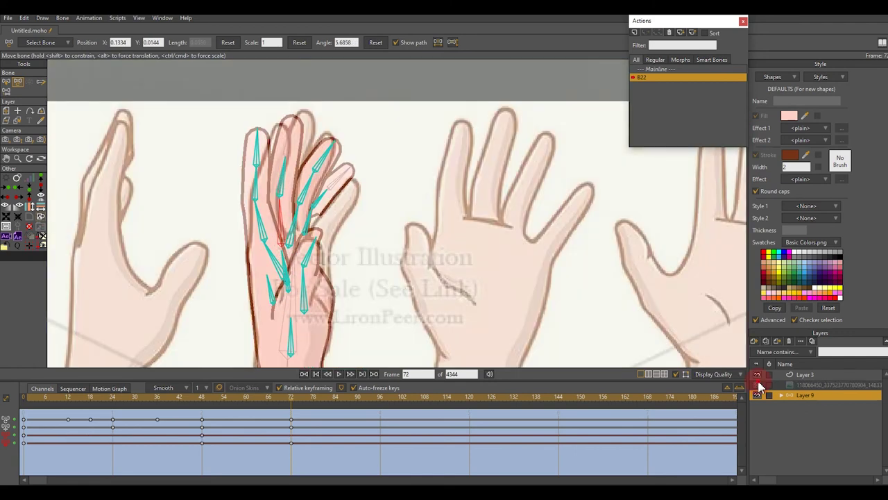
Move the base bones of the short finger behind the thumb and of the thumb itself at frame 72
mouse_move(287, 244)
left_mouse_down()
mouse_move(312, 214)
mouse_move(276, 294)
mouse_move(303, 257)
mouse_move(258, 277)
mouse_move(253, 242)
mouse_move(268, 284)
mouse_move(300, 158)
mouse_move(298, 246)
left_mouse_up()
left_click_drag(295, 298, 309, 204)
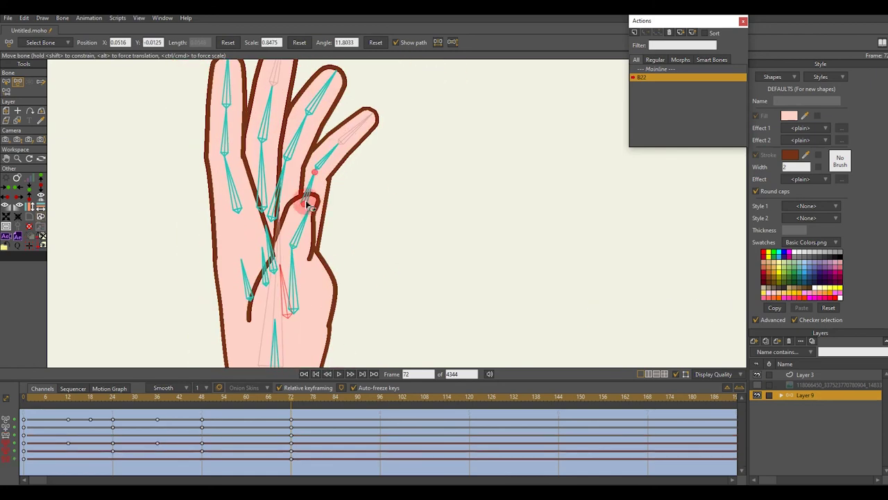
scroll(294, 222, "down", 1)
left_click(757, 386)
scroll(308, 218, "up", 2)
scroll(306, 243, "down", 2)
left_click(304, 266)
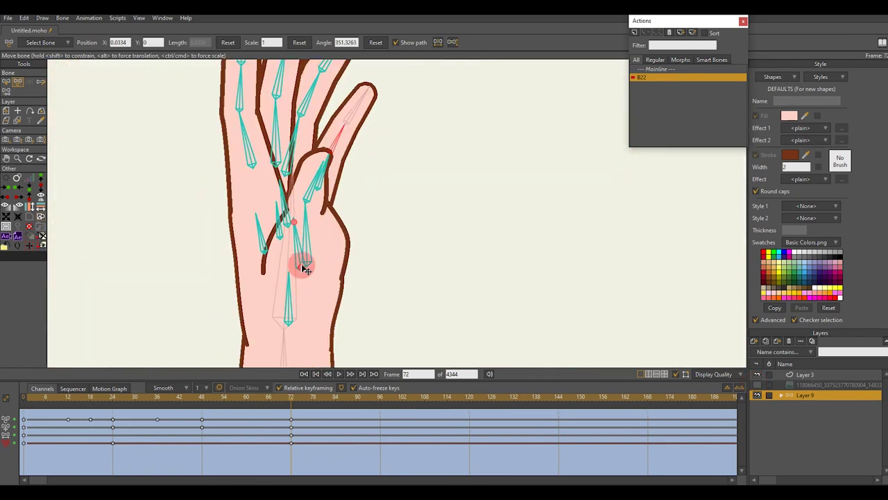
scroll(309, 261, "down", 3)
left_click(311, 256)
scroll(298, 265, "up", 3)
Show the reference image, reselect Layer 9, and reopen action B22 at frame 72
left_click(26, 460)
left_click(757, 385)
left_click(798, 385)
left_click(803, 395)
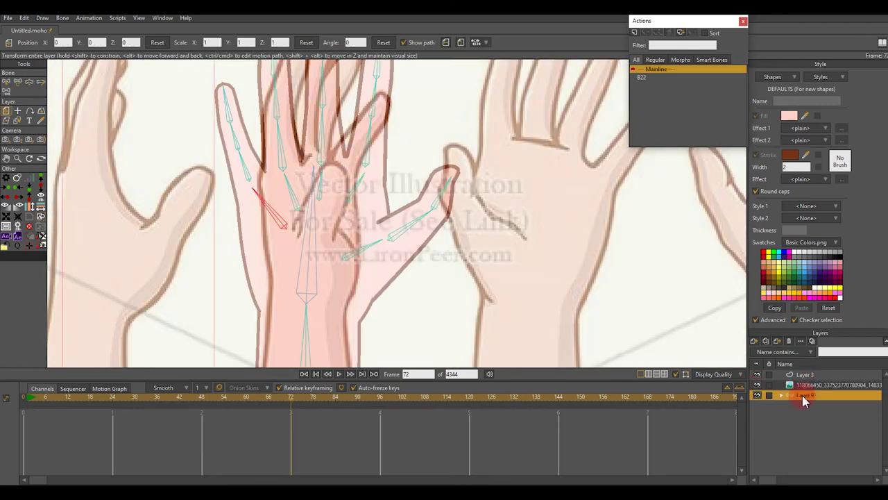
double_click(640, 78)
left_click(293, 398)
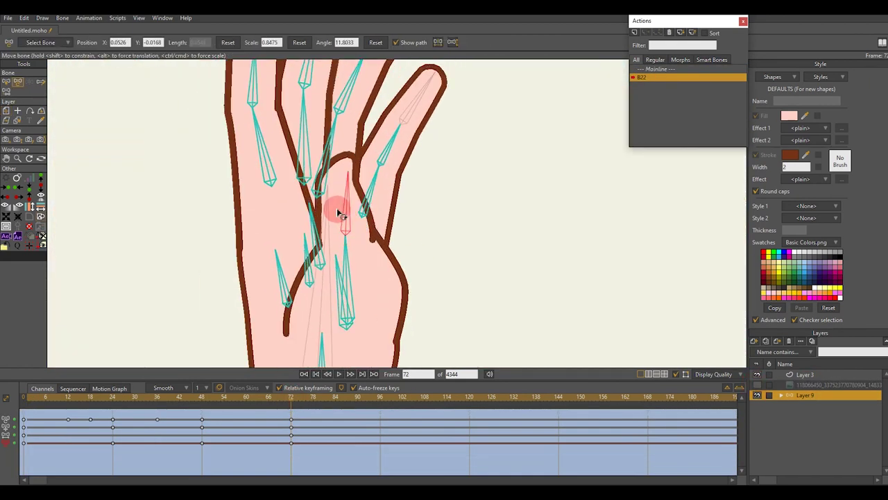
Swing the thumb bones across the palm and adjust the nearby knuckle bones at frame 72
left_click_drag(314, 273, 346, 268)
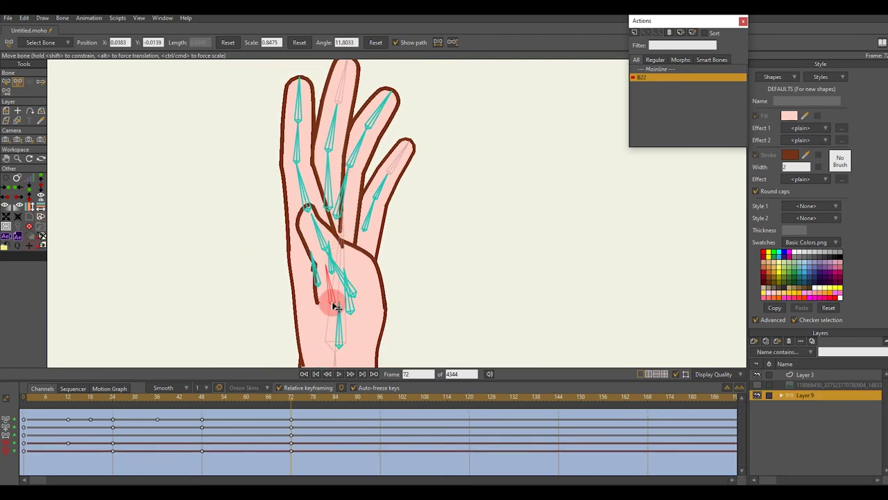
scroll(335, 259, "up", 3)
left_click(322, 234)
scroll(330, 240, "down", 1)
left_click(341, 244)
left_click_drag(336, 228, 338, 243)
scroll(341, 233, "up", 2)
left_click_drag(356, 299, 353, 269)
scroll(355, 269, "down", 4)
scroll(339, 250, "up", 3)
Adjust the point positions and curvature of the thumb outline on layer t at frame 72
right_click(318, 211, "alt")
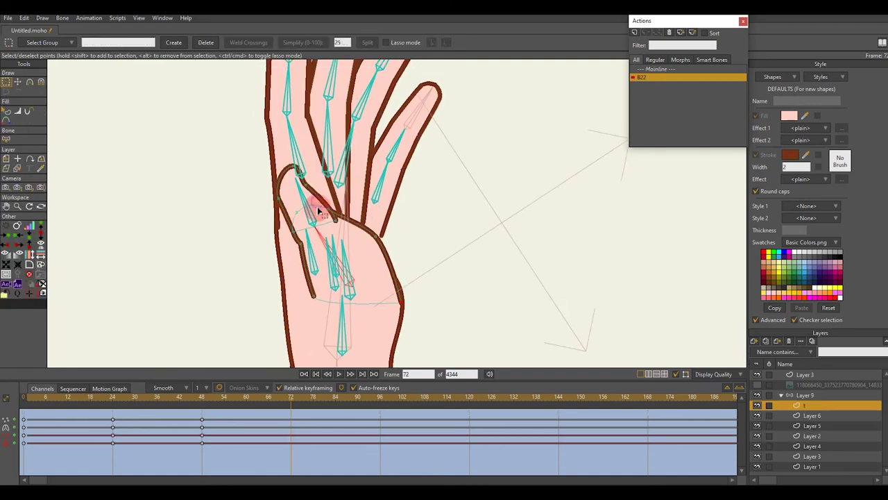
key("t")
scroll(316, 210, "up", 2)
left_click_drag(304, 179, 308, 174)
key("c")
scroll(377, 212, "up", 2)
scroll(345, 232, "down", 2)
scroll(375, 257, "up", 1)
left_click(362, 244)
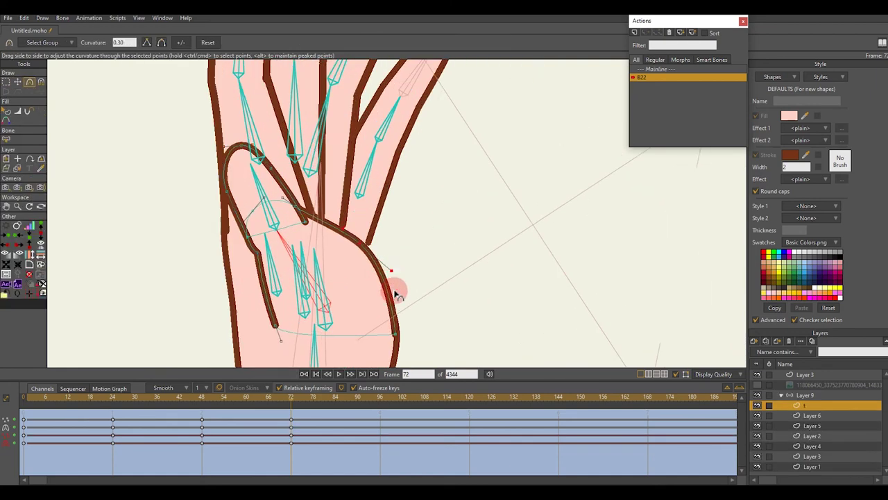
scroll(398, 295, "up", 2)
left_click(274, 227)
scroll(279, 238, "down", 4)
key("6")
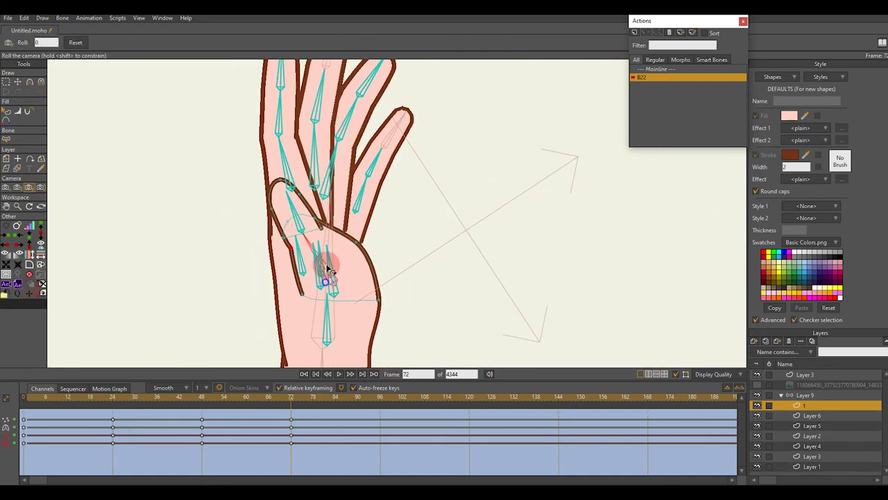
Check the palm outline on Layer 3 and shift the small lower palm bone on Layer 9 toward the hand's edge
scroll(305, 253, "up", 1)
right_click(240, 228, "alt")
scroll(242, 228, "up", 1)
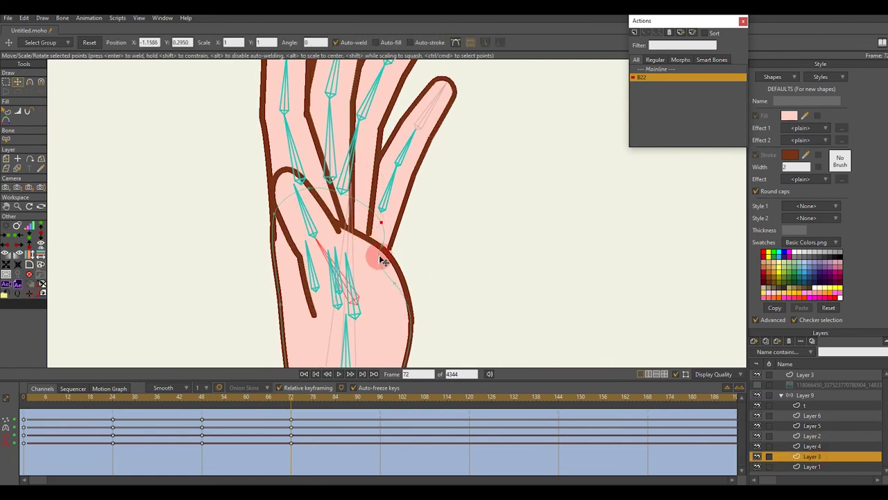
scroll(367, 262, "down", 2)
right_click(354, 267, "alt")
key("t")
scroll(369, 258, "up", 2)
scroll(361, 298, "down", 2)
left_click(359, 311)
scroll(361, 309, "up", 1)
scroll(387, 244, "down", 1)
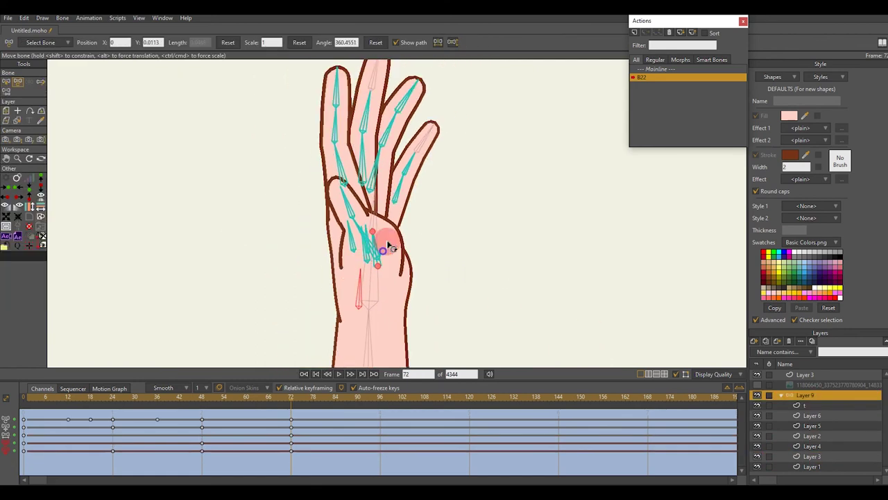
Enable animated layer order for Layer 9 and move Layer 3 directly beneath layer t at frame 72
scroll(388, 245, "down", 2)
double_click(813, 394)
left_click(829, 349)
left_click_drag(810, 456, 807, 411)
scroll(389, 259, "up", 2)
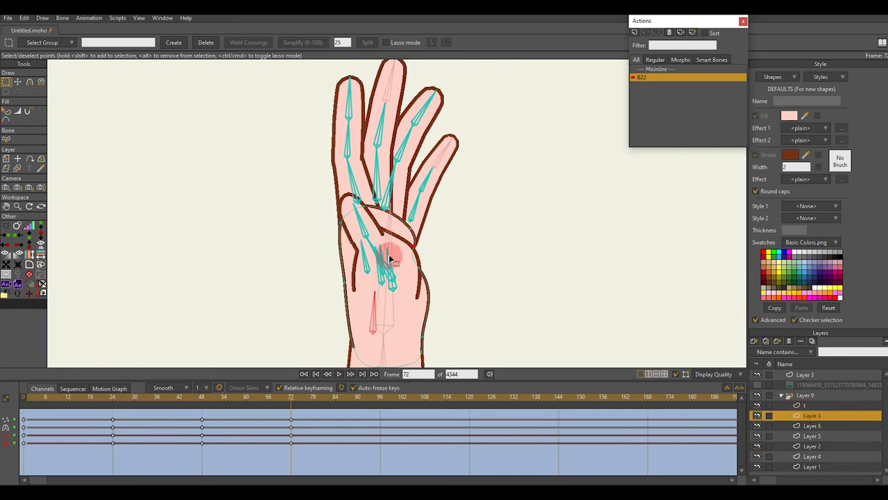
Reshape Layer 3's palm outline at frame 72 by moving the points below the fingers and beside the thumb base
scroll(389, 258, "up", 1)
left_click(809, 424)
scroll(382, 234, "up", 1)
left_click(810, 415)
scroll(363, 222, "up", 1)
key("t")
left_click(362, 222)
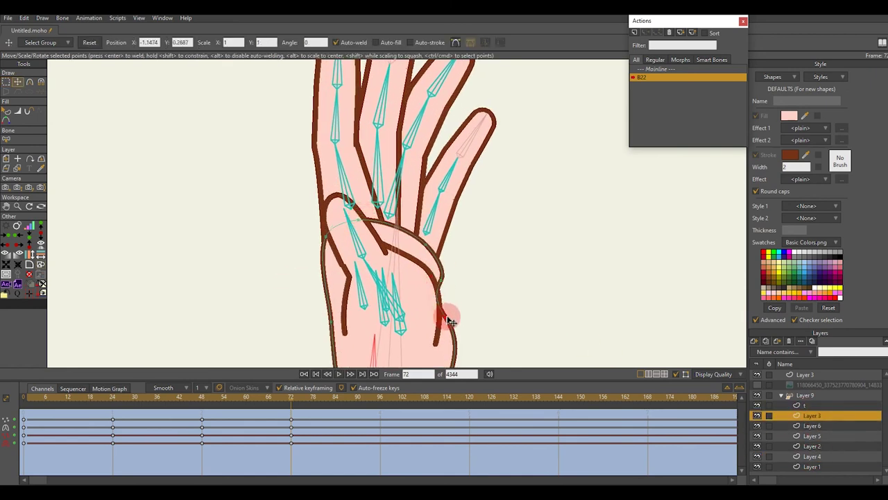
left_click_drag(448, 319, 440, 314)
Compare the hand around frame 72 of Layer 9 with the reference image
scroll(424, 258, "down", 2)
left_click(757, 385)
left_click(809, 395)
left_click_drag(281, 399, 293, 401)
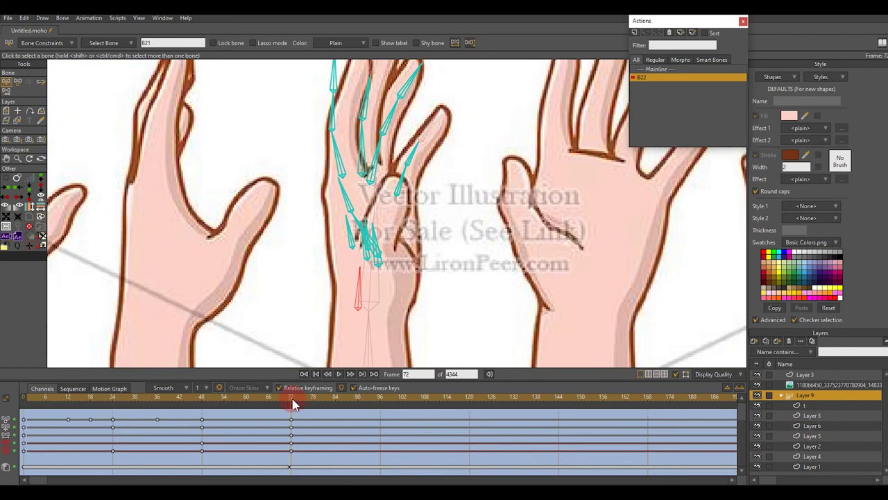
left_click(786, 396)
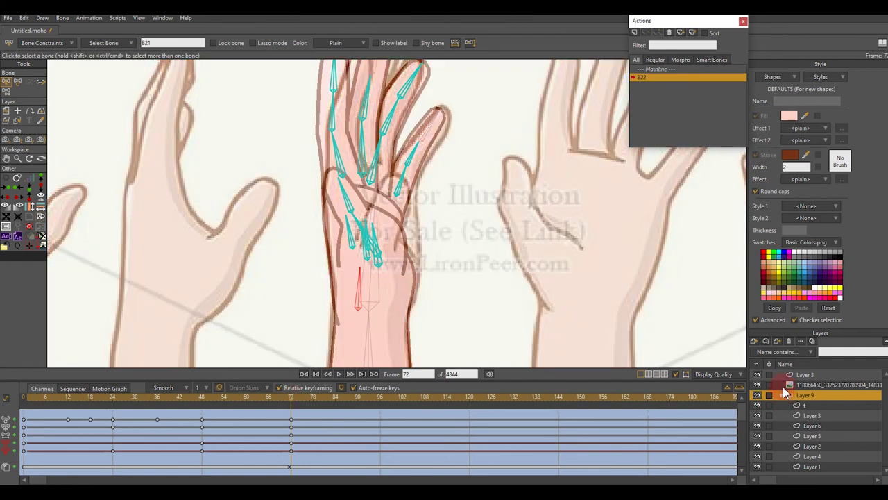
left_click(757, 385)
Refine the palm points on Layer 3 at frame 72 and compare the outline with the reference image
scroll(404, 215, "down", 1)
left_click(810, 416)
scroll(375, 214, "up", 2)
left_click(373, 213)
scroll(416, 242, "down", 1)
left_click(444, 259)
scroll(444, 258, "down", 2)
left_click(757, 384)
left_click(290, 401)
left_click(757, 384)
Rotate the thumb bone on Layer 9 upward toward the short outer finger at frame 72
left_click(805, 395)
scroll(389, 262, "up", 3)
left_click(392, 251)
left_click_drag(392, 246, 392, 129)
Reshape the thumb outline on layer t at frame 72, moving its points and smoothing its curvature
left_click(805, 405)
scroll(368, 208, "up", 5)
key("t")
scroll(367, 197, "up", 1)
key("c")
key("t")
key("c")
scroll(424, 130, "up", 7)
left_click_drag(462, 135, 499, 128)
scroll(478, 145, "down", 4)
key("t")
scroll(510, 132, "down", 3)
key("c")
scroll(471, 154, "down", 7)
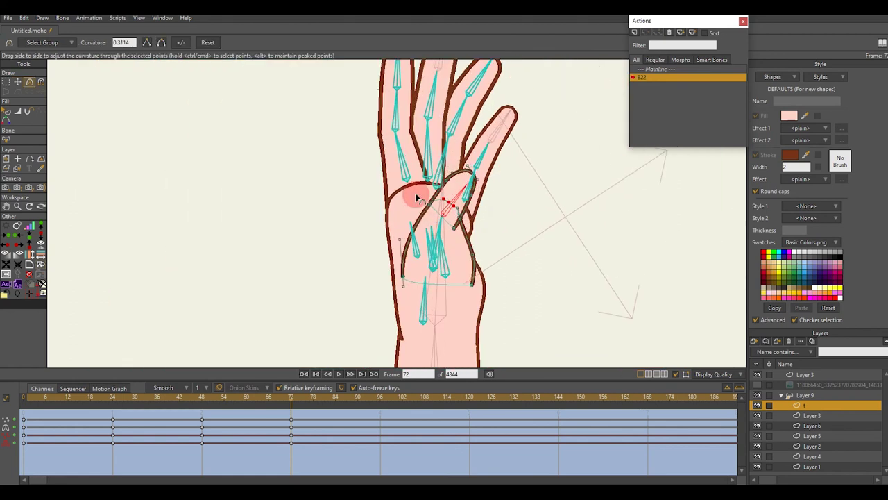
Adjust the palm outline's curvature on Layer 3 and set its stroke exposure at frame 72
left_click(810, 414)
scroll(450, 234, "up", 2)
scroll(519, 343, "down", 1)
left_click(27, 111)
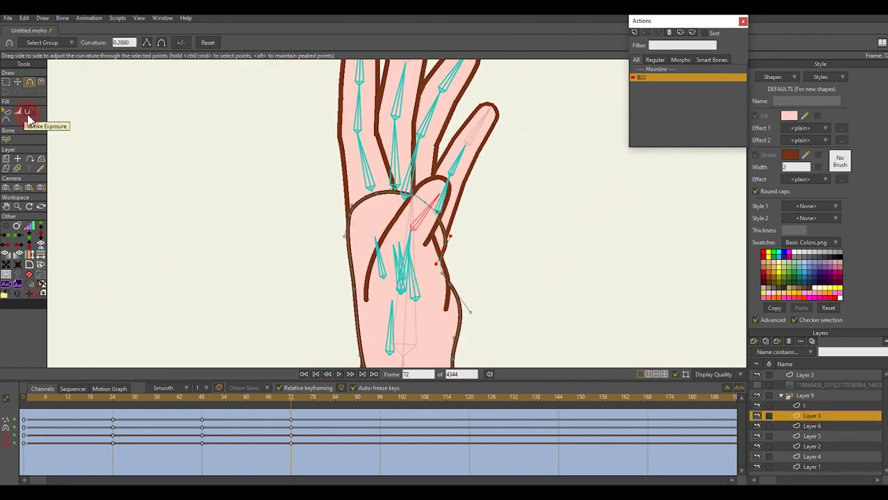
key("t")
Adjust a palm bone on Layer 9 at frame 48 to correct the palm outline and finger base
mouse_move(289, 403)
left_mouse_down()
mouse_move(117, 409)
mouse_move(201, 414)
left_mouse_up()
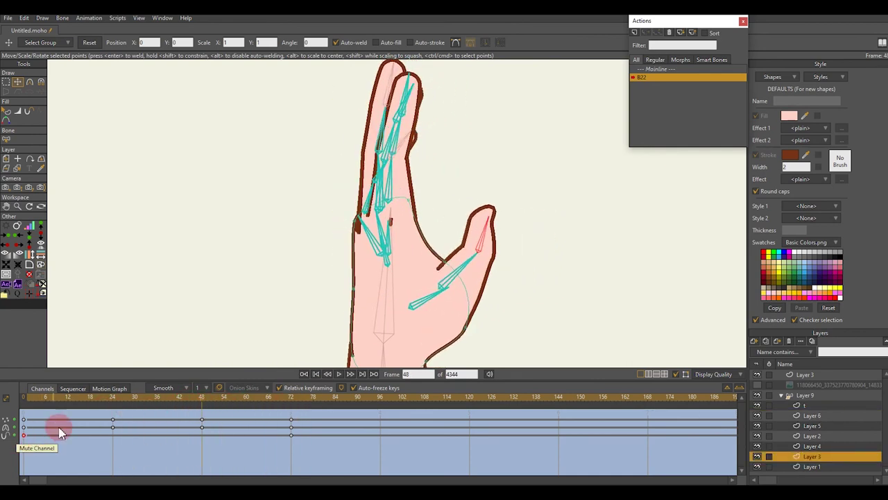
scroll(366, 212, "up", 2)
left_click(368, 212)
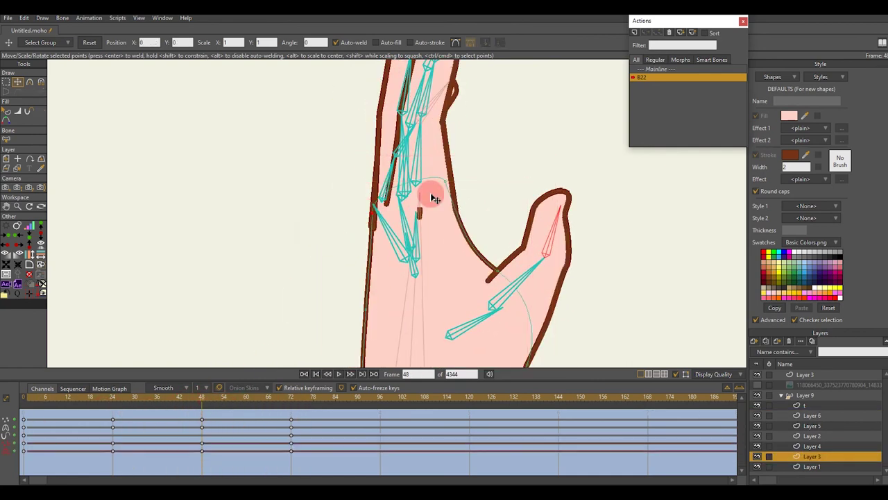
scroll(363, 199, "up", 2)
scroll(368, 199, "down", 1)
scroll(501, 187, "up", 1)
left_click(805, 395)
key("t")
left_click_drag(372, 291, 379, 321)
scroll(379, 321, "down", 2)
scroll(347, 198, "down", 4)
scroll(340, 236, "up", 2)
Adjust the curvature of the palm outline on Layer 3 at frame 60
left_click_drag(159, 403, 246, 404)
scroll(347, 299, "down", 2)
left_click(811, 456)
scroll(327, 208, "up", 2)
key("c")
left_click(454, 279)
key("t")
scroll(392, 199, "up", 1)
Move a palm bone on Layer 9 slightly downward at frame 60
left_click(805, 395)
scroll(371, 292, "down", 2)
mouse_move(369, 266)
left_mouse_down()
mouse_move(372, 291)
mouse_move(380, 273)
mouse_move(369, 276)
left_mouse_up()
scroll(375, 274, "up", 2)
scroll(380, 291, "down", 4)
scroll(380, 291, "up", 2)
Move Layer 3 above Layer 2 in the layer order at frame 60
left_click(812, 456)
scroll(301, 240, "up", 2)
left_click_drag(815, 458, 814, 432)
scroll(371, 259, "down", 3)
scroll(370, 259, "up", 2)
left_click(805, 395)
scroll(400, 254, "down", 2)
scroll(404, 257, "down", 1)
Move a palm outline point on Layer 3 slightly up at frame 72
left_click_drag(251, 424, 290, 406)
scroll(410, 254, "down", 2)
left_click(811, 435)
scroll(410, 254, "up", 4)
left_click_drag(410, 249, 406, 244)
scroll(416, 254, "down", 3)
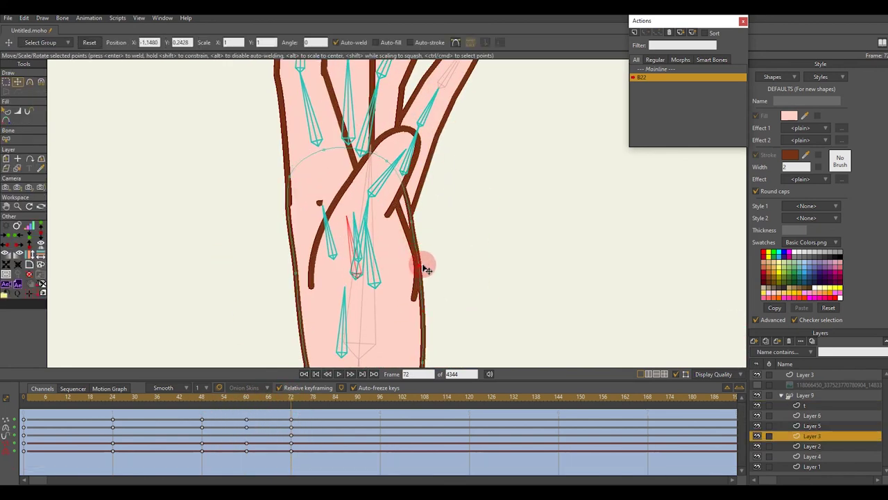
Reposition a palm bone on Layer 9 down toward the wrist at frame 72
left_click(769, 395)
key("t")
left_click_drag(381, 195, 363, 206)
scroll(389, 238, "down", 3)
scroll(388, 238, "up", 3)
scroll(389, 238, "up", 1)
Nudge a Layer 3 point at frame 72 to fine-tune the palm outline
left_click(811, 435)
left_click_drag(387, 248, 385, 251)
scroll(392, 264, "down", 3)
Scrub action B22 up to frame 72 on Layer 9 to check the hand's turn
left_click(805, 394)
left_click_drag(124, 402, 291, 421)
scroll(398, 191, "down", 1)
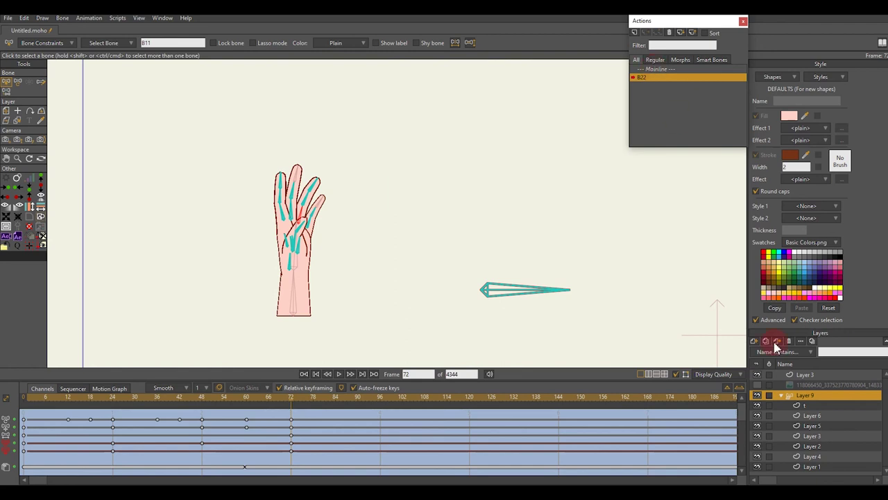
left_click(194, 313, "ctrl+alt")
left_click(805, 394)
scroll(433, 274, "up", 2)
left_click_drag(443, 225, 535, 296)
double_click(642, 77)
Reposition the bones inside the palm on Layer 9 at frame 56
left_click_drag(291, 408, 246, 409)
left_click_drag(284, 298, 386, 254)
scroll(313, 222, "up", 4)
left_click(314, 263)
left_click_drag(201, 409, 232, 402)
scroll(301, 261, "up", 2)
left_click_drag(303, 182, 306, 179)
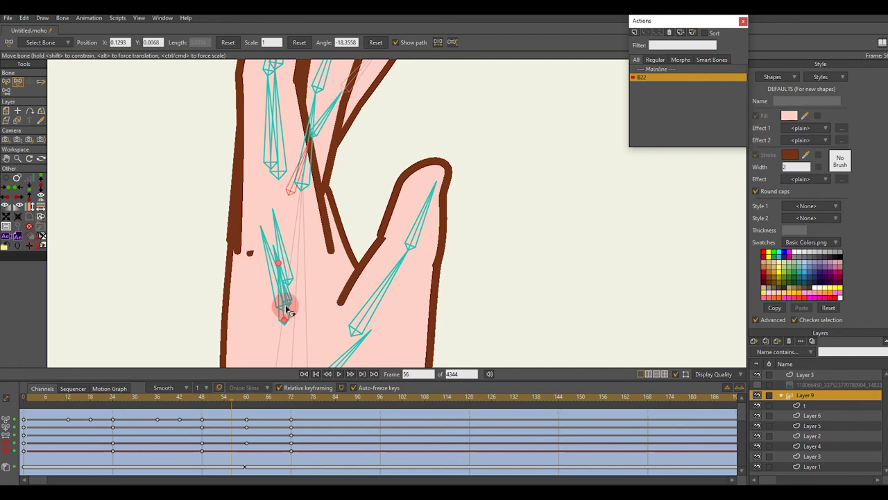
scroll(287, 312, "down", 3)
left_click(206, 405)
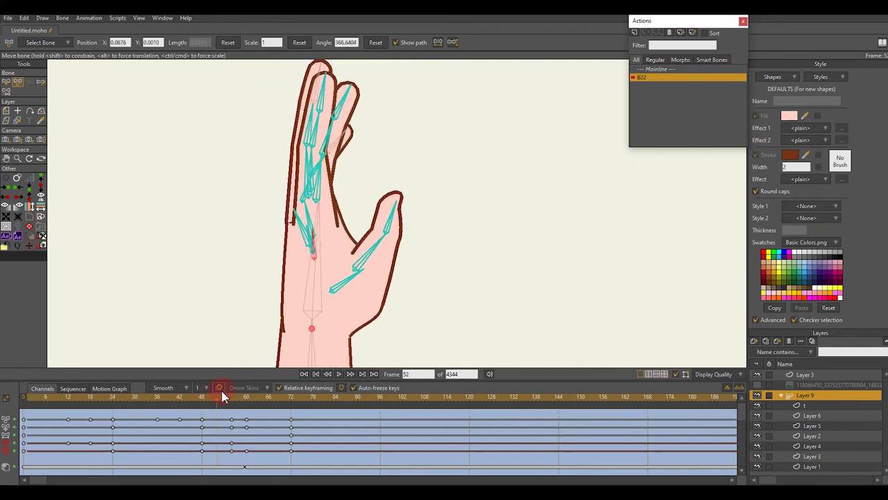
Move a palm bone slightly upward at frame 52
scroll(307, 265, "up", 5)
left_click_drag(309, 232, 311, 221)
scroll(311, 222, "down", 4)
Reposition the palm bones at frame 58 to smooth the finger bases and palm outline
left_click_drag(222, 399, 240, 402)
scroll(307, 264, "up", 2)
scroll(344, 235, "down", 3)
scroll(342, 230, "up", 5)
scroll(314, 221, "up", 5)
left_click_drag(323, 226, 323, 214)
scroll(323, 213, "down", 5)
scroll(317, 229, "down", 3)
scroll(308, 324, "up", 3)
left_click(307, 327)
scroll(325, 325, "down", 4)
scroll(321, 329, "up", 5)
scroll(323, 271, "down", 4)
mouse_move(324, 289)
left_mouse_down()
mouse_move(323, 279)
mouse_move(312, 279)
mouse_move(329, 303)
left_mouse_up()
scroll(321, 274, "up", 3)
scroll(326, 311, "down", 1)
scroll(326, 313, "down", 4)
scroll(326, 304, "up", 3)
scroll(324, 309, "down", 3)
left_click(324, 303)
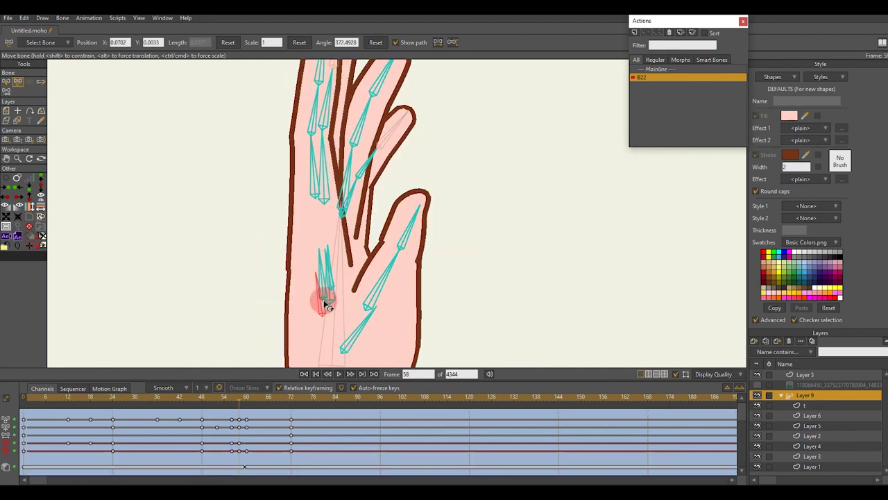
Adjust the palm bones at frame 42 and check the pose toward frame 36
left_click(199, 405)
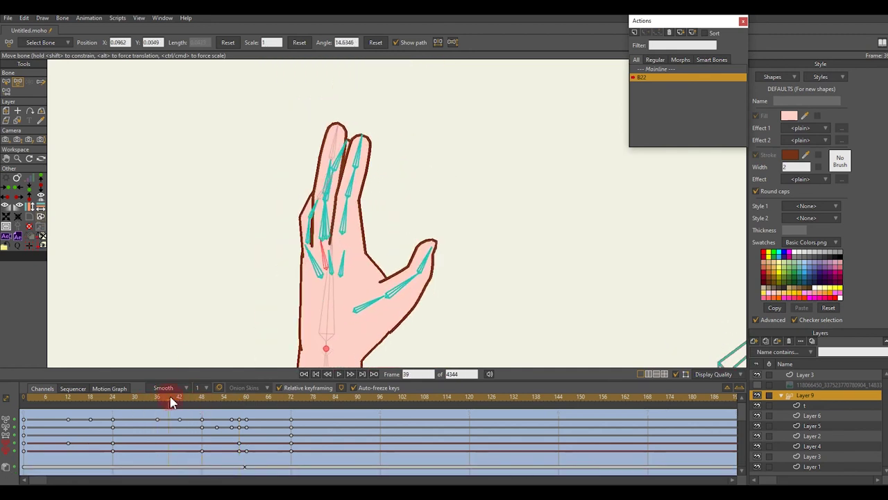
left_click_drag(179, 414, 153, 406)
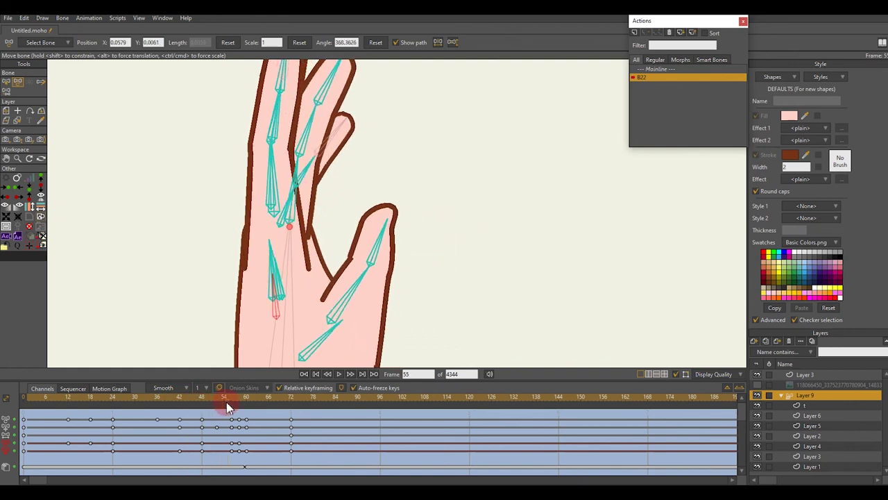
Move Layer 3 above Layer 5 in the layer order for the frames after 60
left_click_drag(228, 407, 263, 396)
left_click(813, 435)
left_click(843, 414)
mouse_move(810, 436)
left_mouse_down()
mouse_move(795, 417)
mouse_move(797, 428)
left_mouse_up()
Reposition the palm bones at frame 59 and again at frame 67
mouse_move(253, 409)
left_mouse_down()
mouse_move(283, 408)
mouse_move(246, 401)
left_mouse_up()
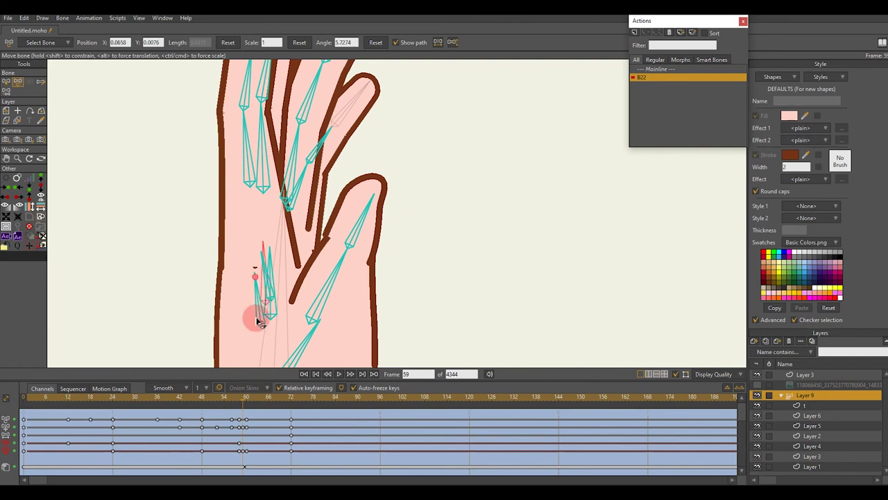
left_click_drag(240, 404, 268, 418)
left_click_drag(306, 259, 311, 235)
left_click_drag(273, 335, 306, 296)
scroll(306, 296, "down", 5)
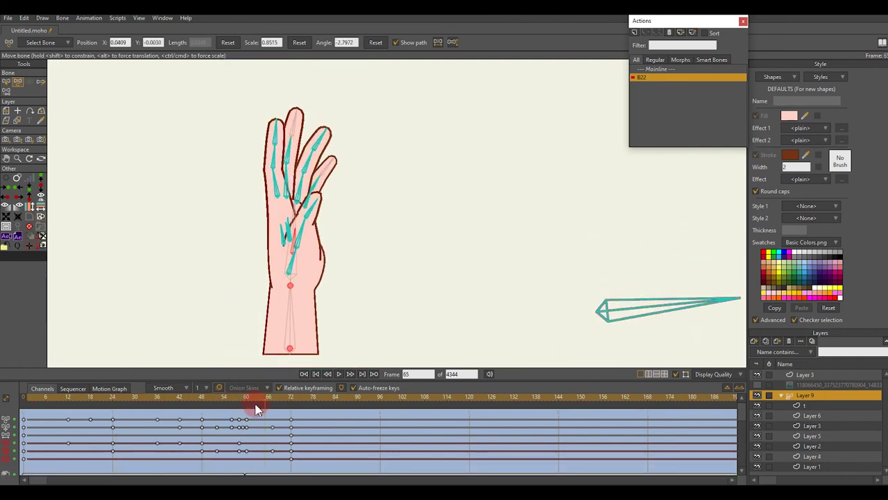
Toggle the reference image to compare the hand pose with it at frame 72
left_click(757, 385)
left_click(757, 385)
left_click(757, 385)
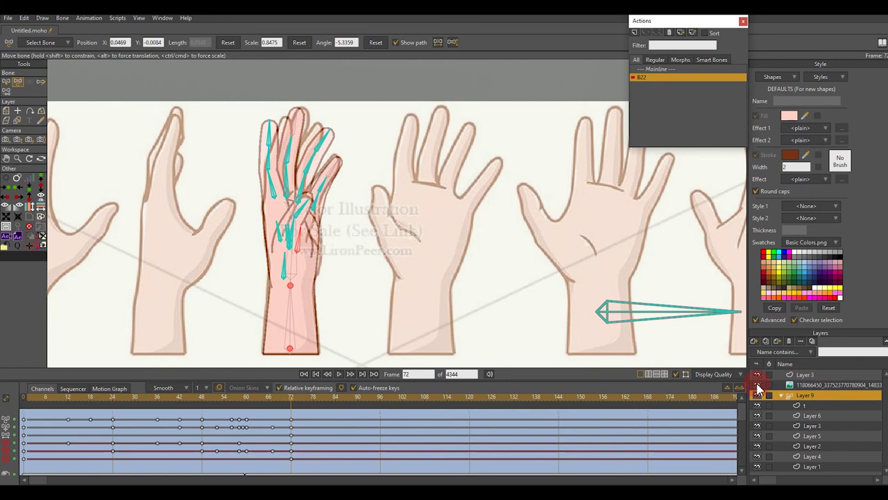
left_click(757, 385)
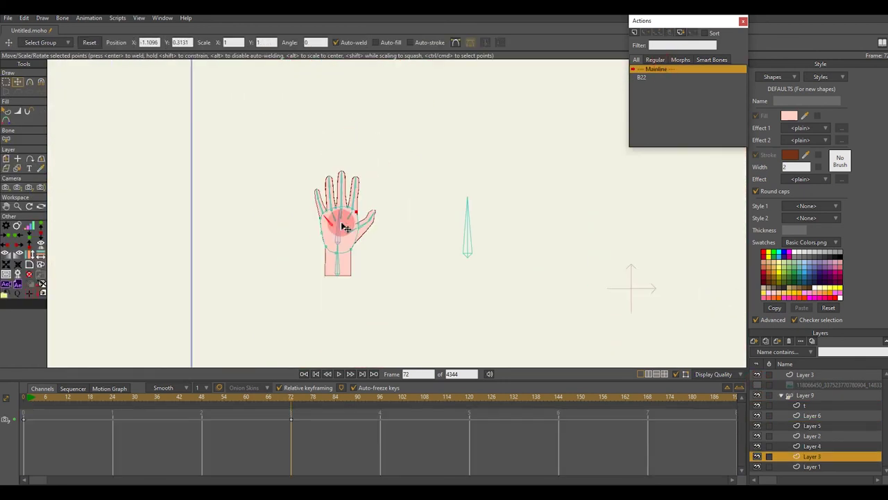
Start saving the untitled project to a file
key("ctrl+s")
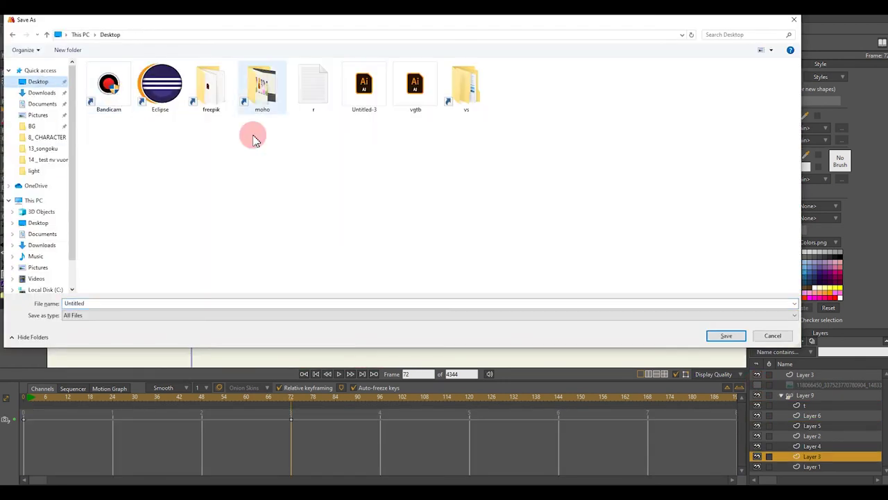